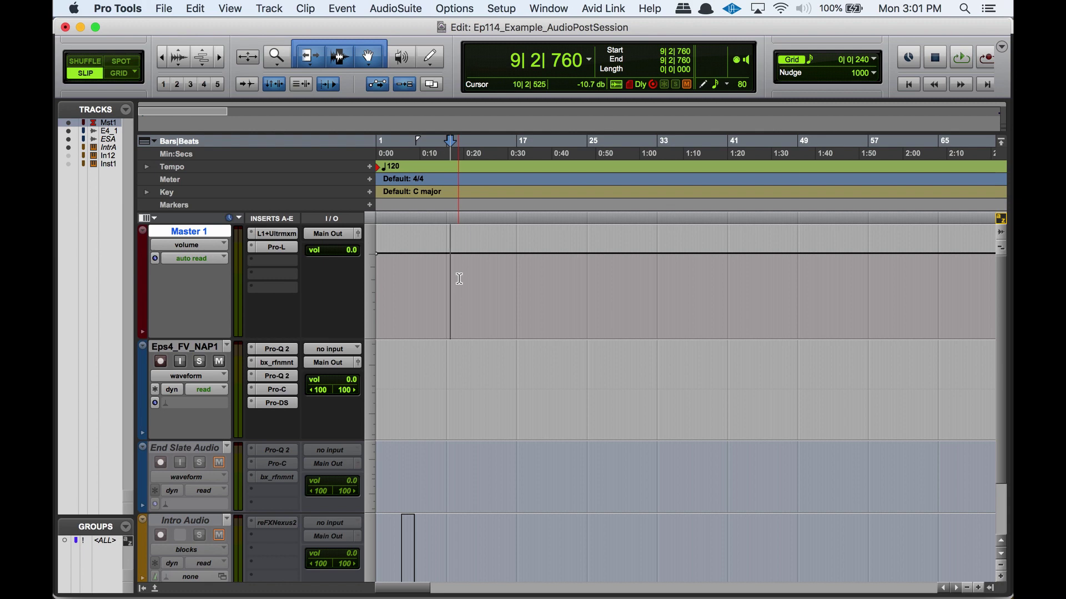
Import Resized.mov as a video track with Import Audio unchecked, then close the Video window.
click(173, 7)
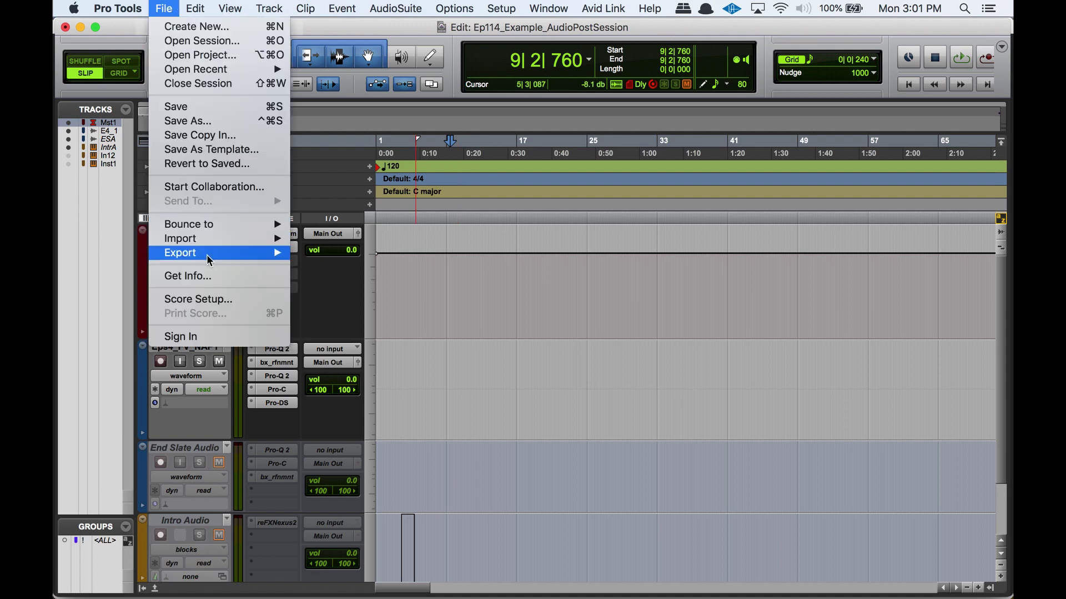
mouse_move(221, 239)
click(319, 292)
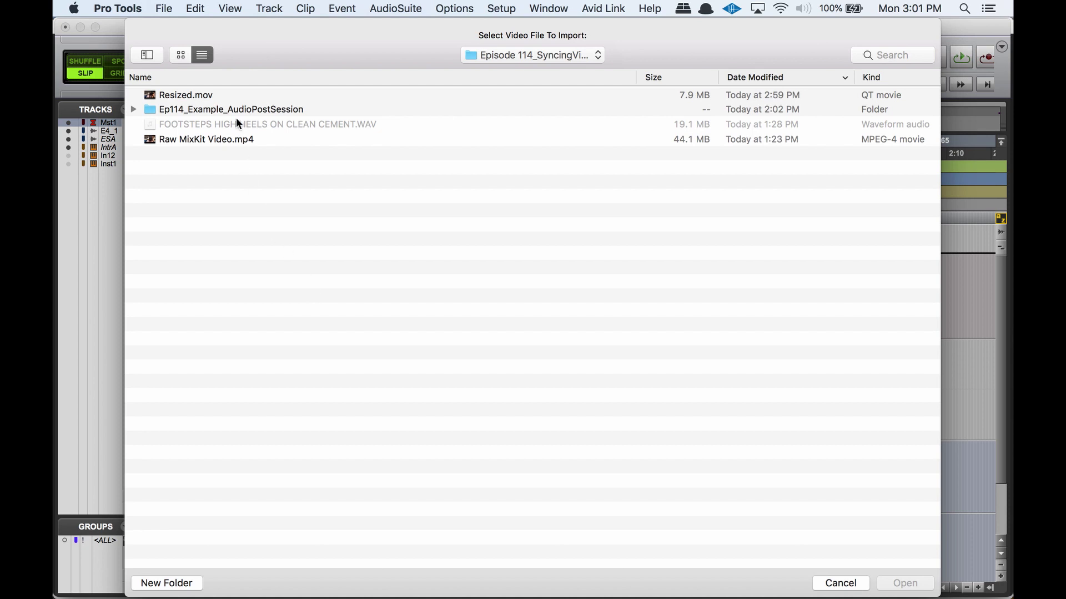
click(217, 99)
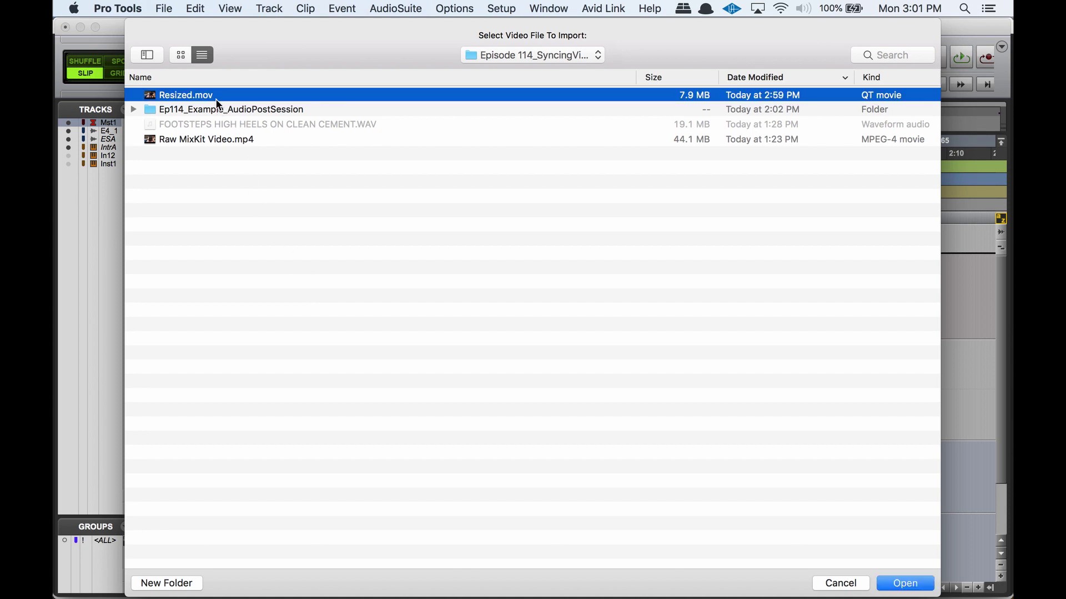
double_click(217, 100)
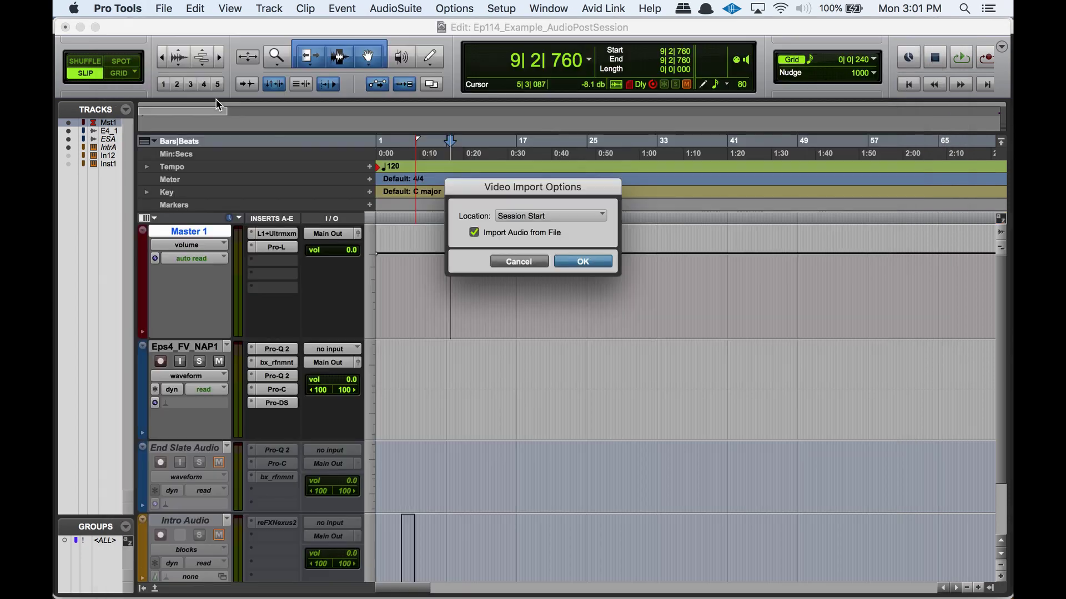
click(475, 234)
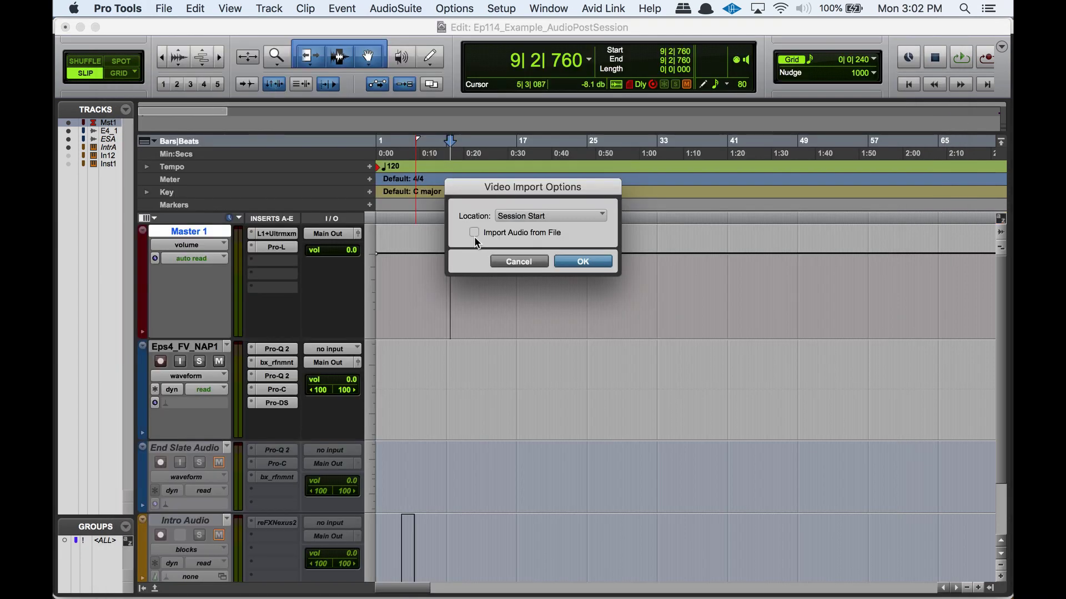
click(583, 262)
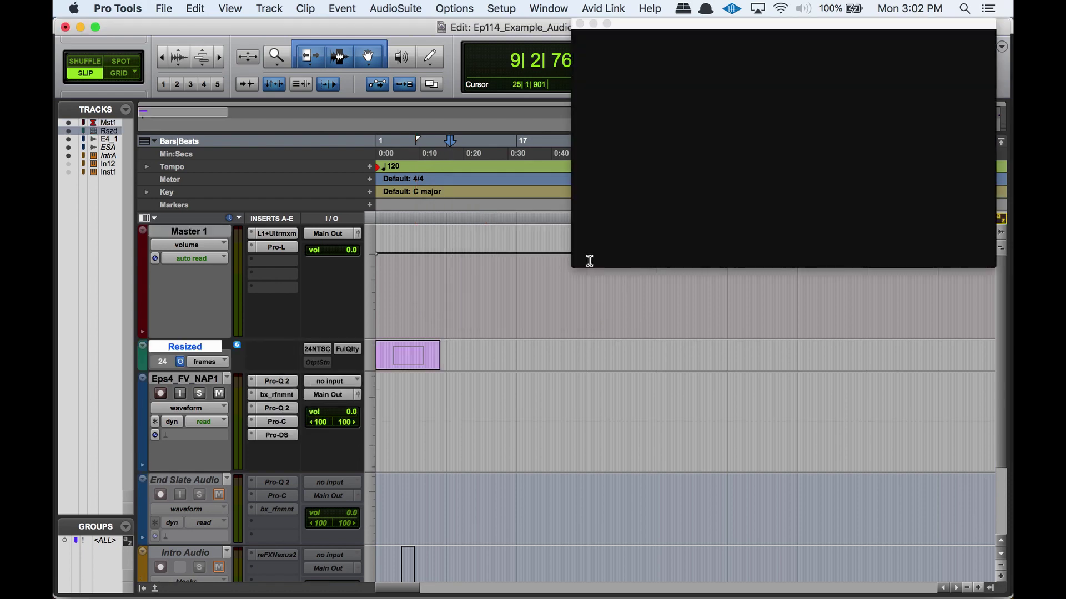
click(560, 295)
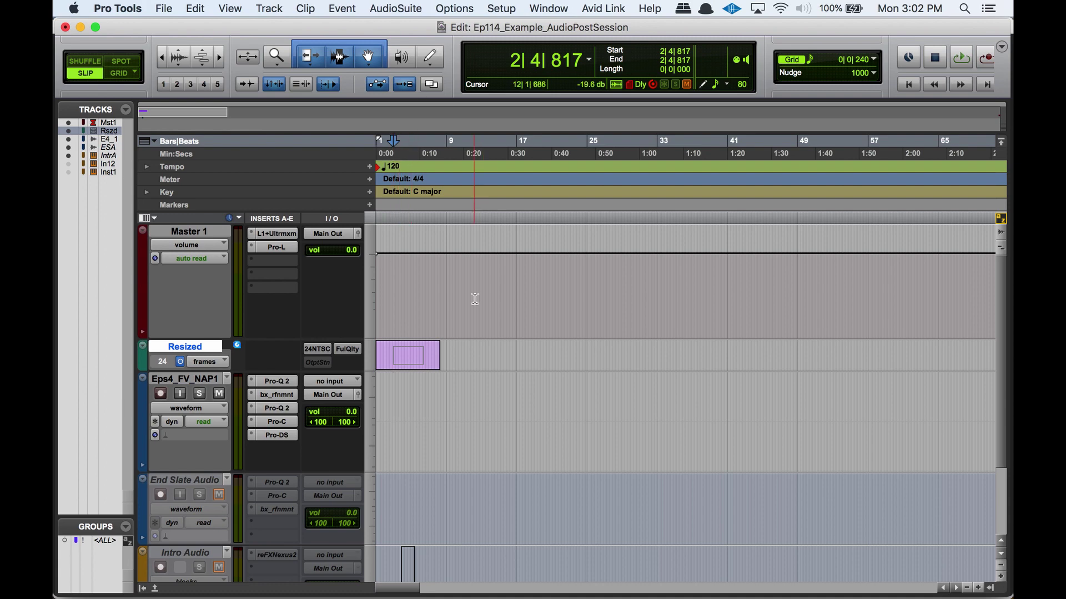
click(494, 9)
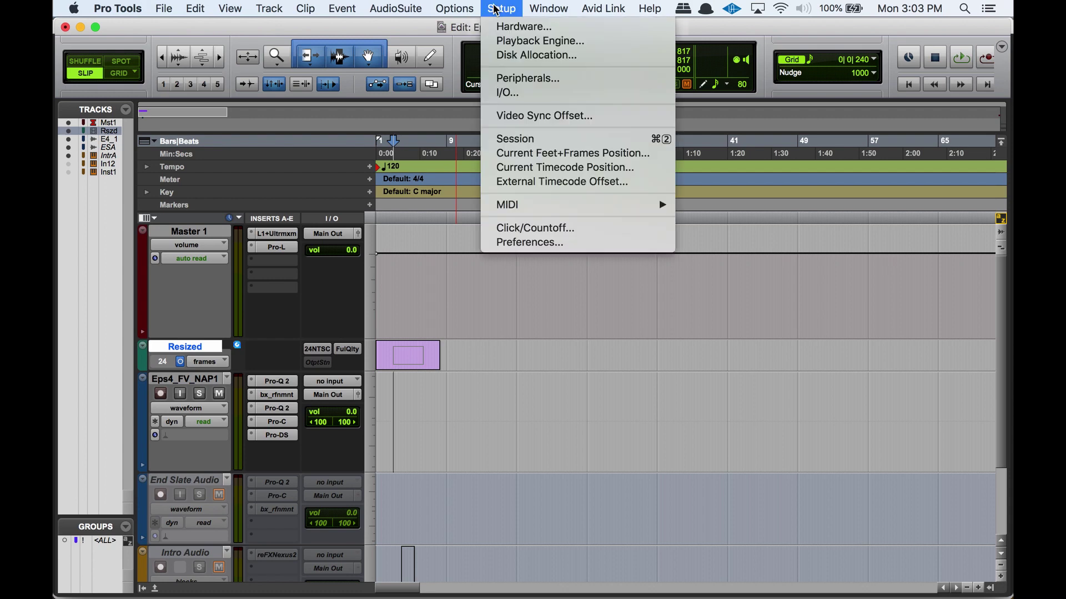
Enlarge the Resized video track and keep the session timecode rate at 24 fps.
click(542, 383)
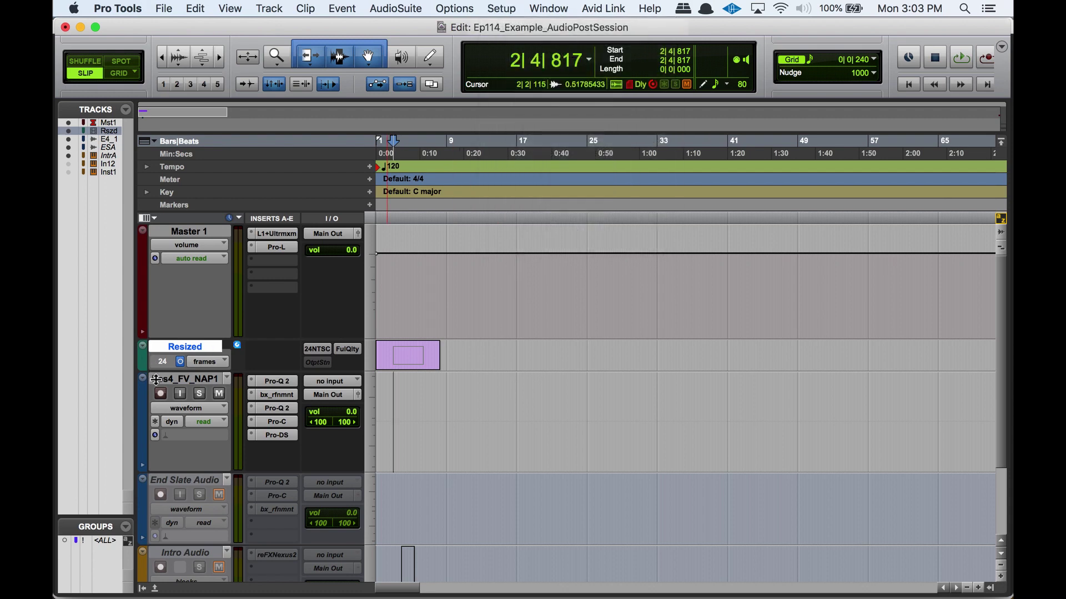
drag(156, 381, 160, 427)
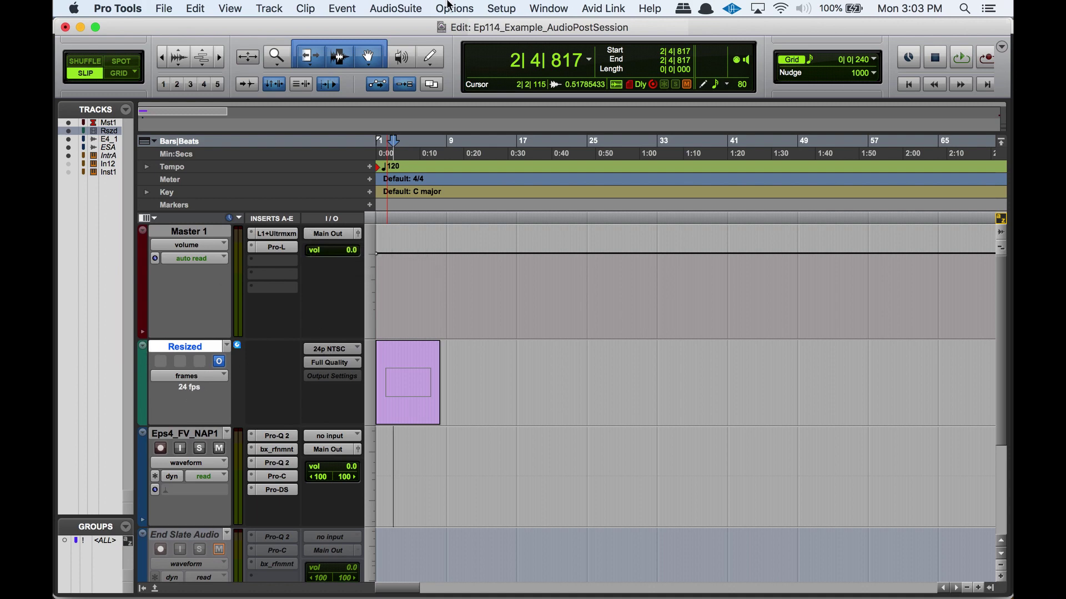
click(489, 6)
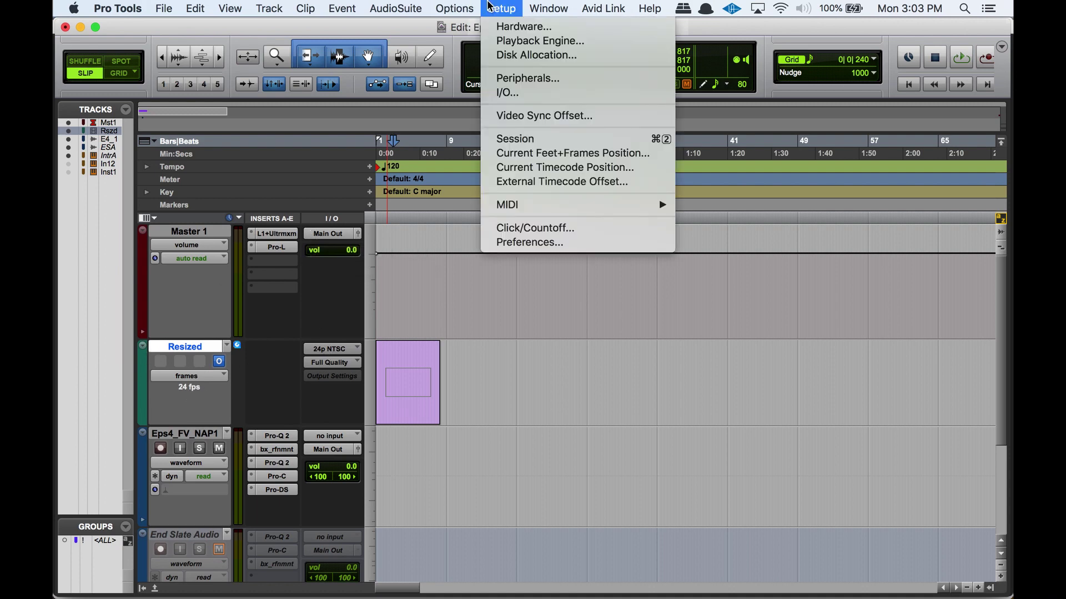
click(512, 141)
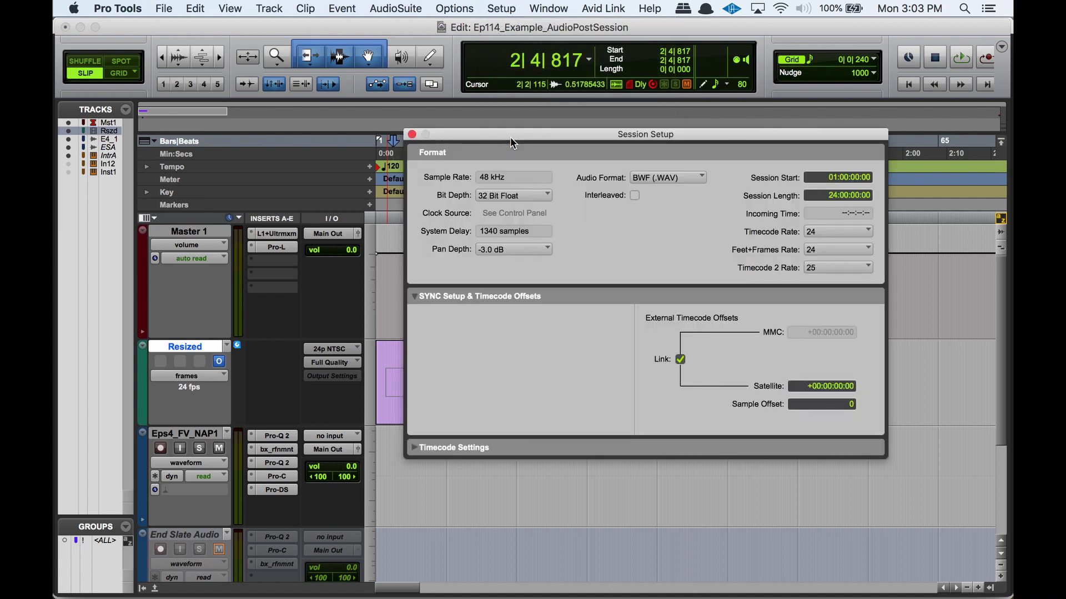
click(837, 232)
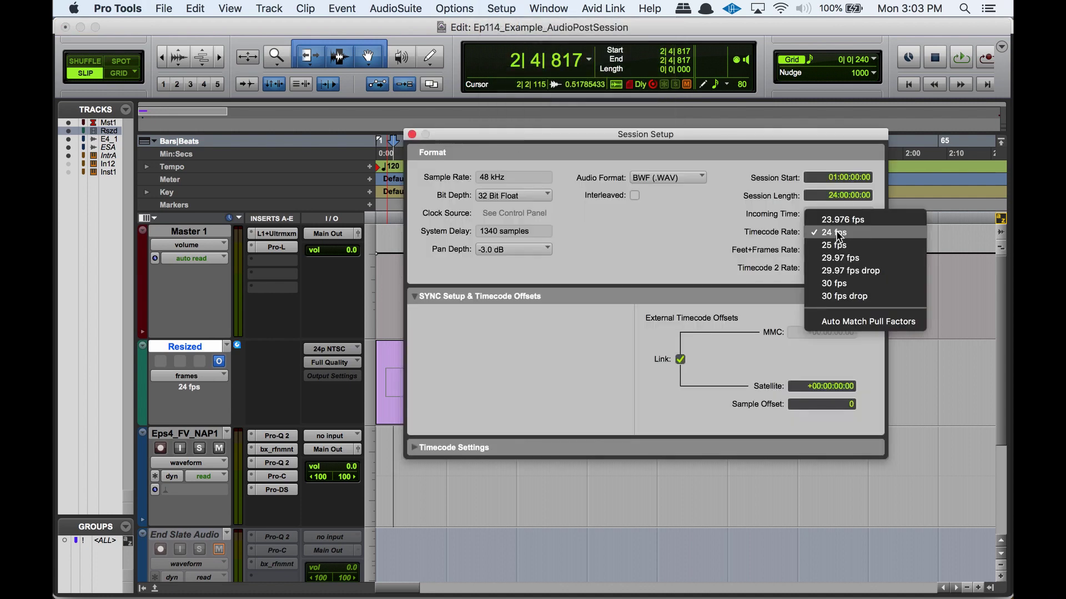
key(Escape)
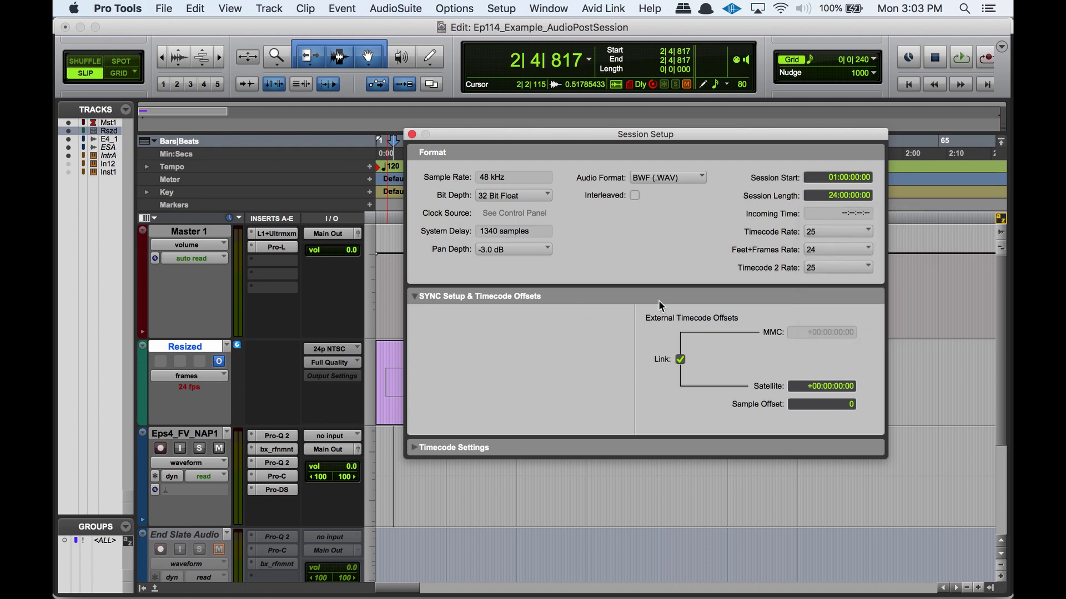
click(819, 227)
key(Escape)
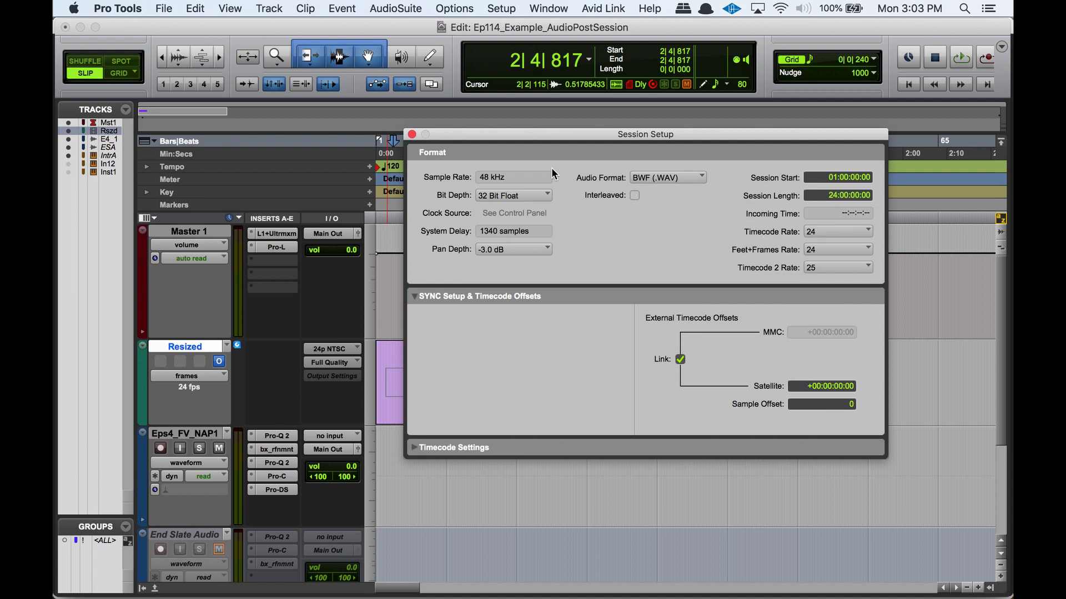
click(411, 135)
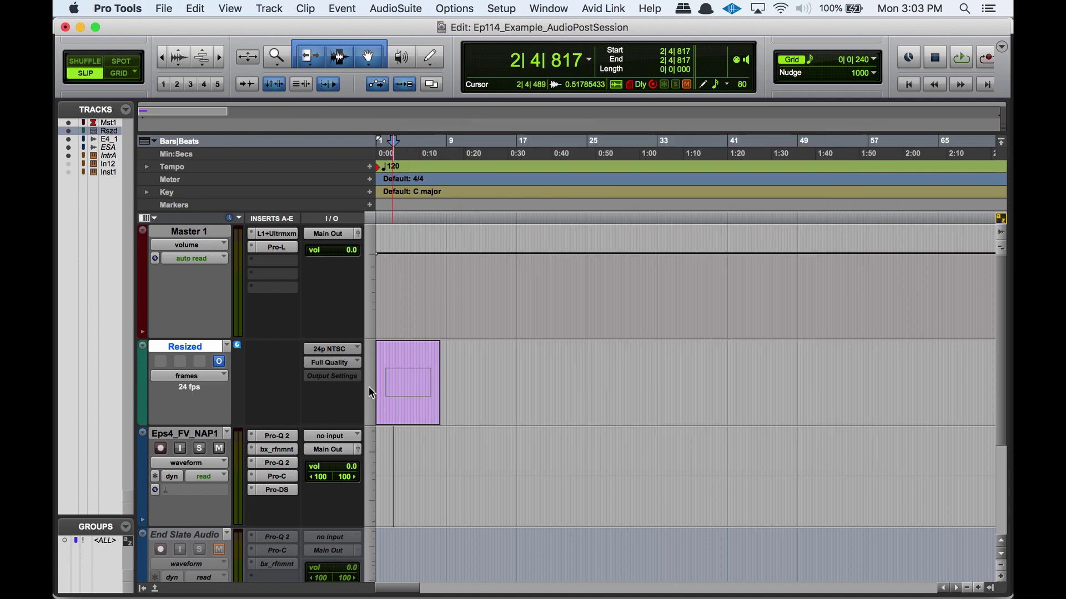
key(Return)
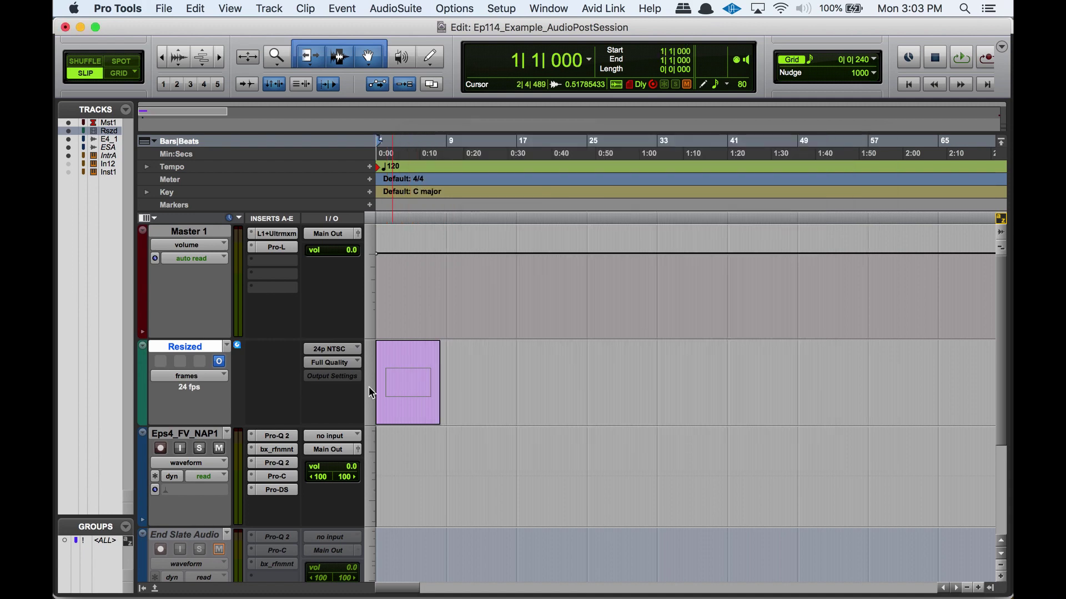
Show the Video window and preview a frame partway along the timeline.
click(407, 435)
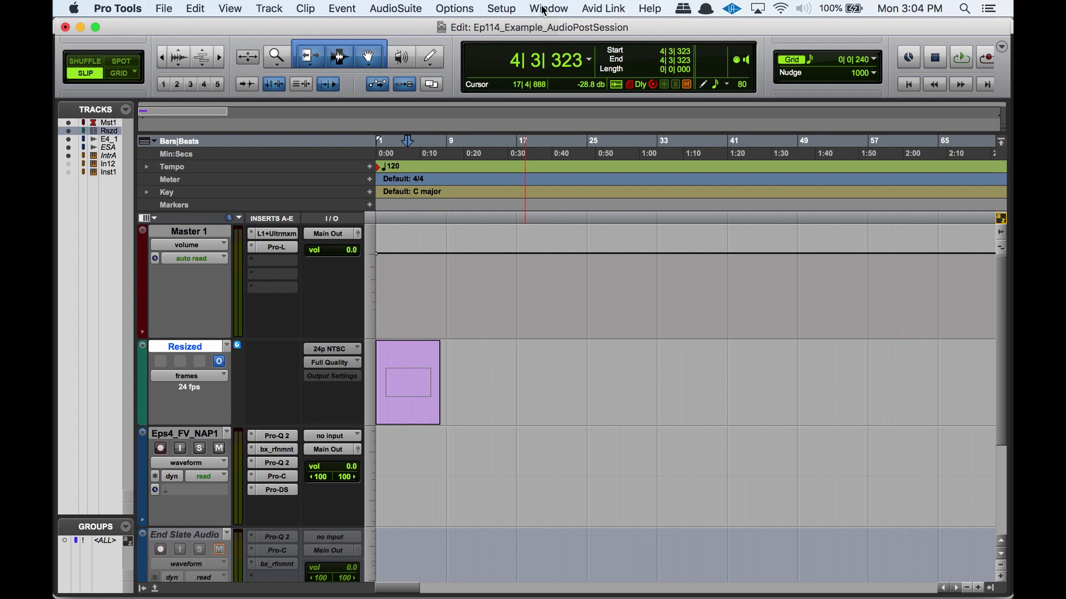
key(super+9)
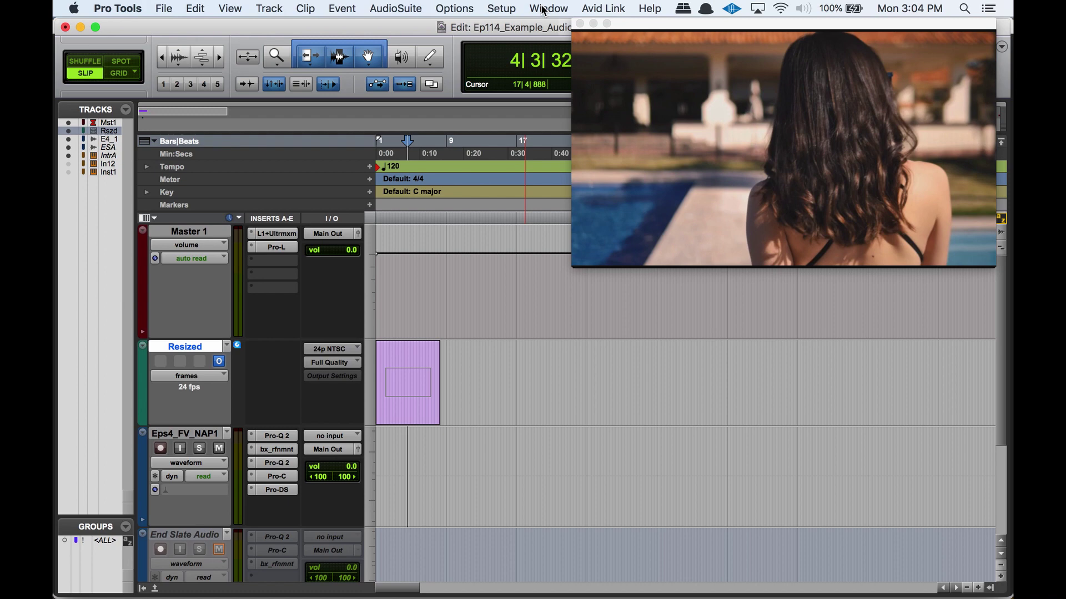
click(410, 462)
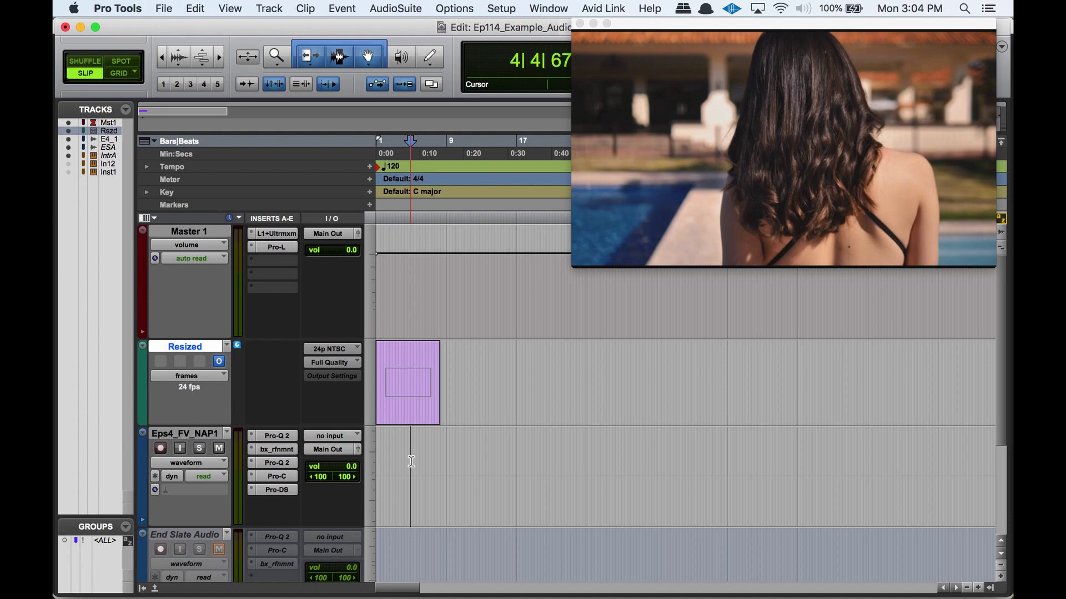
key(Return)
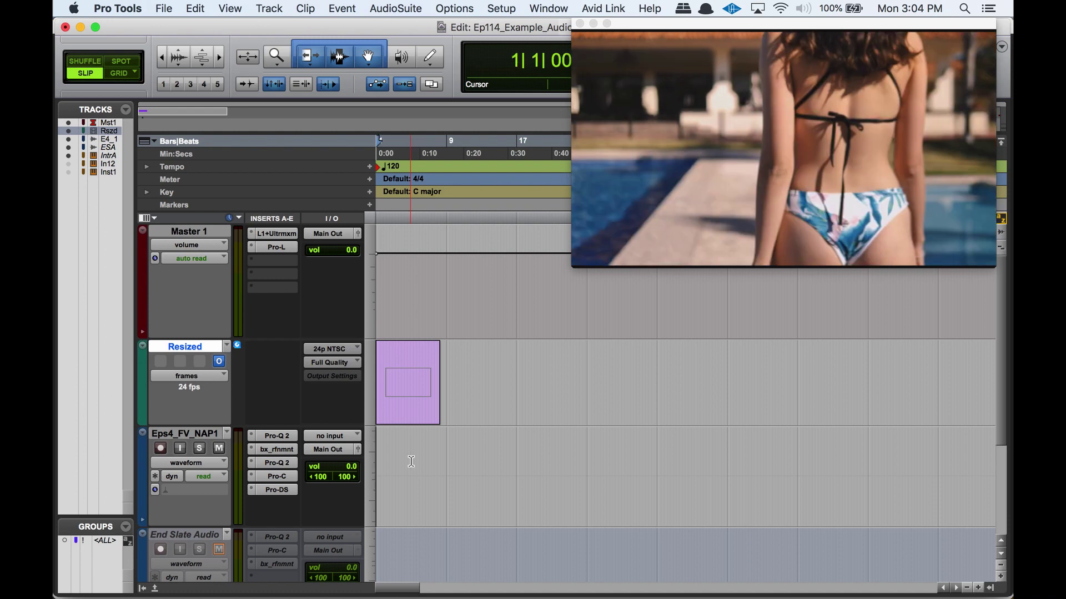
Play the walking footage from the session start, then stop and return to start.
scroll(518, 483, down, 5)
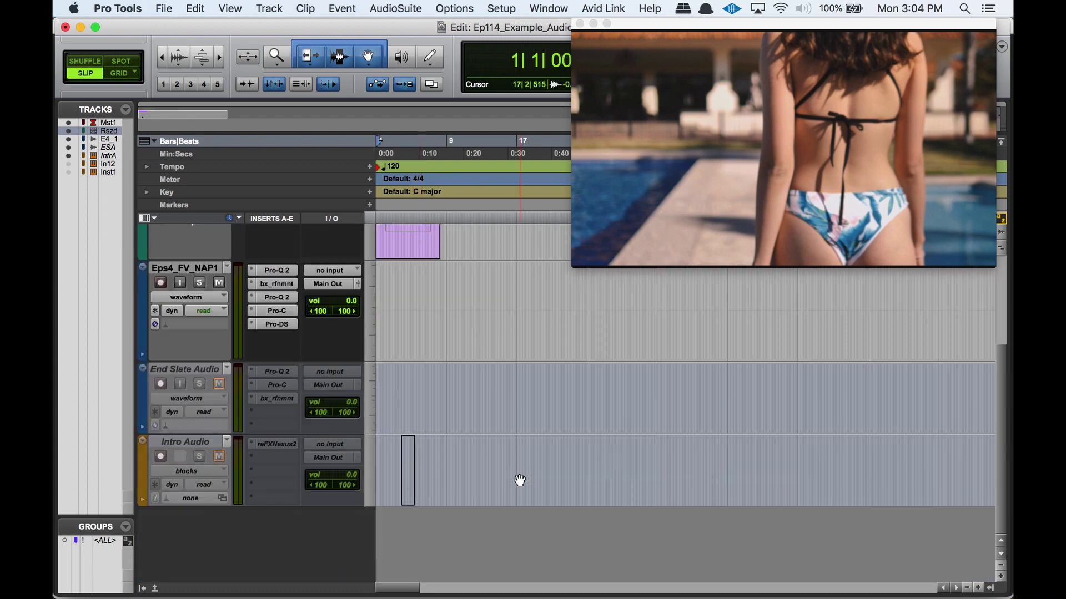
scroll(180, 425, up, 5)
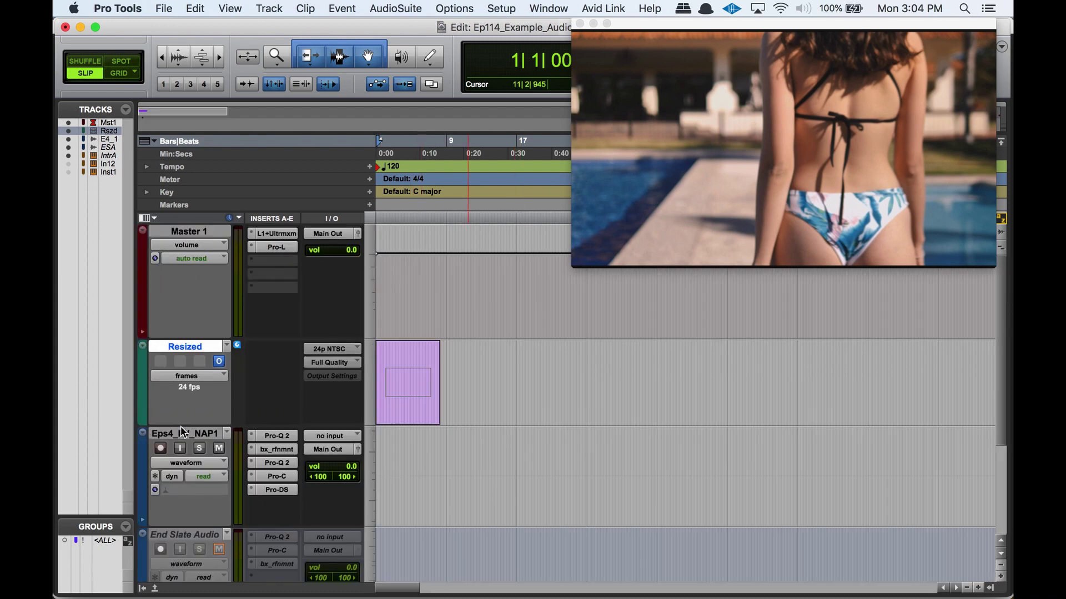
key(space)
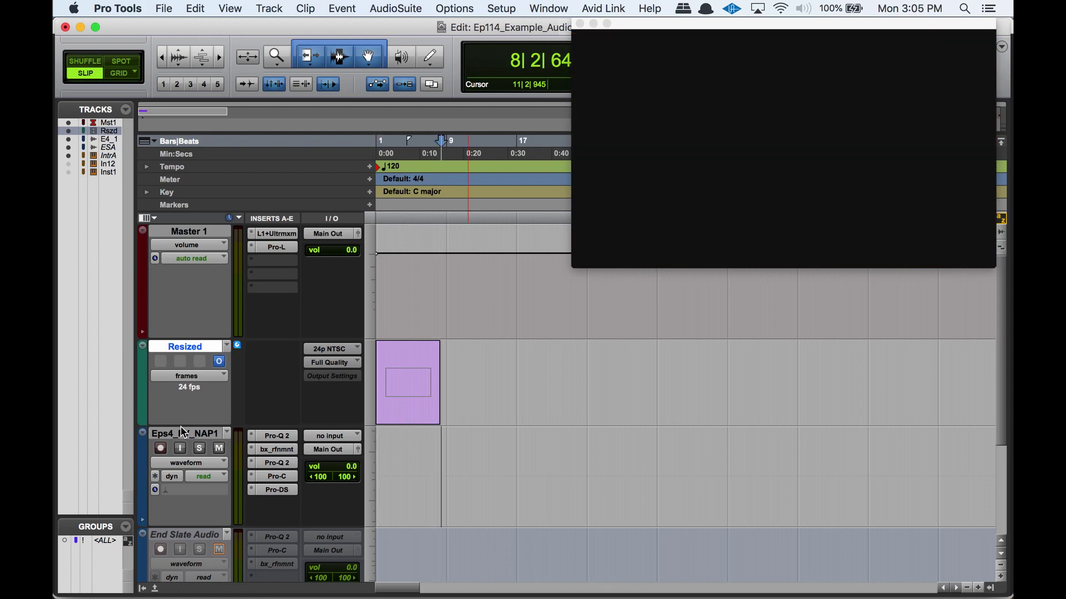
key(Return)
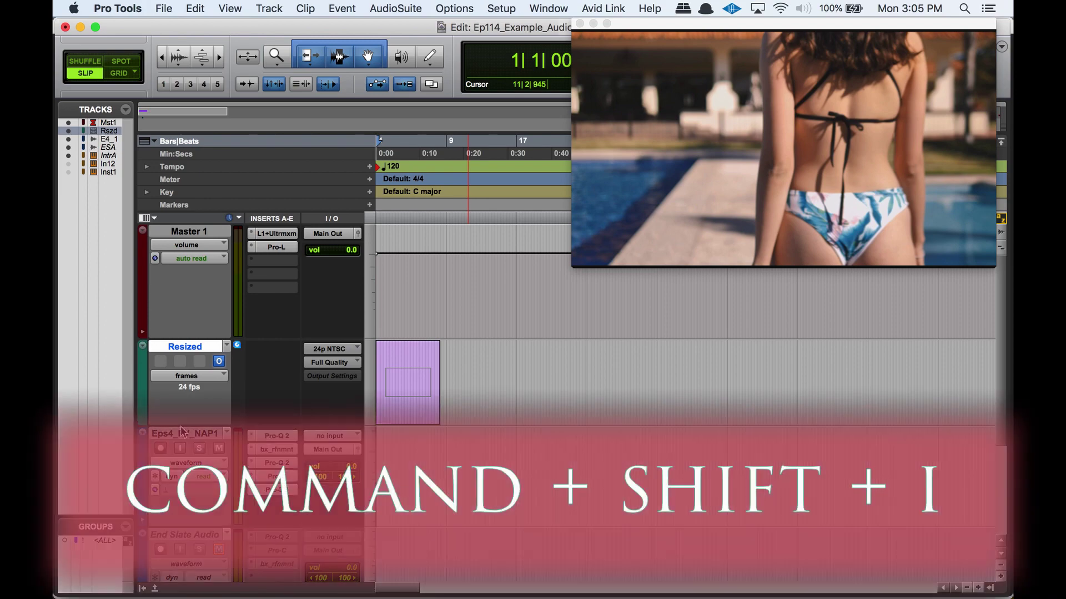
key(super+shift+i)
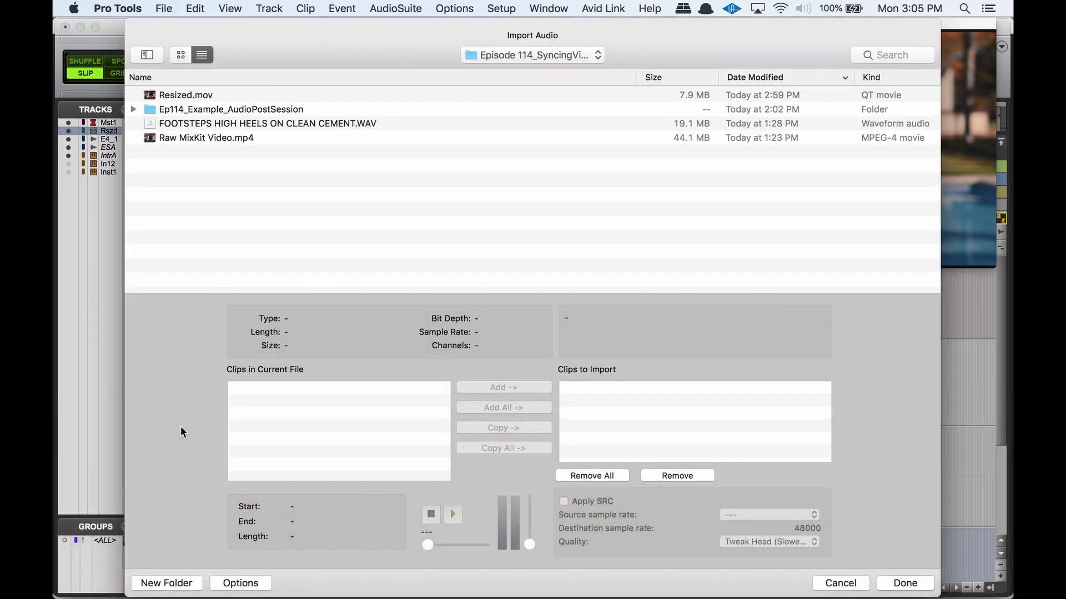
Import the high-heel footsteps WAV with sample-rate conversion as new track FOTSTEPSHIGH.
click(237, 123)
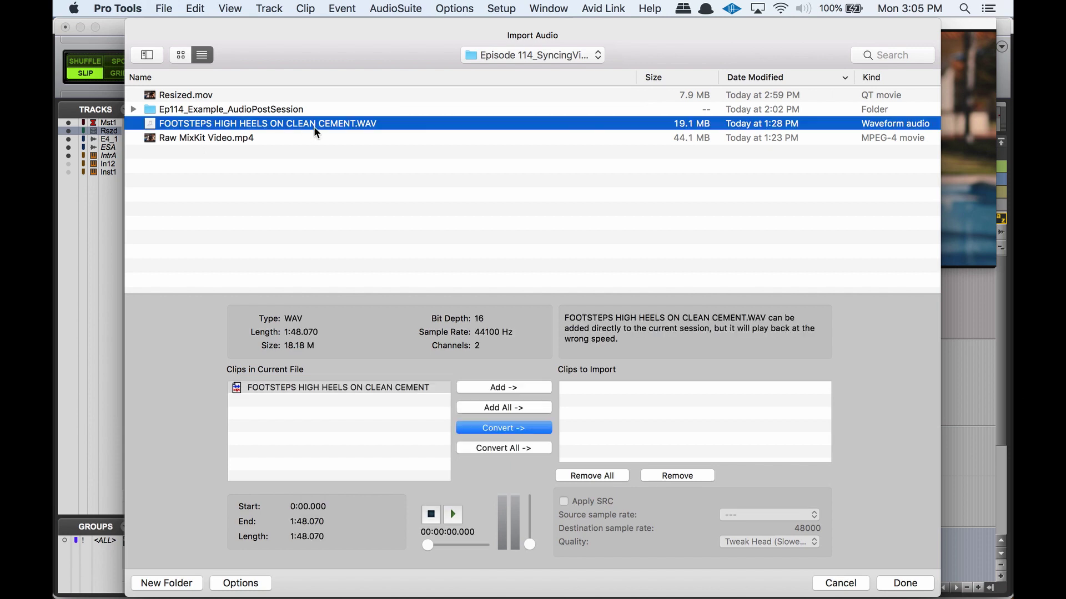
click(510, 429)
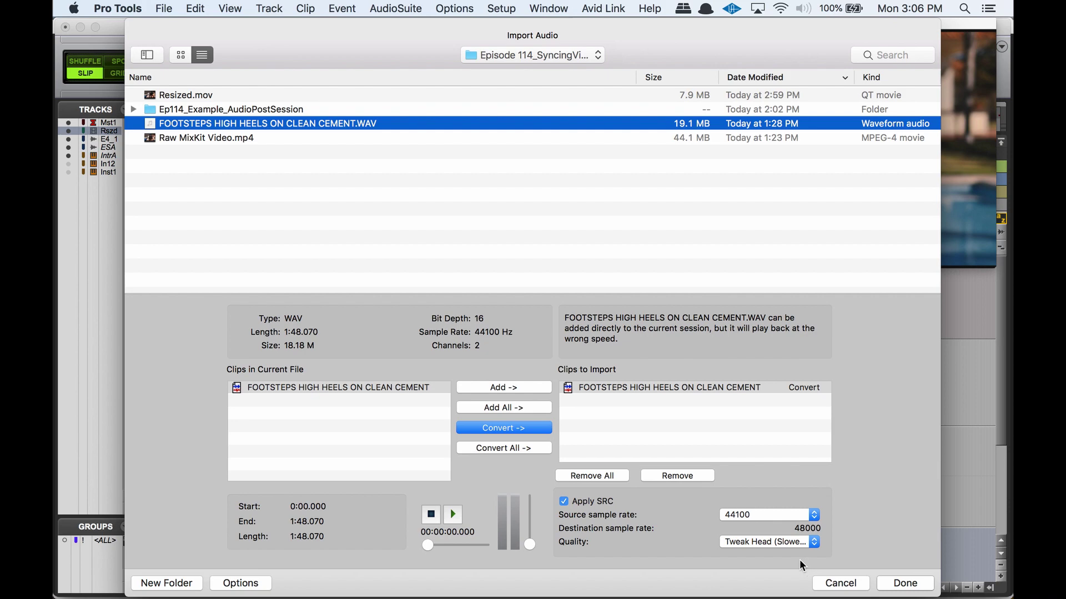
click(906, 584)
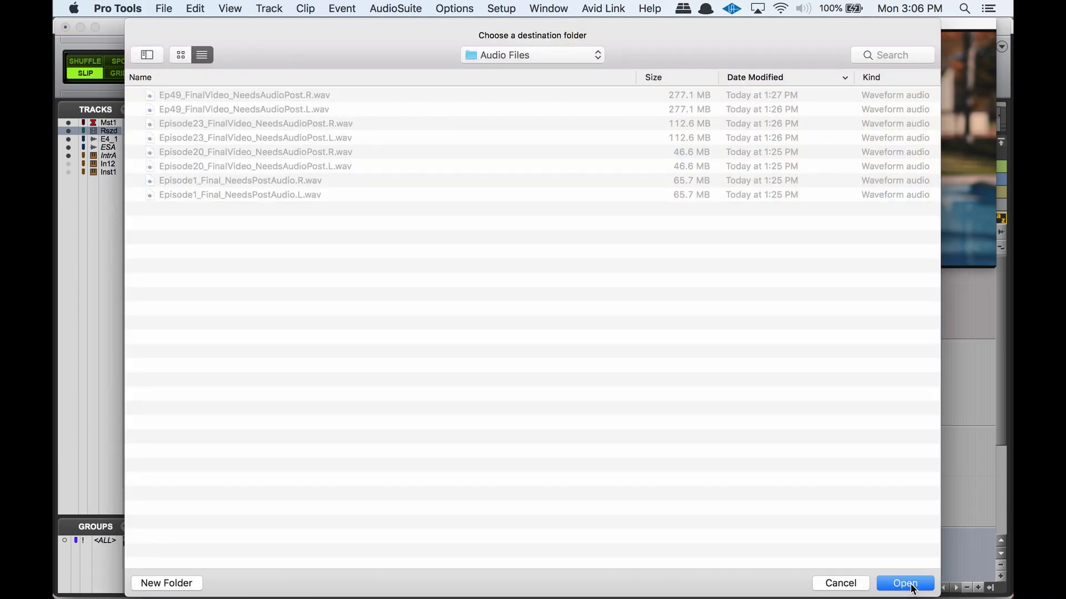
click(911, 586)
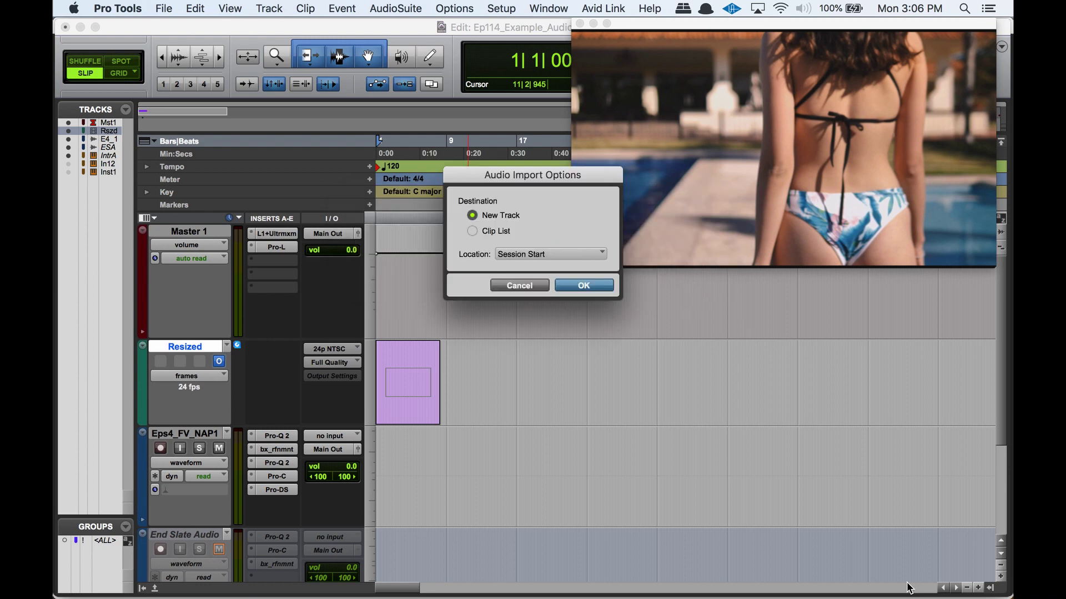
click(593, 285)
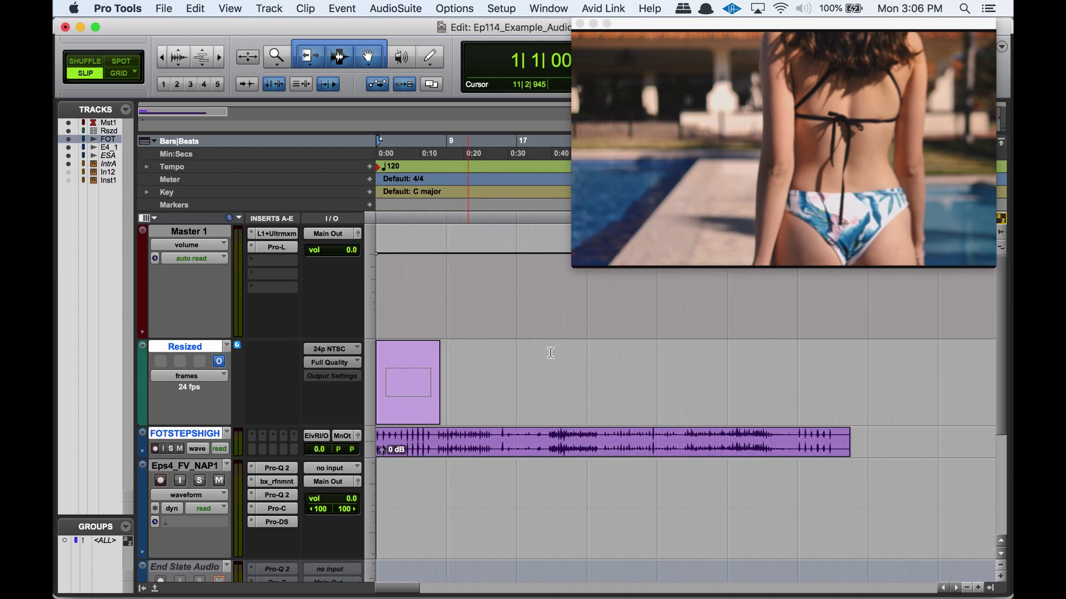
click(548, 434)
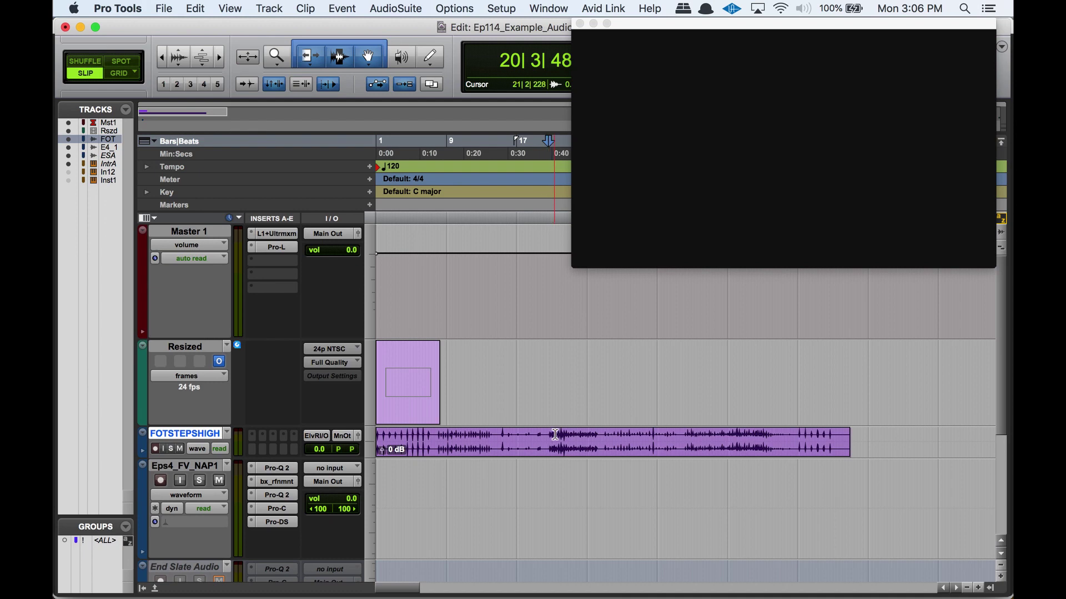
Play the footsteps from near bar 26, zoom in there, and enlarge the FOTSTEPSHIGH track.
click(604, 433)
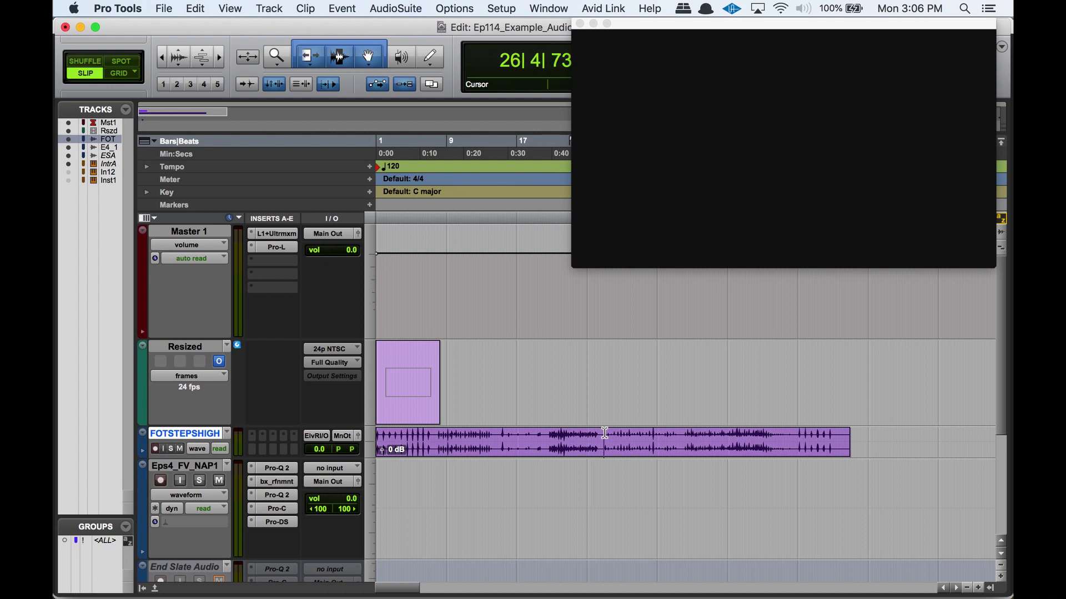
key(space)
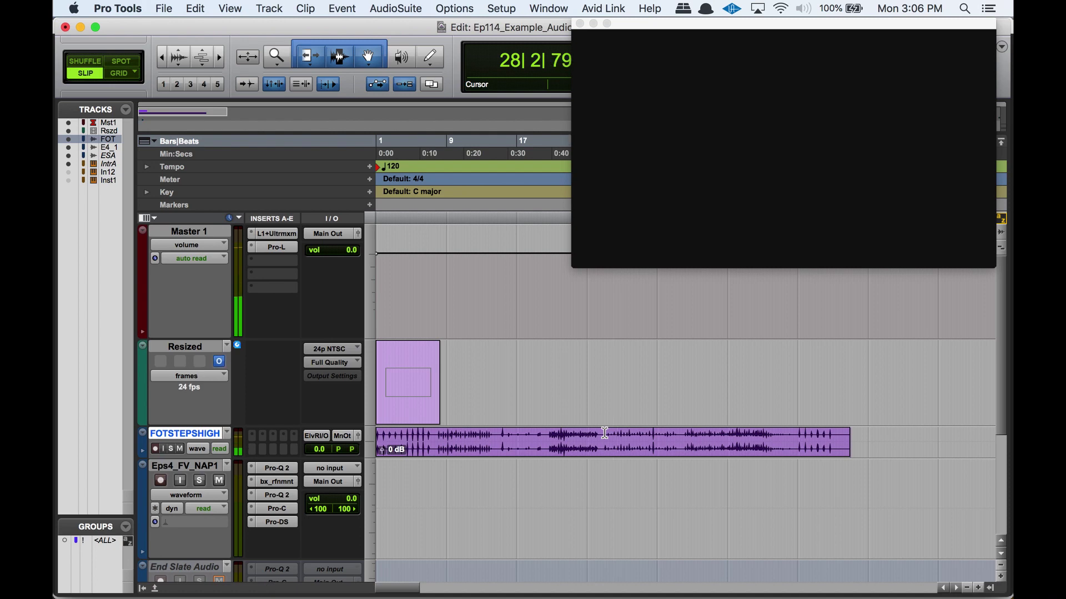
key(super+bracketright)
key(super+bracketright)
key(super+bracketright)
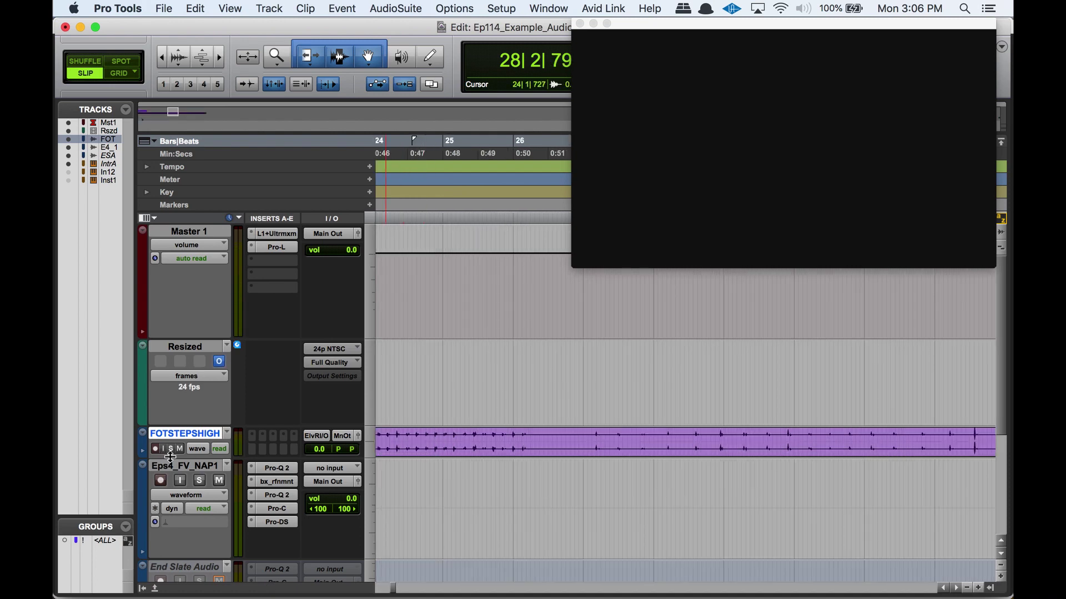
drag(168, 459, 175, 527)
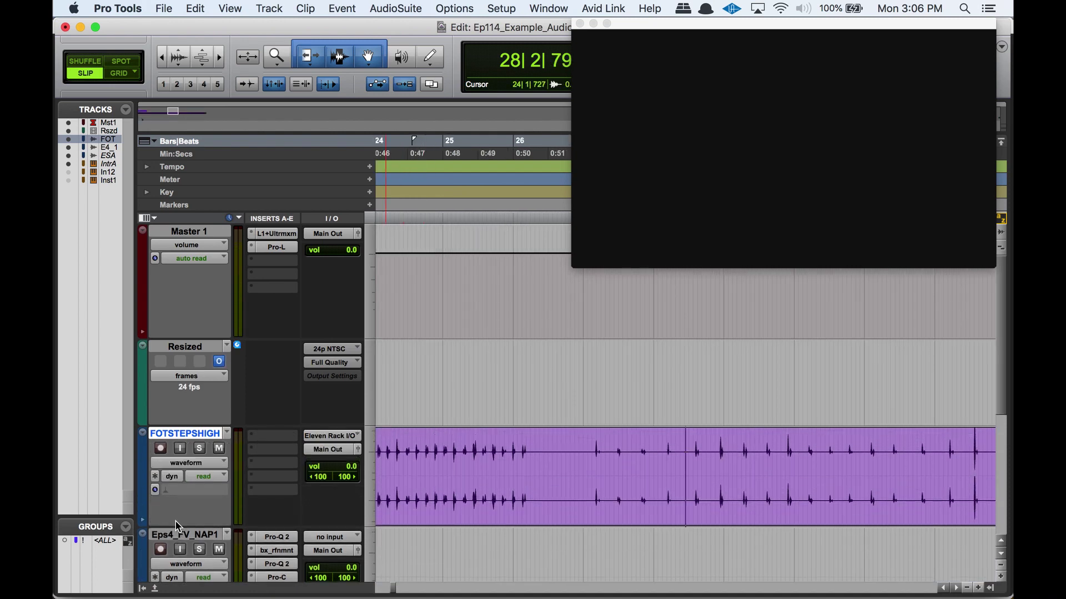
Shrink the Resized video track to a thin row and enlarge the footsteps waveform three times.
key(space)
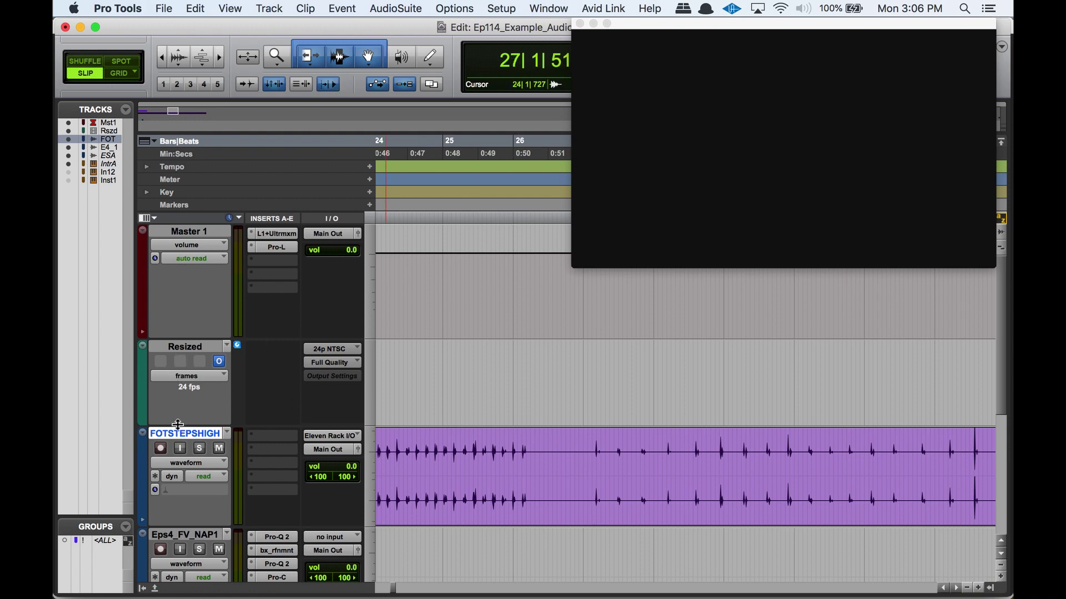
drag(185, 426, 200, 348)
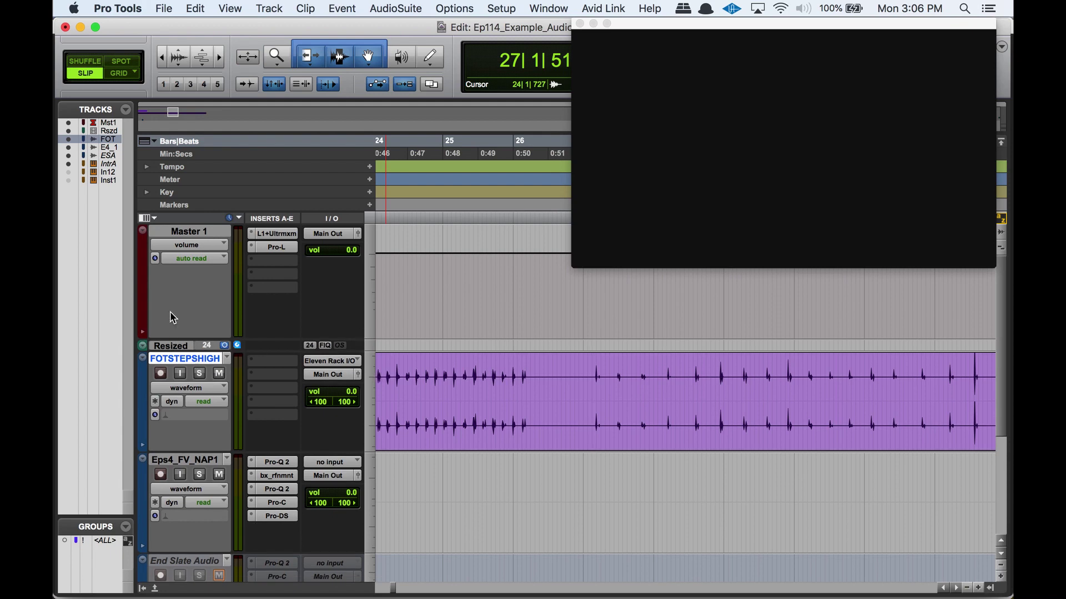
click(180, 54)
click(181, 54)
click(180, 54)
click(180, 54)
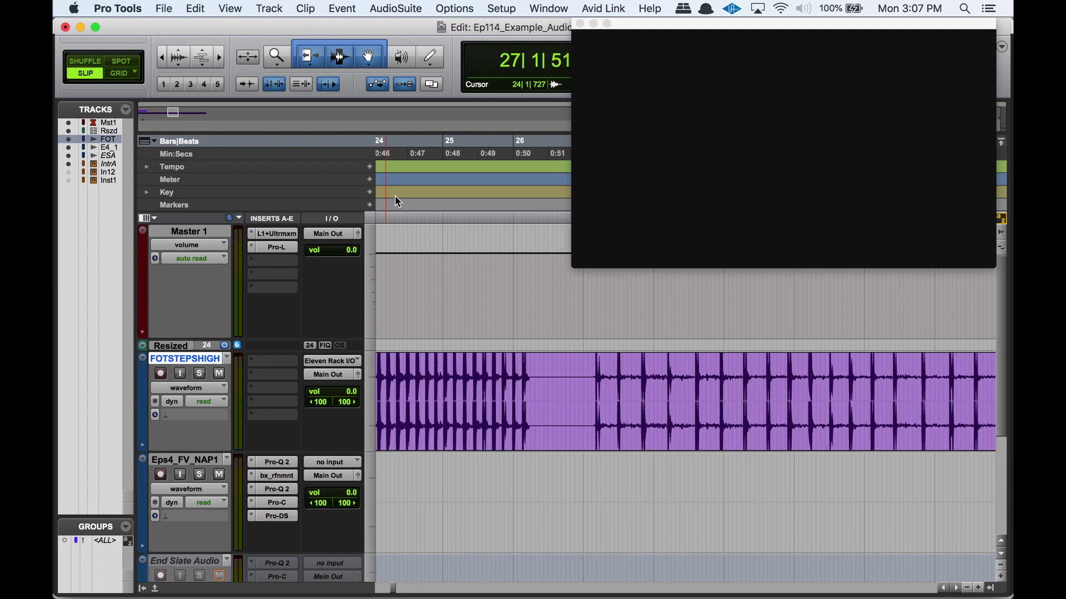
Zoom in on the heel strikes around bars 26–27 and audition them.
click(580, 378)
key(super+bracketright)
key(super+bracketright)
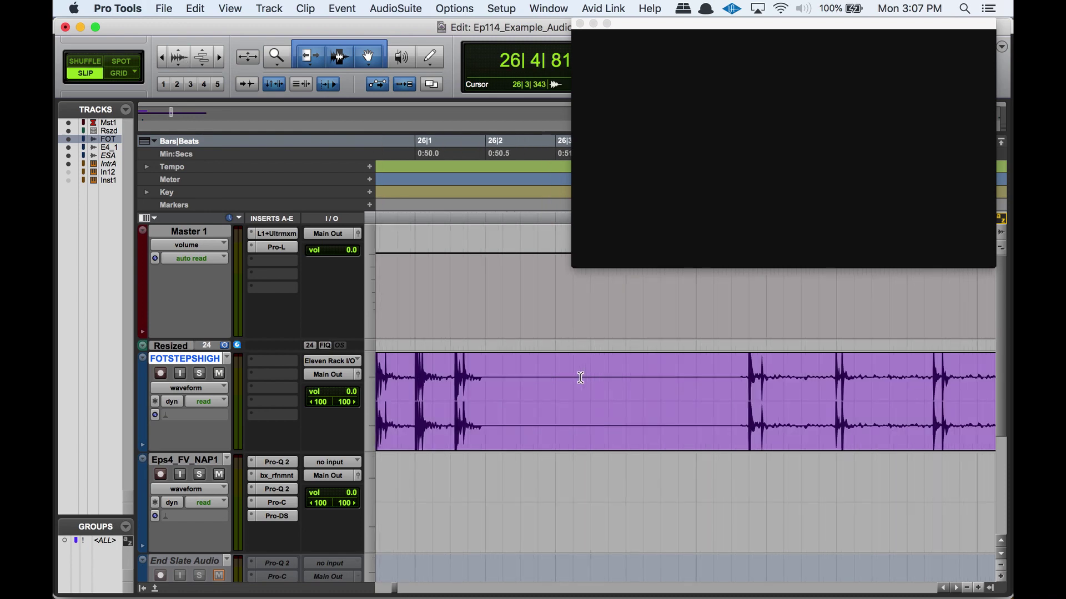
click(706, 372)
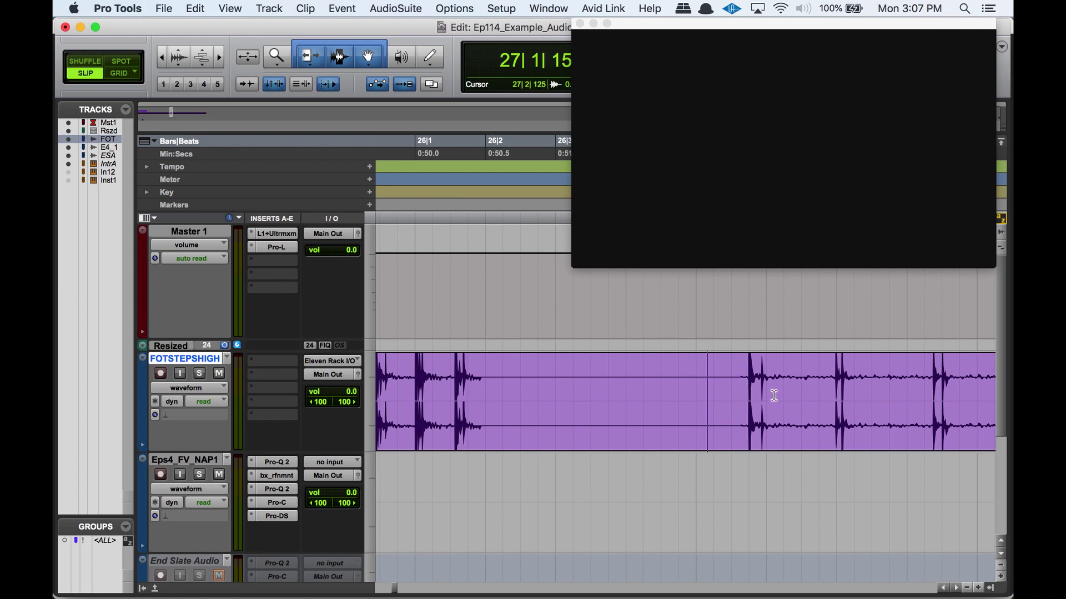
click(604, 365)
key(space)
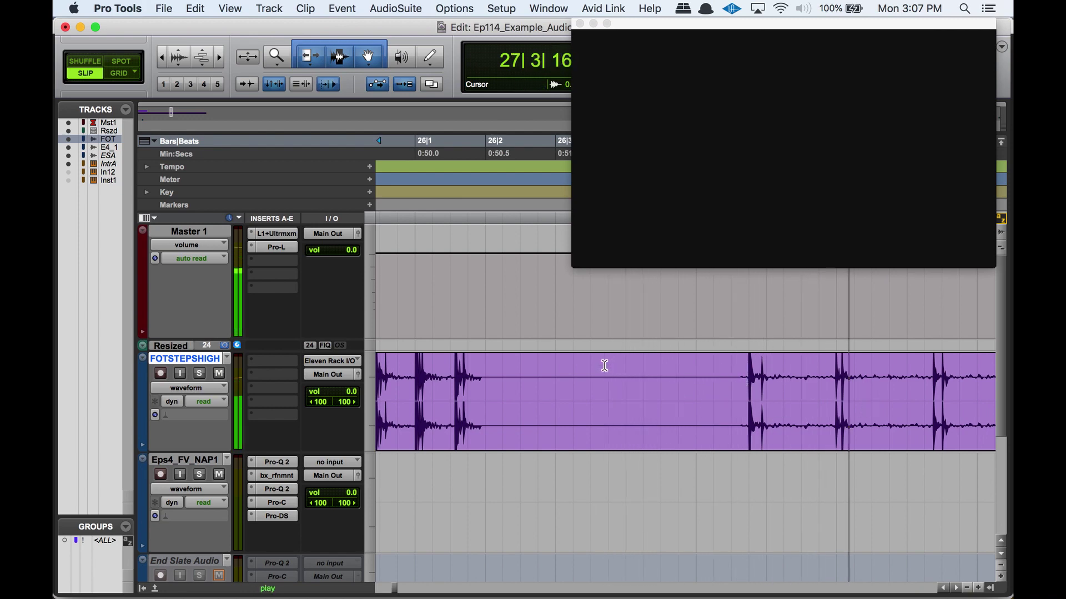
key(space)
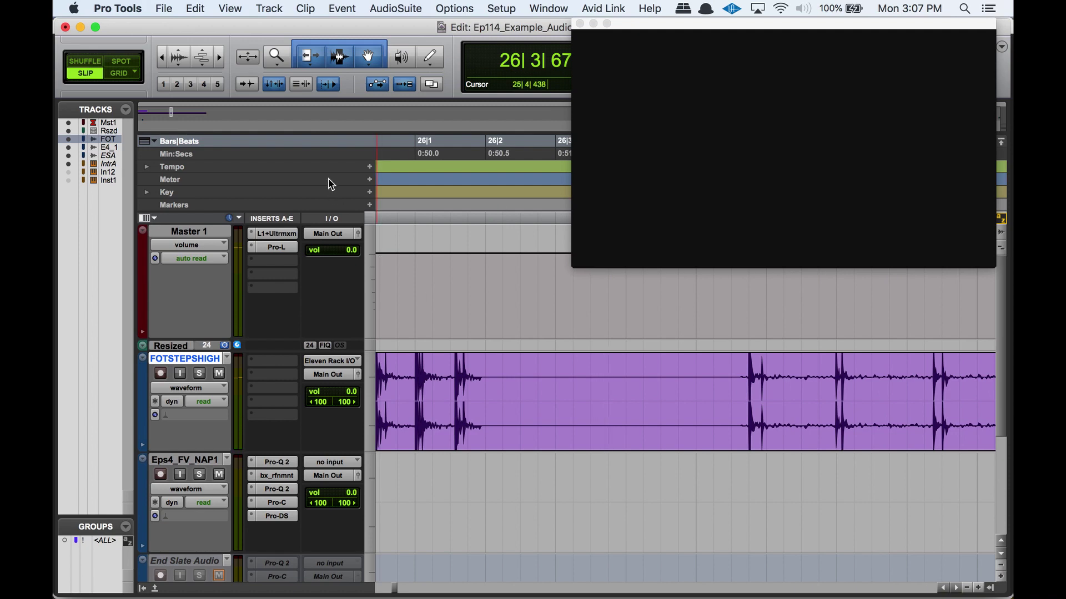
Enable Tab to Transients and jump to the first heel strike, zooming to inspect it.
click(246, 85)
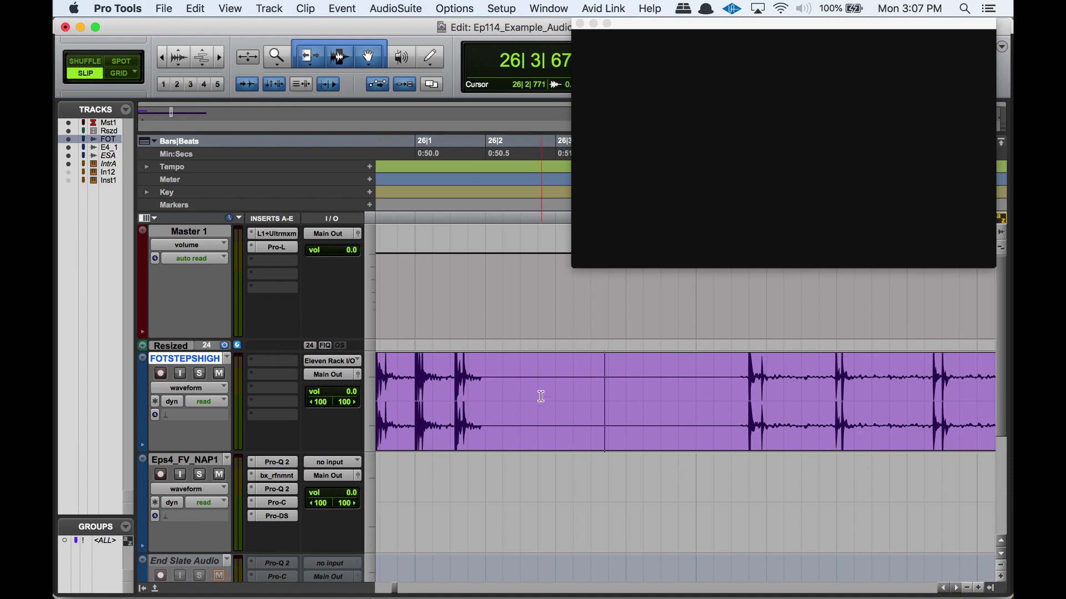
click(544, 373)
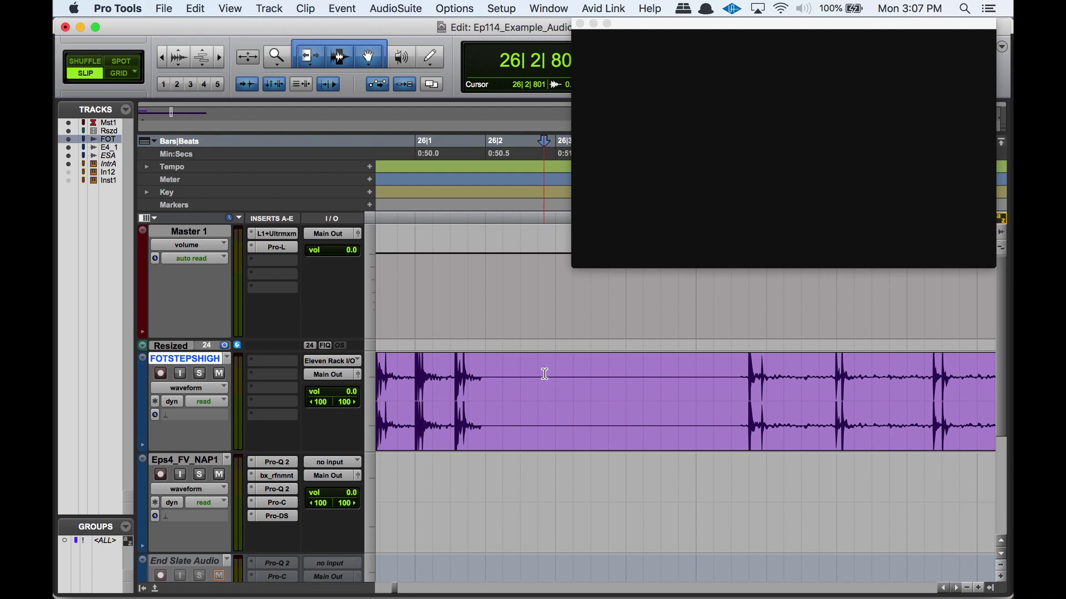
key(Tab)
key(super+bracketright)
key(super+bracketright)
key(super+bracketright)
key(super+bracketright)
key(super+bracketright)
key(super+bracketright)
key(super+bracketright)
key(super+bracketright)
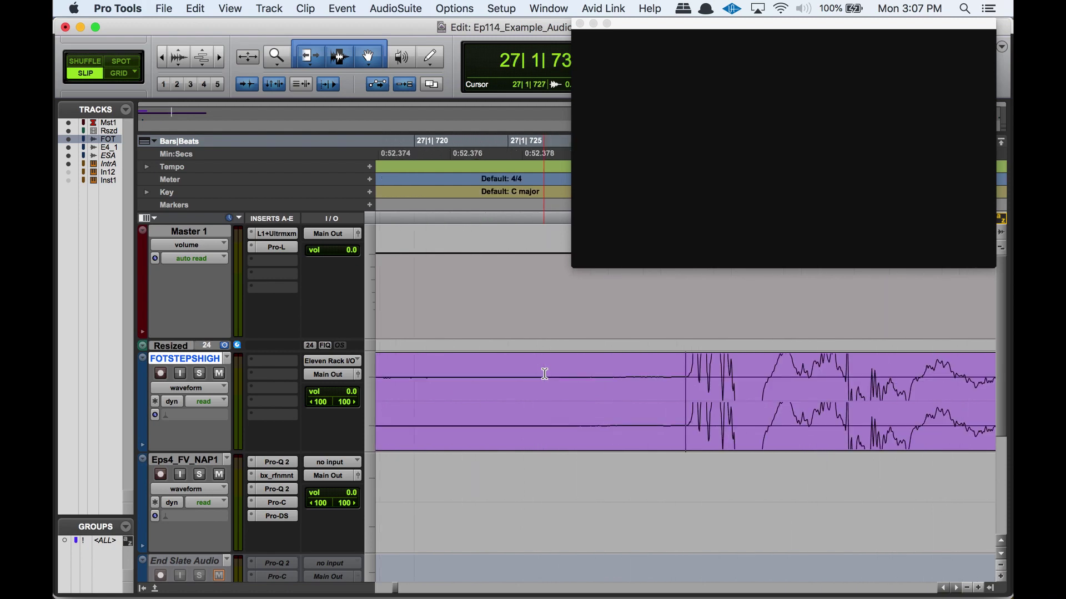
key(super+bracketleft)
key(super+bracketleft)
key(super+bracketleft)
key(super+bracketleft)
key(super+bracketleft)
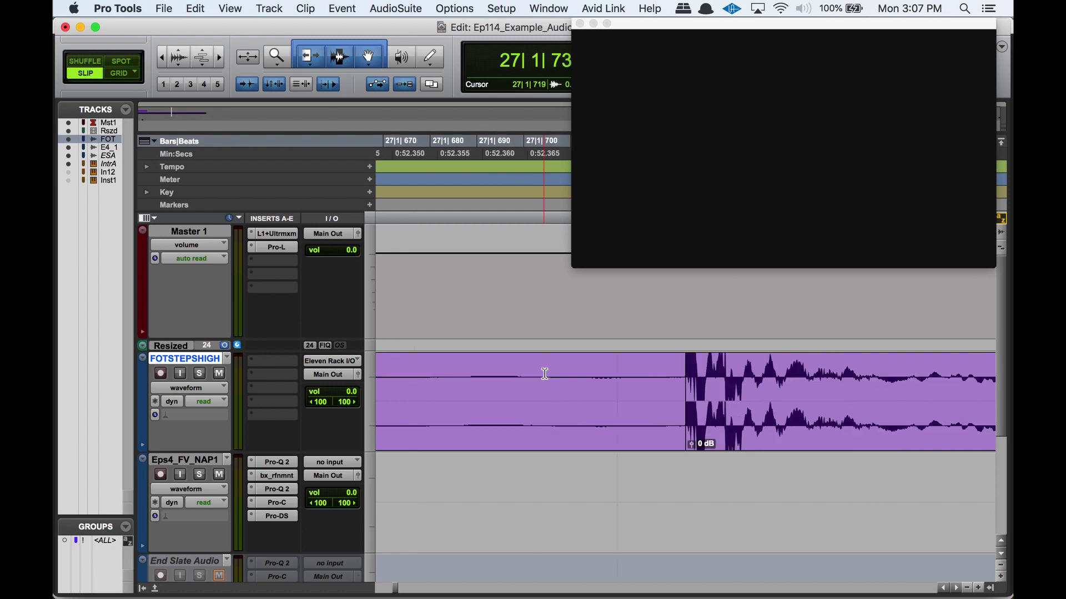
key(super+bracketleft)
key(super+bracketleft)
Split the footsteps clip at the next two heel strikes.
click(619, 377)
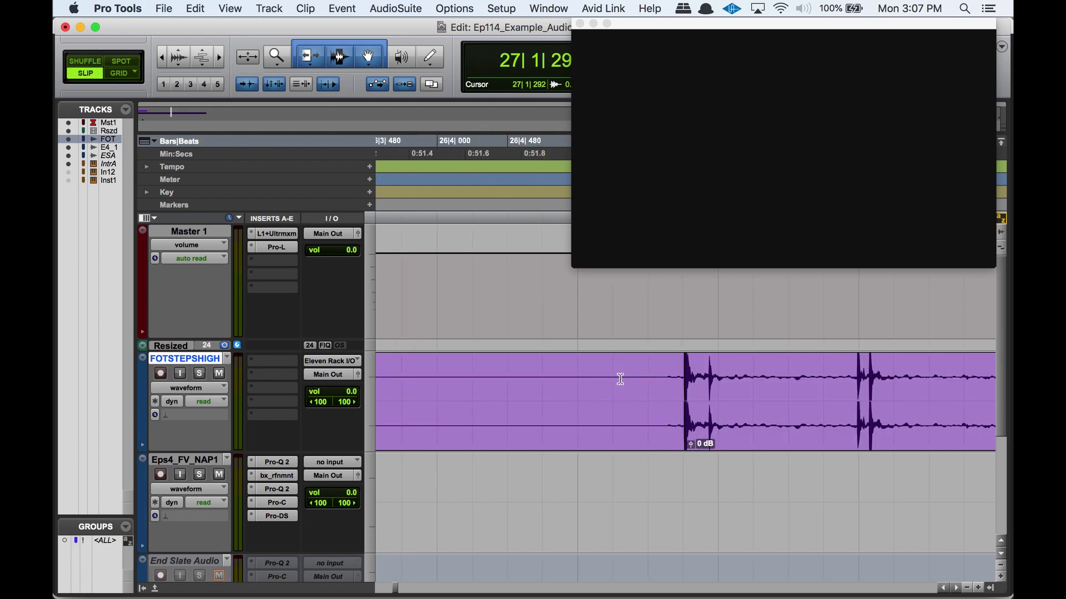
click(737, 371)
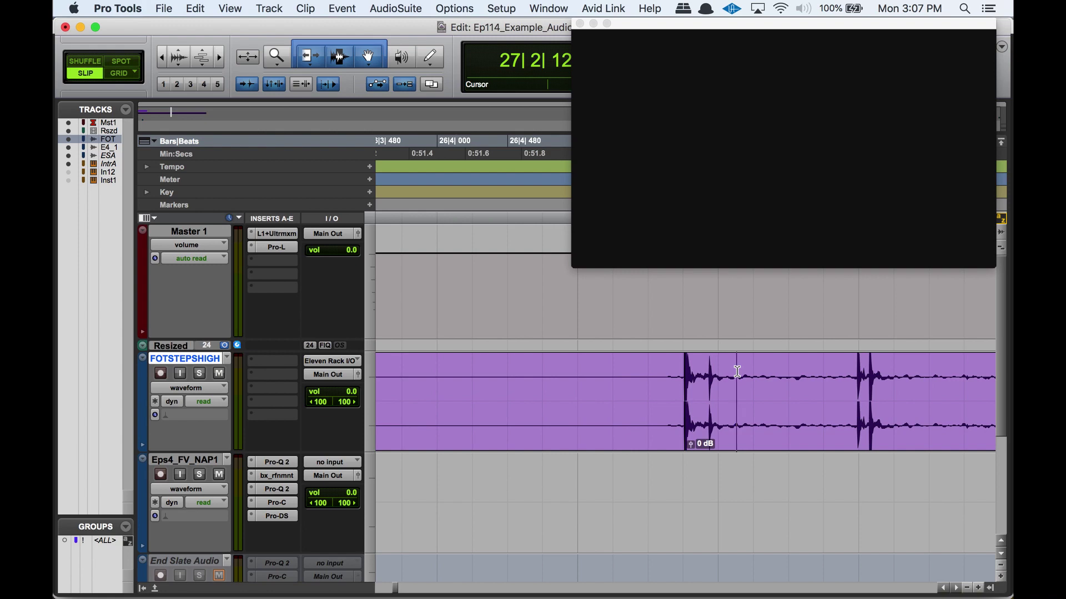
key(Tab)
key(super+e)
key(super+bracketleft)
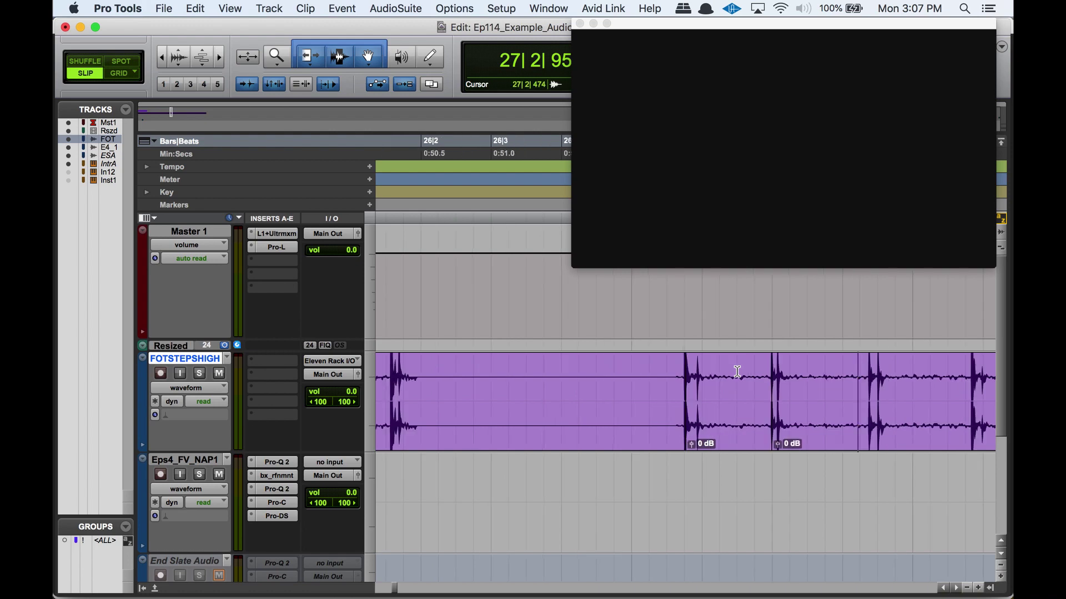
click(822, 369)
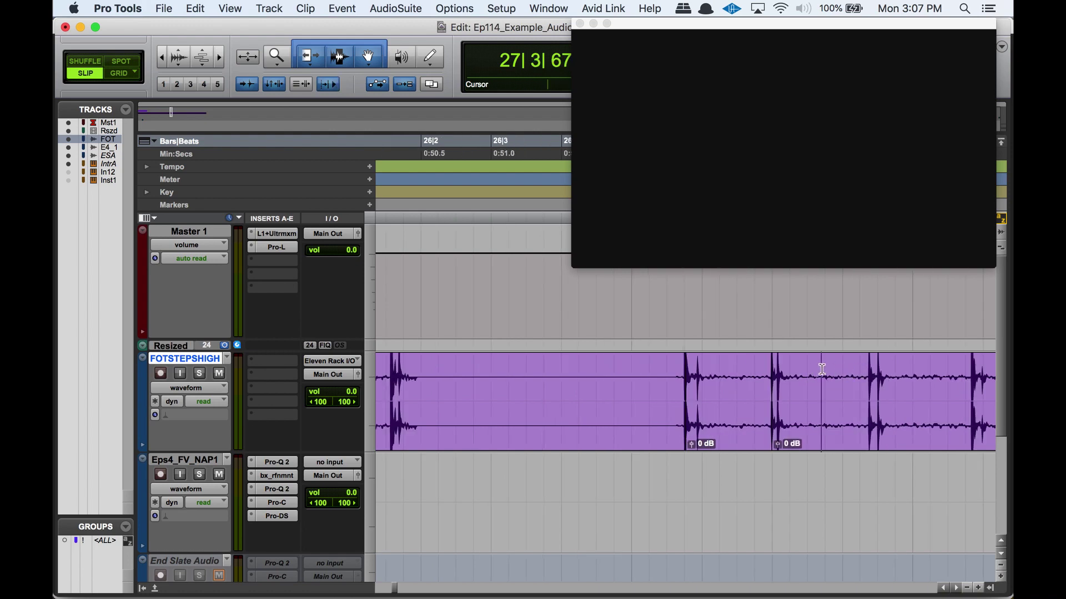
key(Tab)
key(super+e)
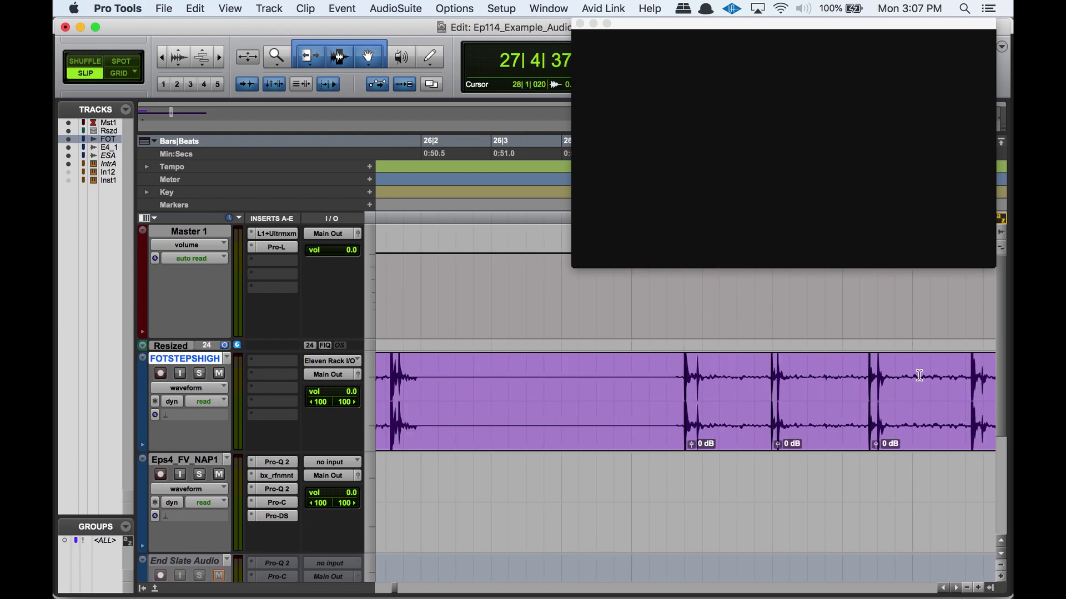
Split at three more heel strikes, then select the section before the first split.
click(919, 375)
key(Tab)
key(super+e)
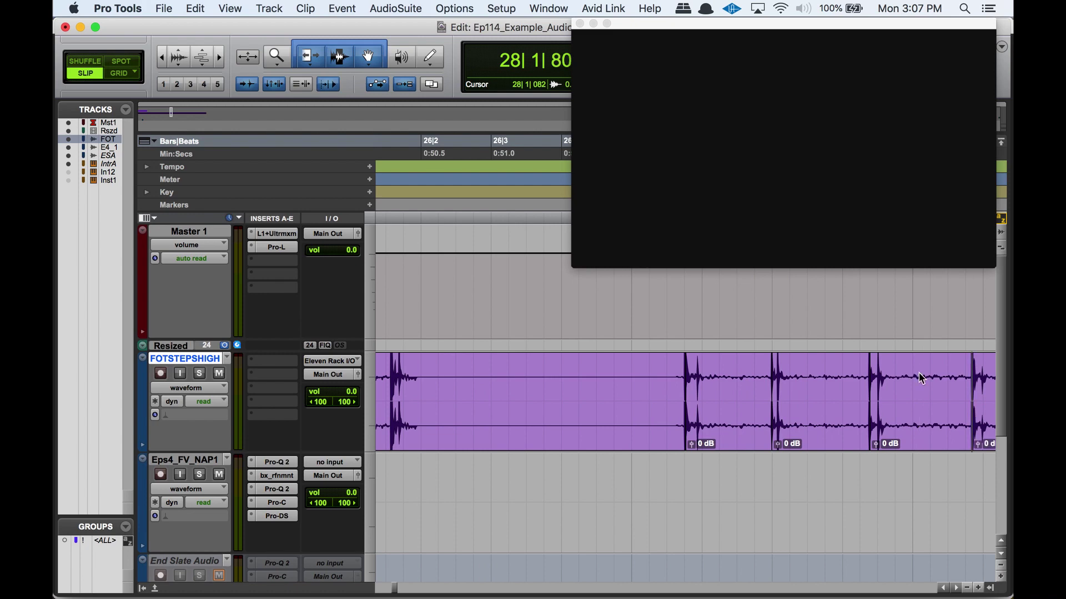
key(super+bracketleft)
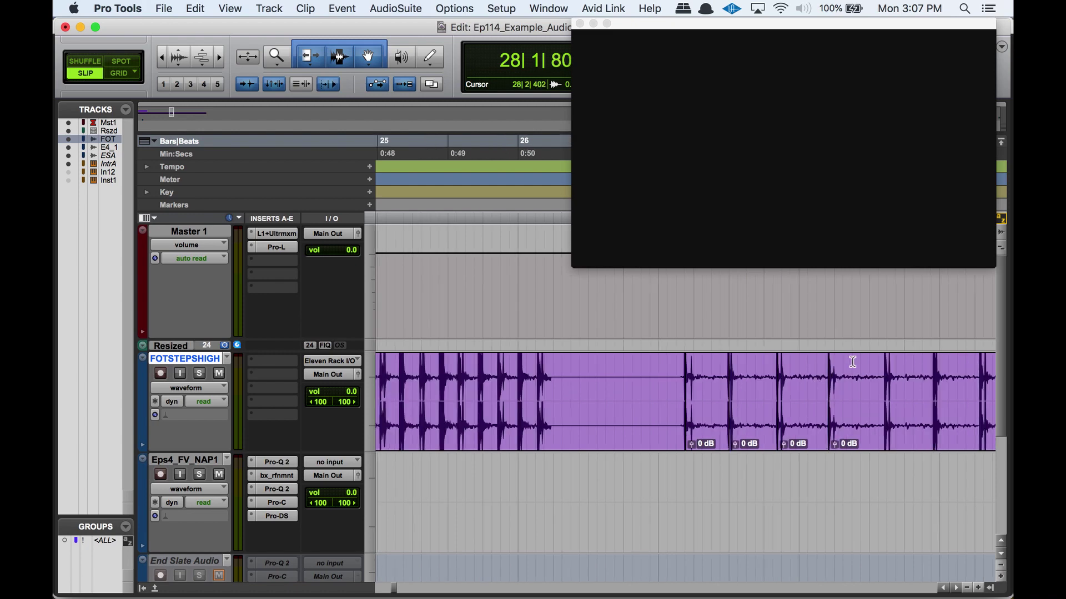
key(Tab)
key(super+e)
click(902, 368)
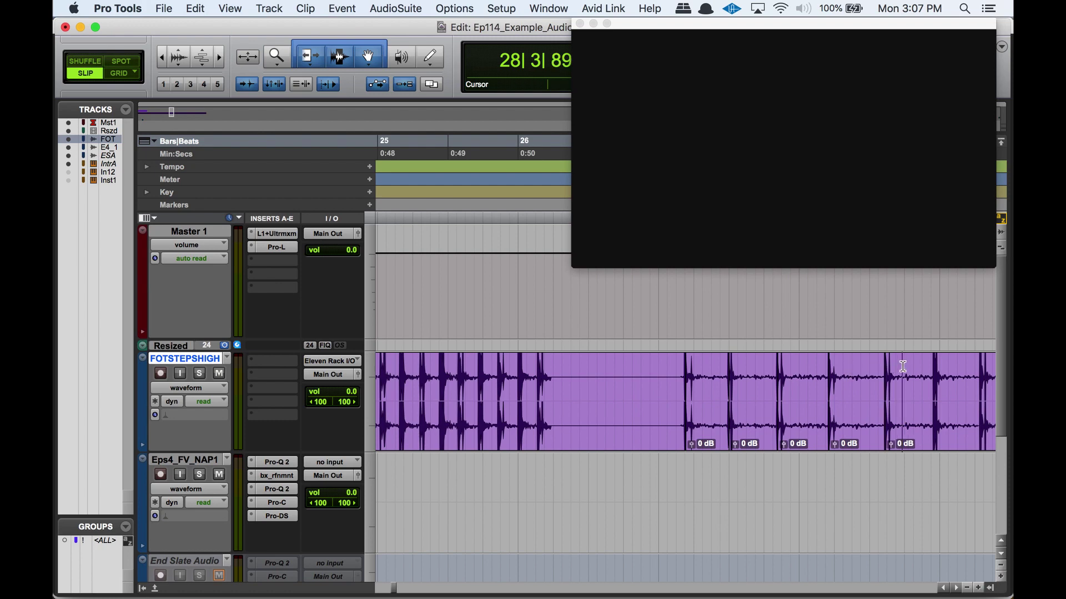
key(Tab)
key(super+e)
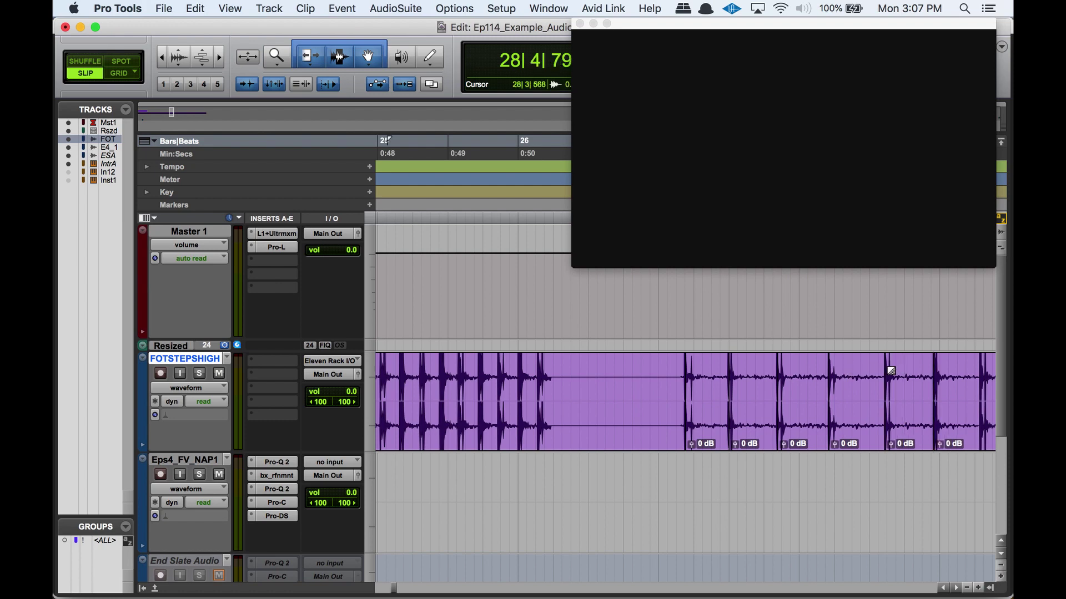
click(661, 362)
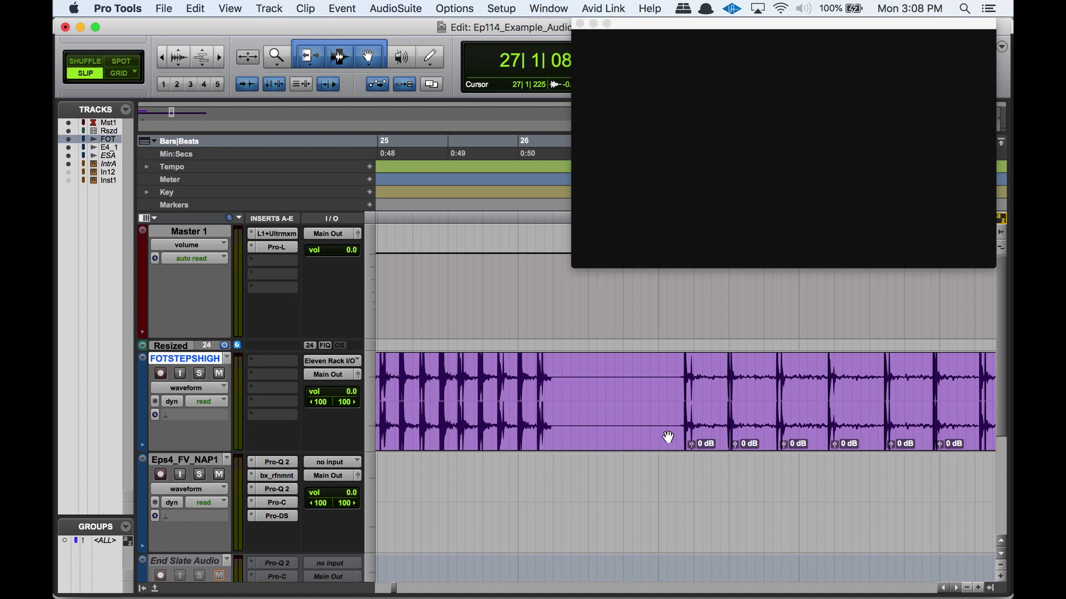
click(649, 437)
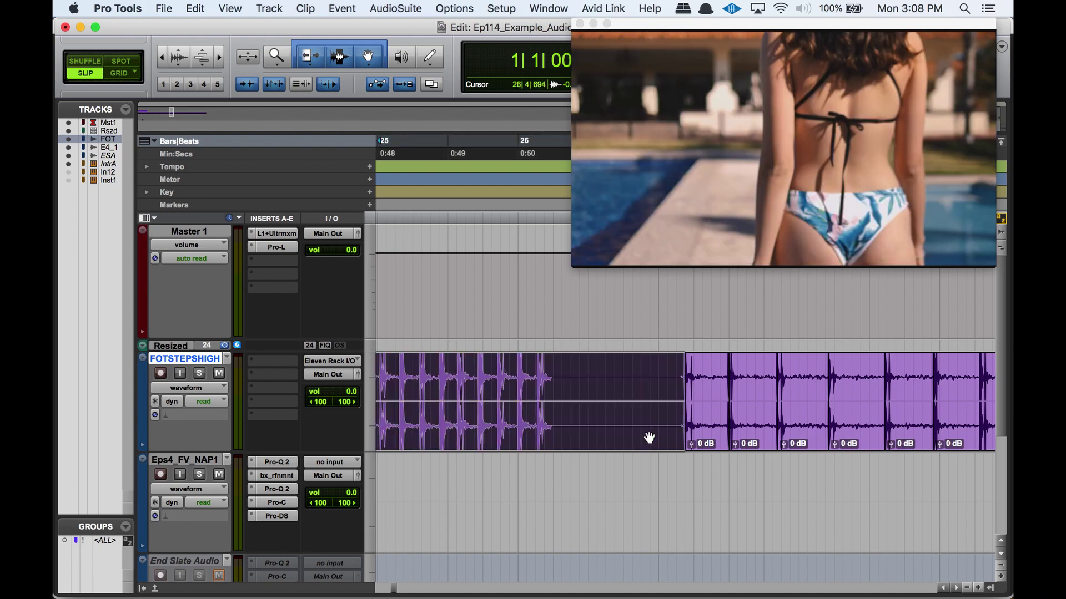
Delete the unwanted footstep clip ahead of the split steps.
key(r)
key(r)
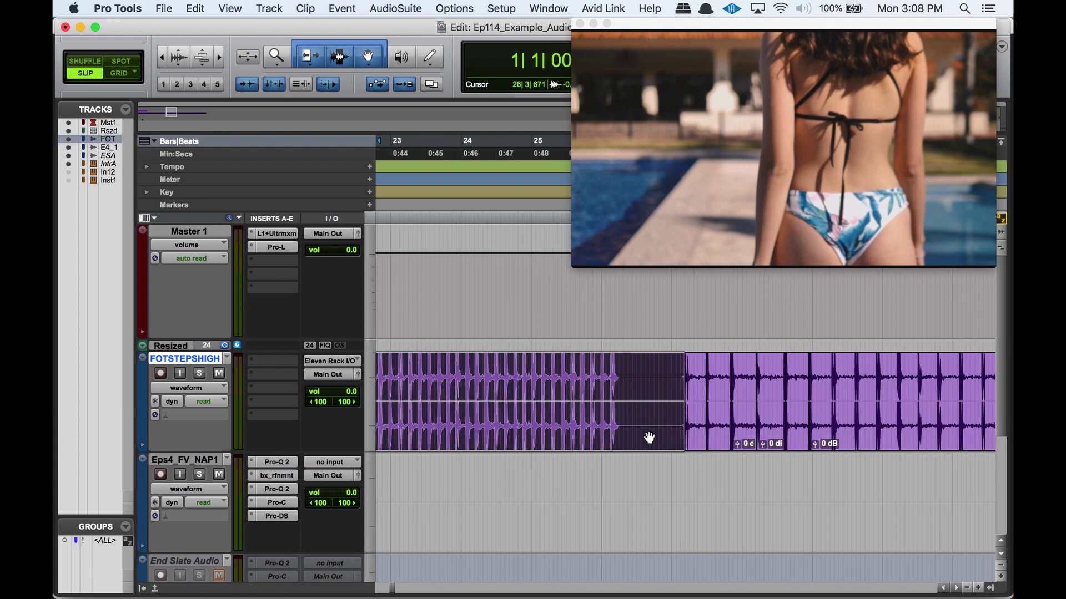
key(t)
key(t)
key(t)
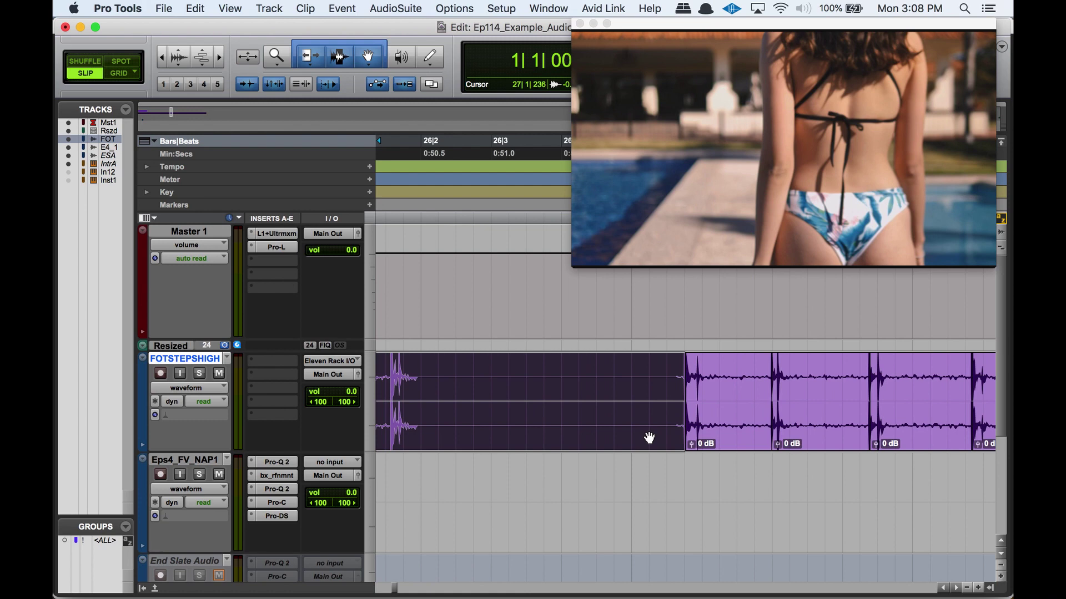
key(Delete)
key(r)
key(r)
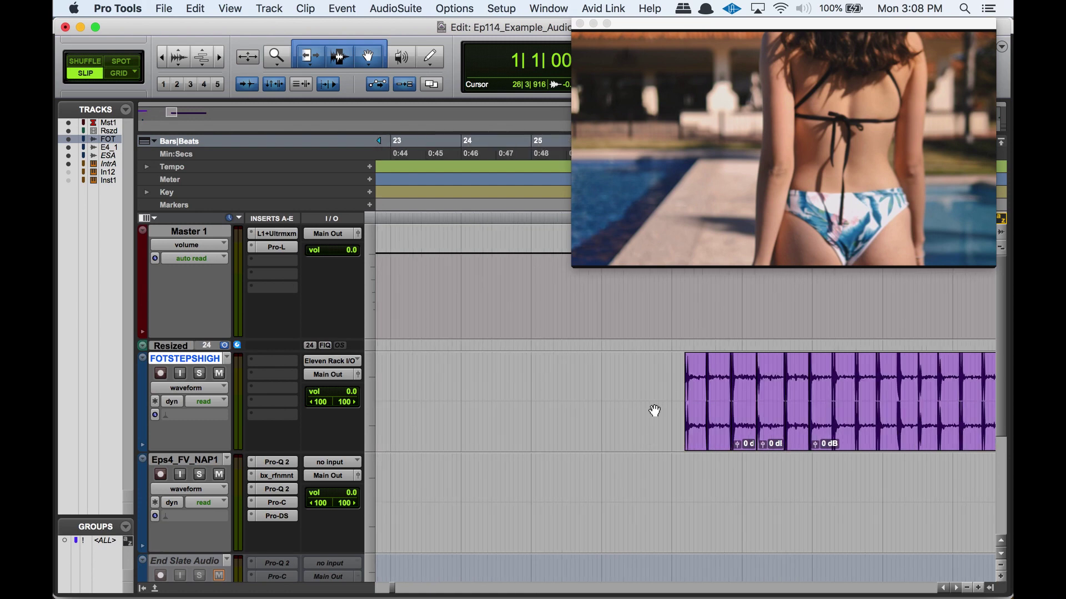
drag(651, 388, 776, 387)
key(ctrl+n)
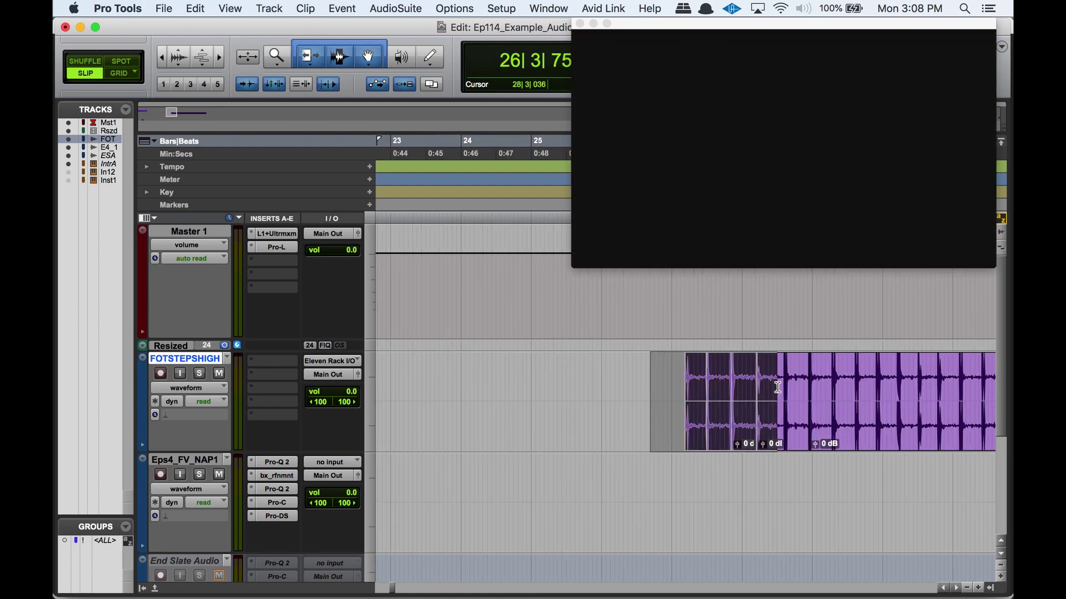
click(808, 428)
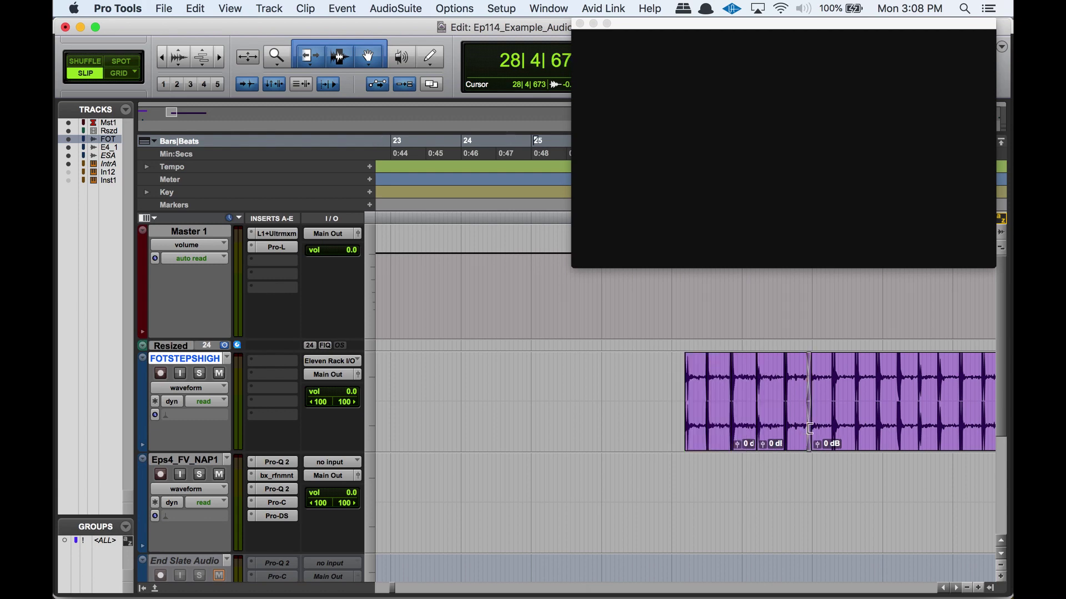
Crossfade two adjacent footstep clips and move the later one right, leaving a gap.
click(858, 436)
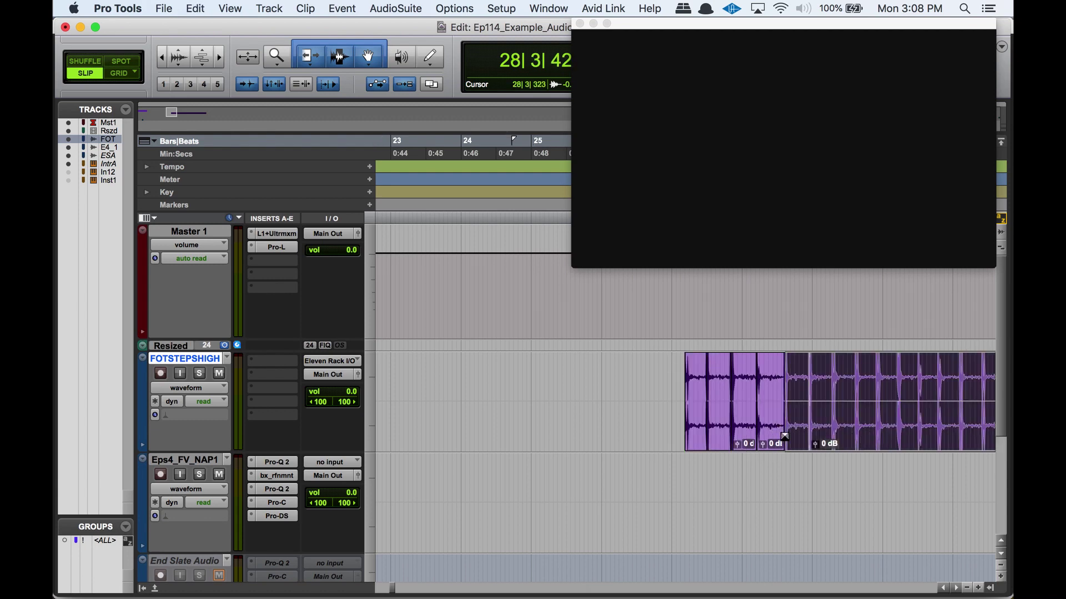
drag(782, 441, 833, 441)
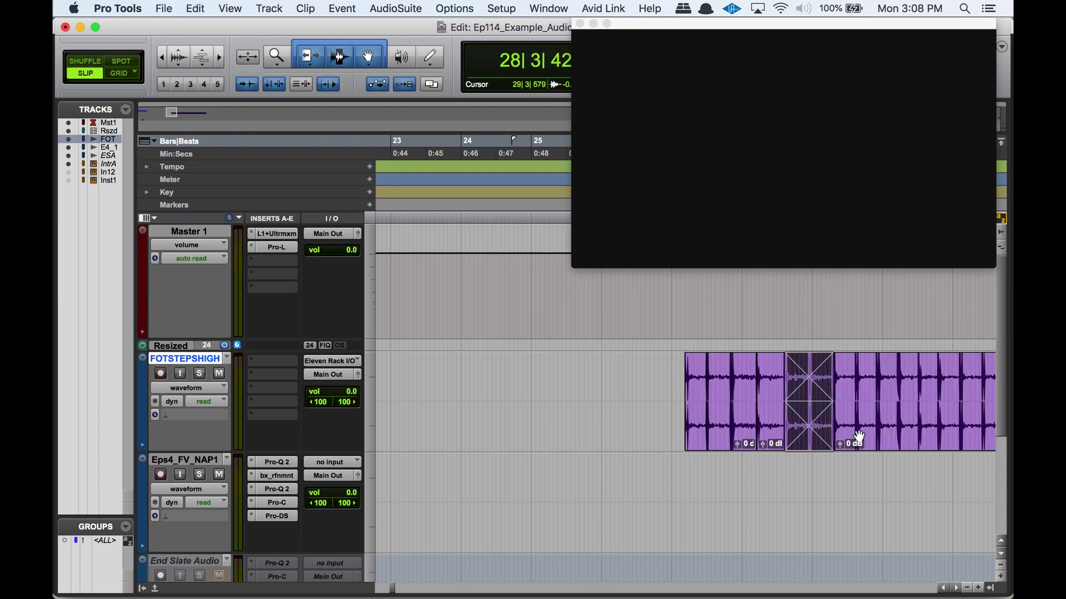
click(859, 437)
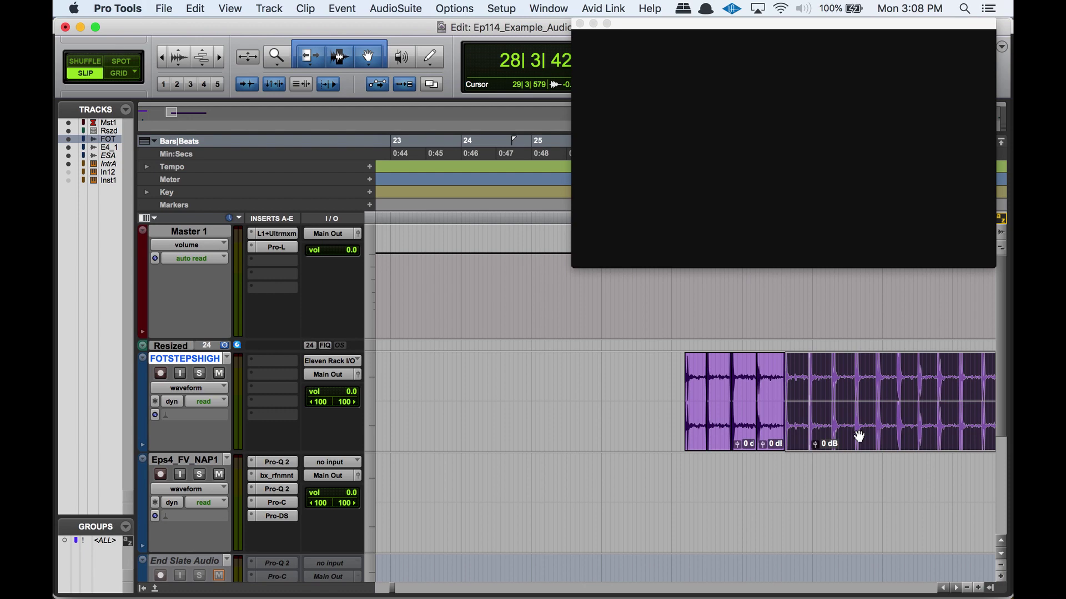
drag(858, 437, 911, 437)
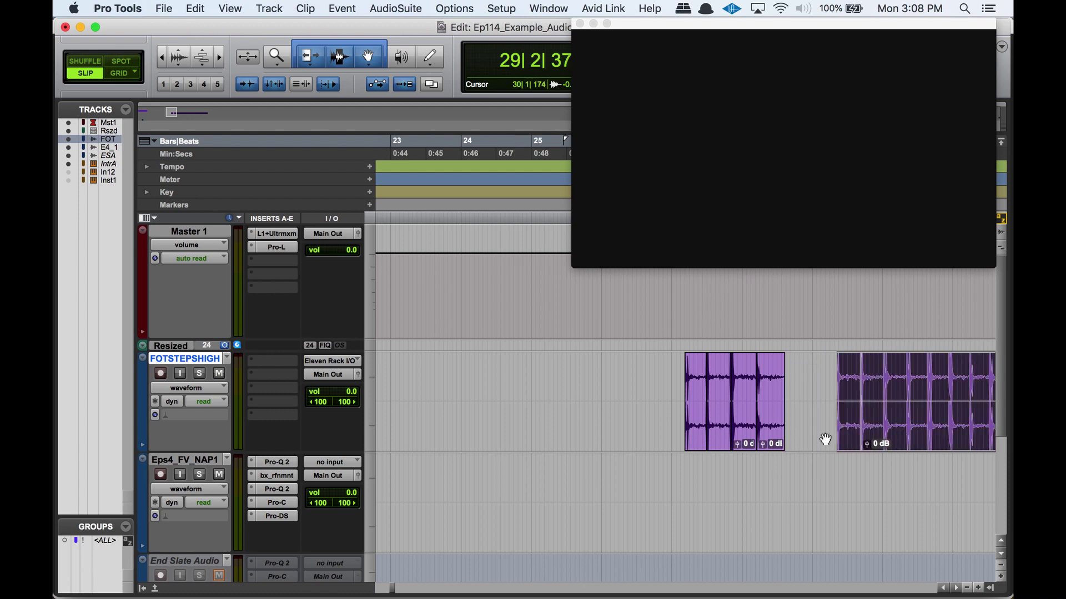
click(812, 410)
Move the four step clips together toward the session start, around 0:03–0:07.
mouse_move(691, 443)
mouse_down()
mouse_move(653, 442)
mouse_move(696, 444)
mouse_up()
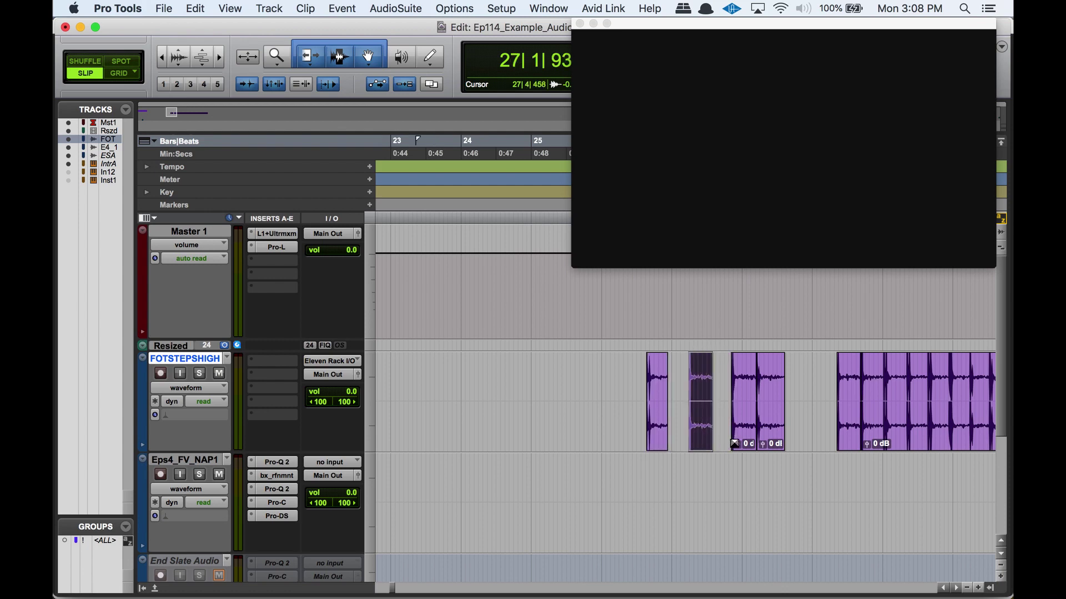
click(742, 441)
click(800, 390)
drag(800, 390, 632, 390)
drag(655, 428, 506, 388)
key(super+bracketleft)
click(635, 276)
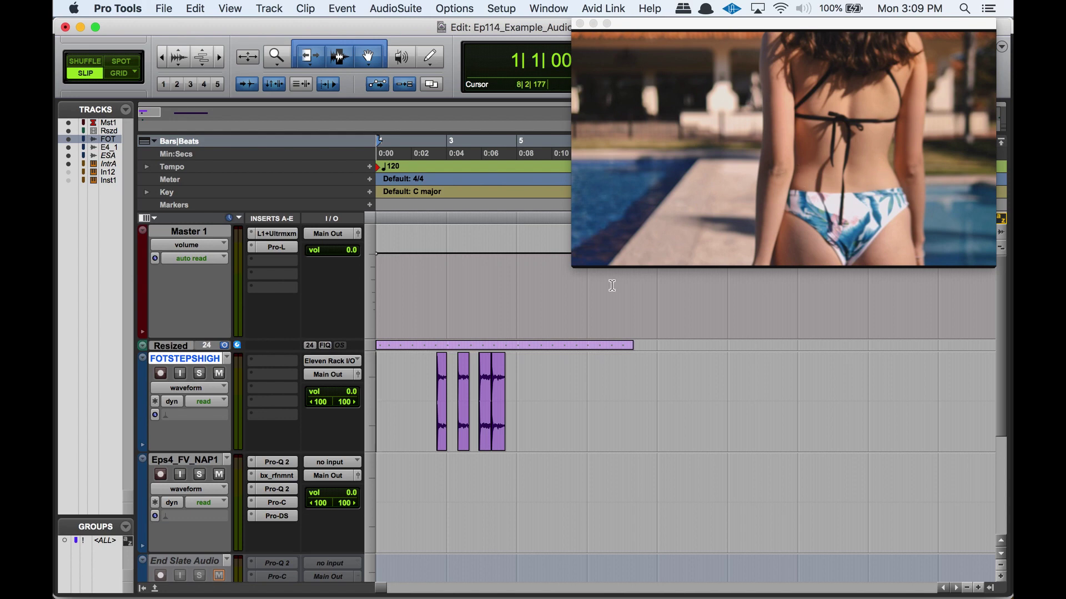
Audition the footstep clips against the video near the session start.
key(space)
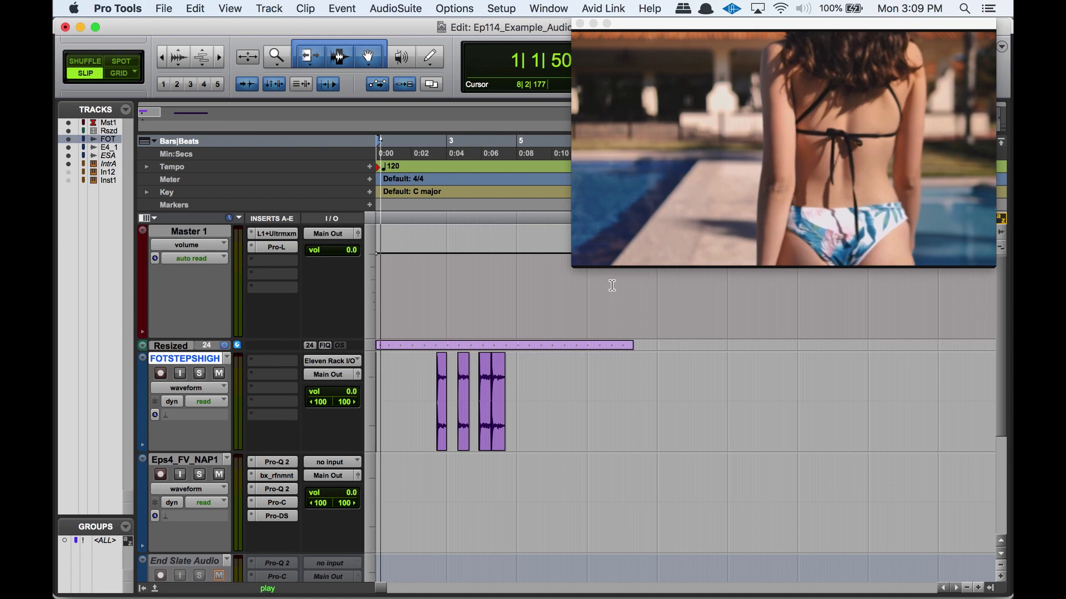
key(super+bracketright)
key(super+bracketright)
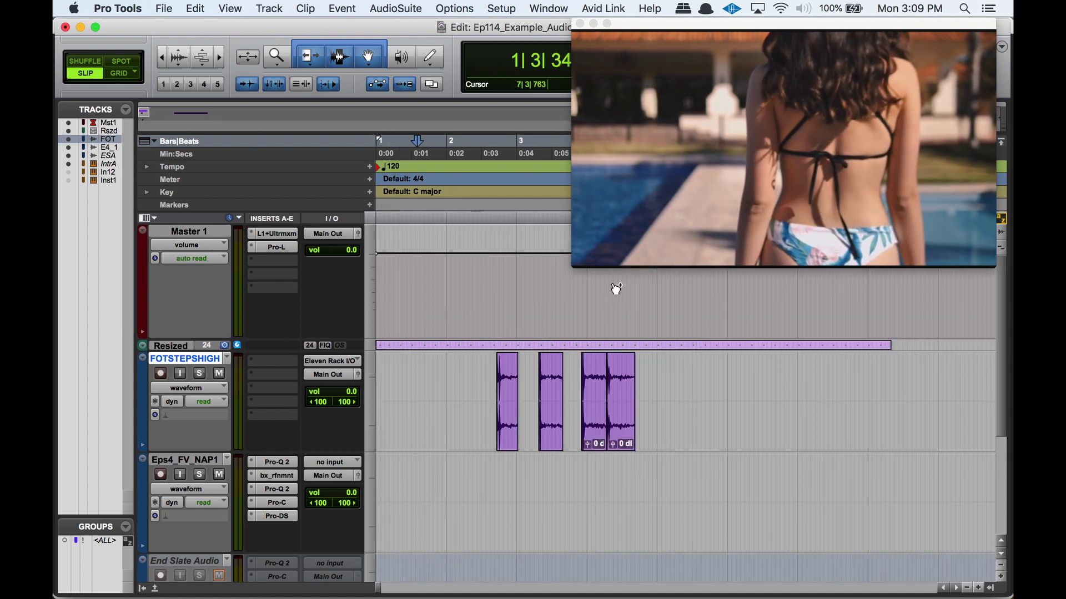
click(435, 359)
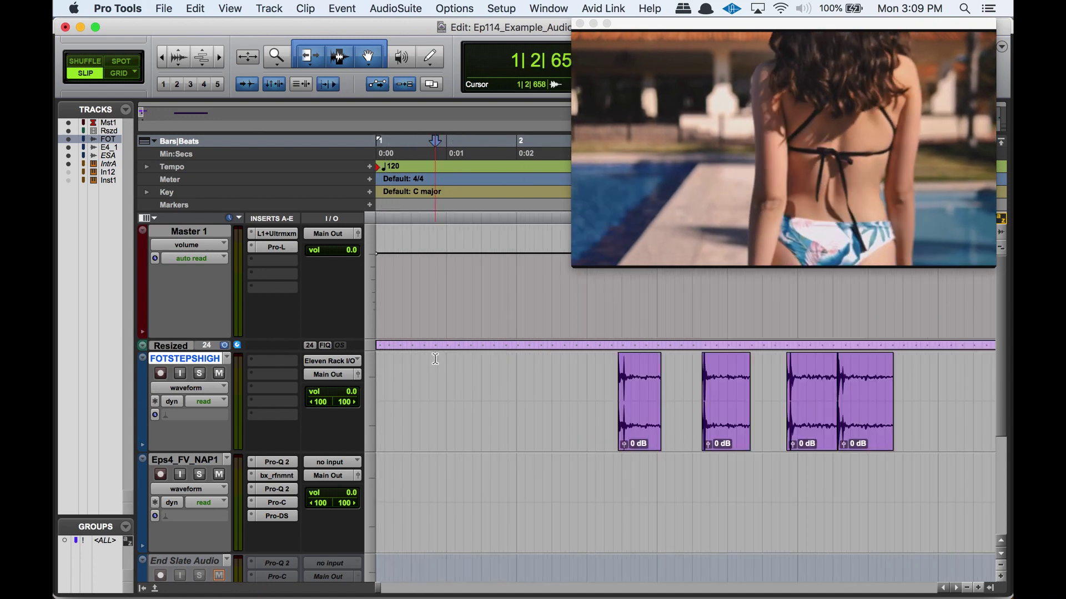
key(space)
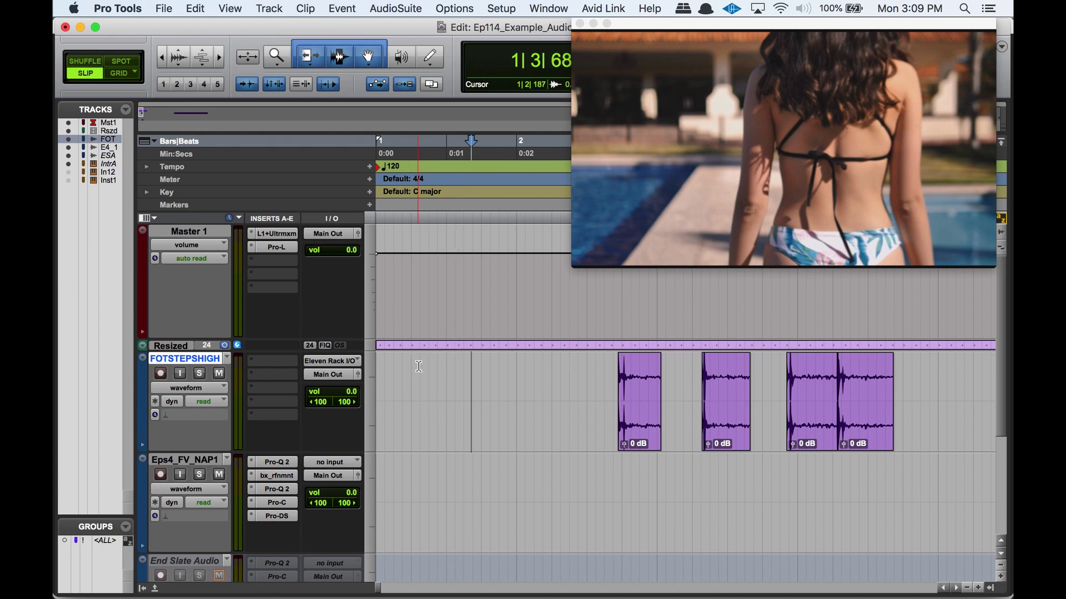
key(space)
click(383, 365)
key(space)
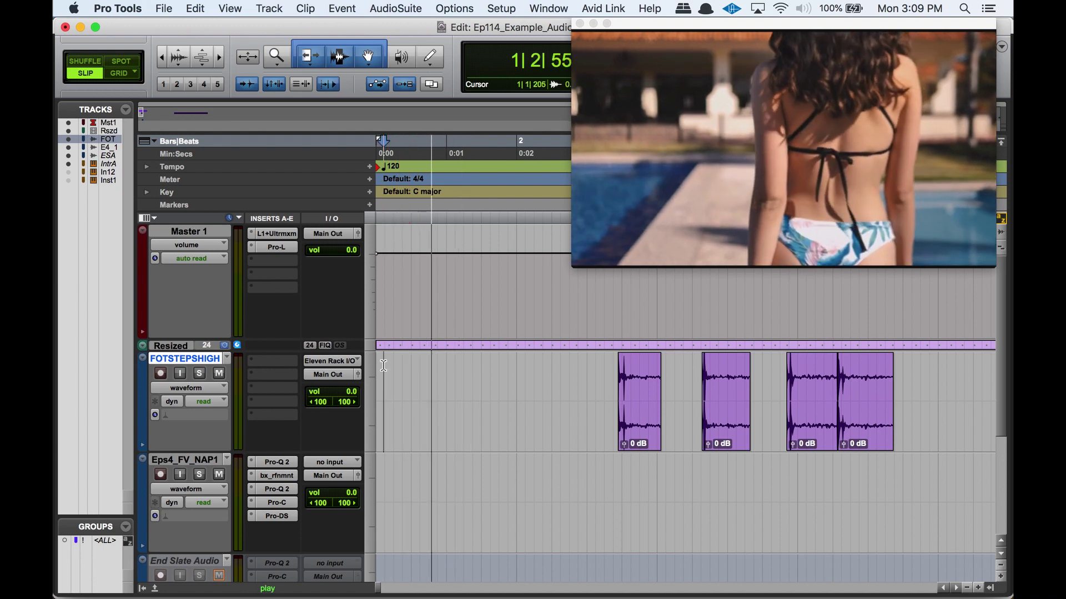
Drag the first footstep clip earlier, check its timing, then place it at bar 1|1.
mouse_move(406, 366)
mouse_down()
mouse_move(471, 368)
mouse_move(397, 371)
mouse_up()
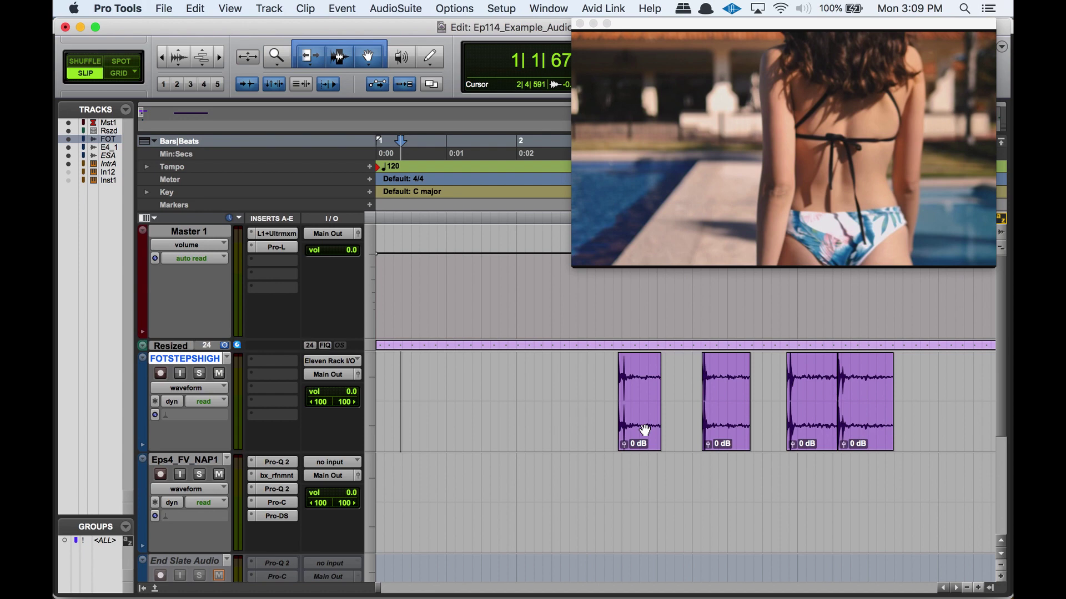
drag(645, 431, 518, 380)
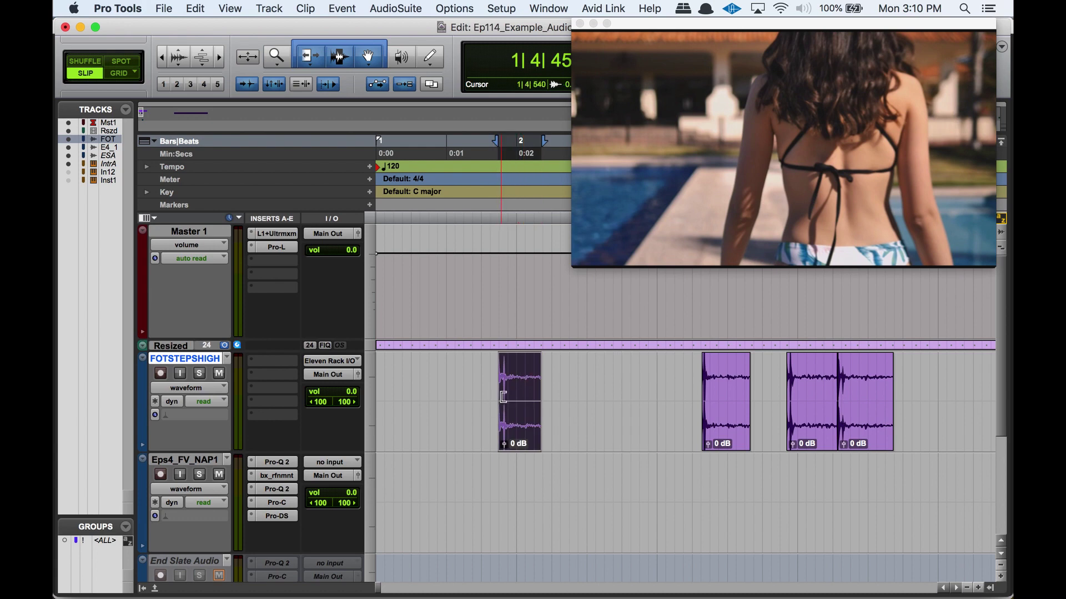
click(524, 381)
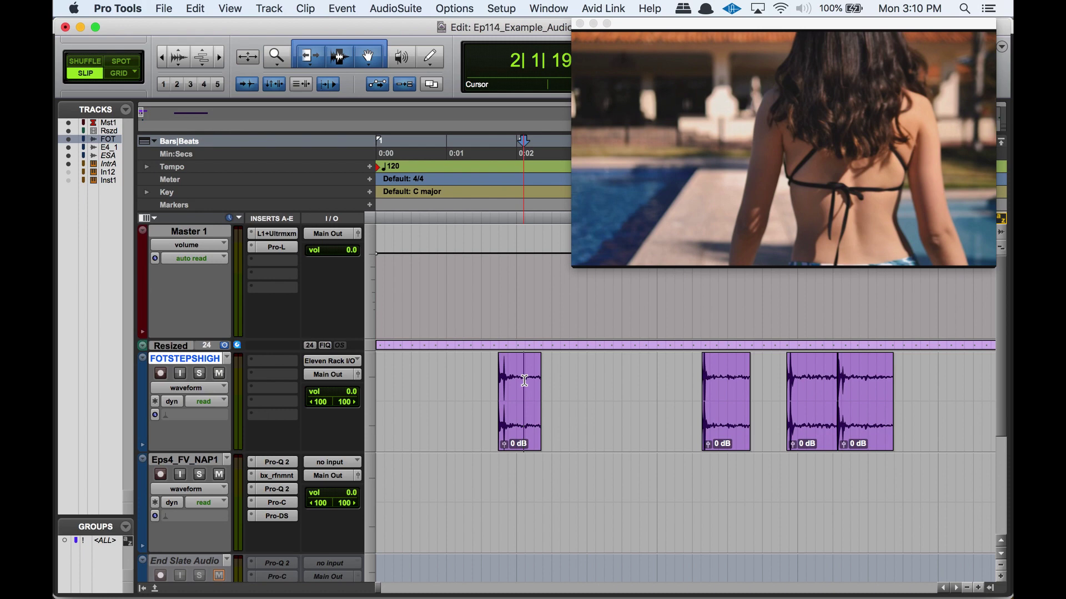
key(space)
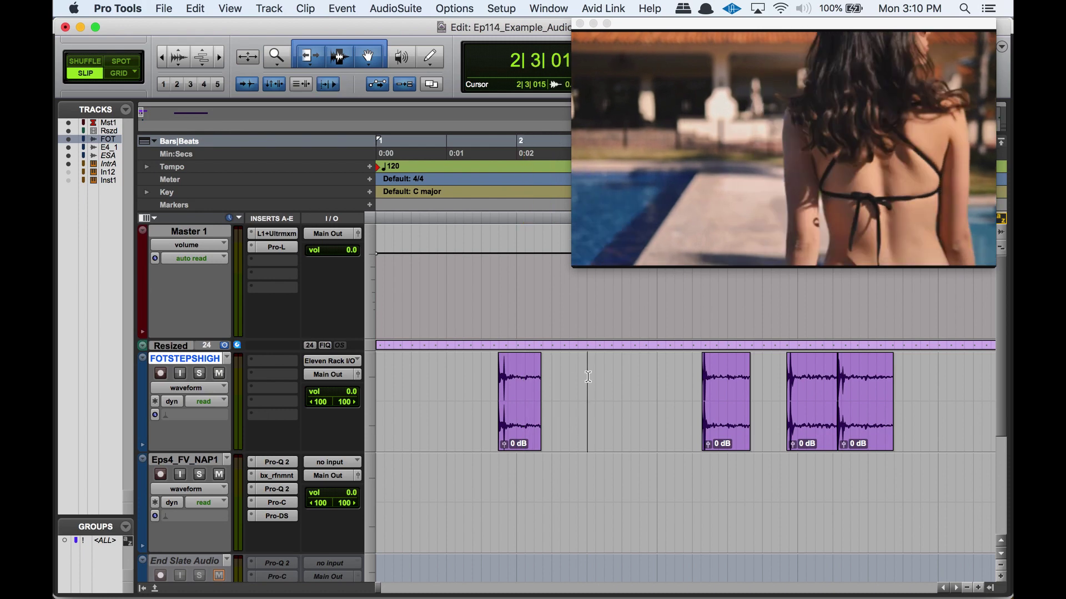
click(716, 430)
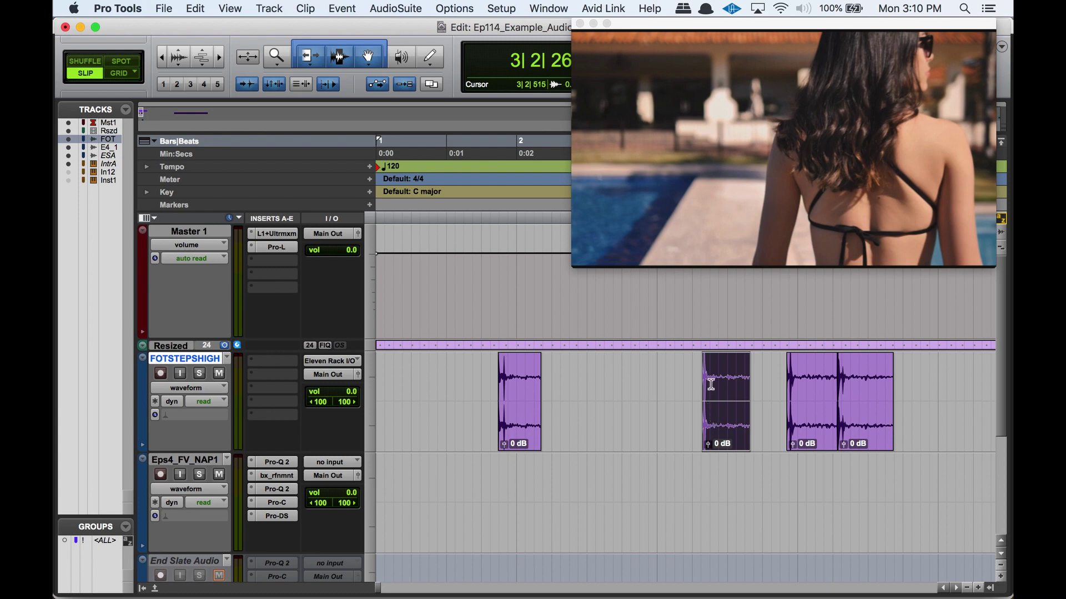
click(519, 439)
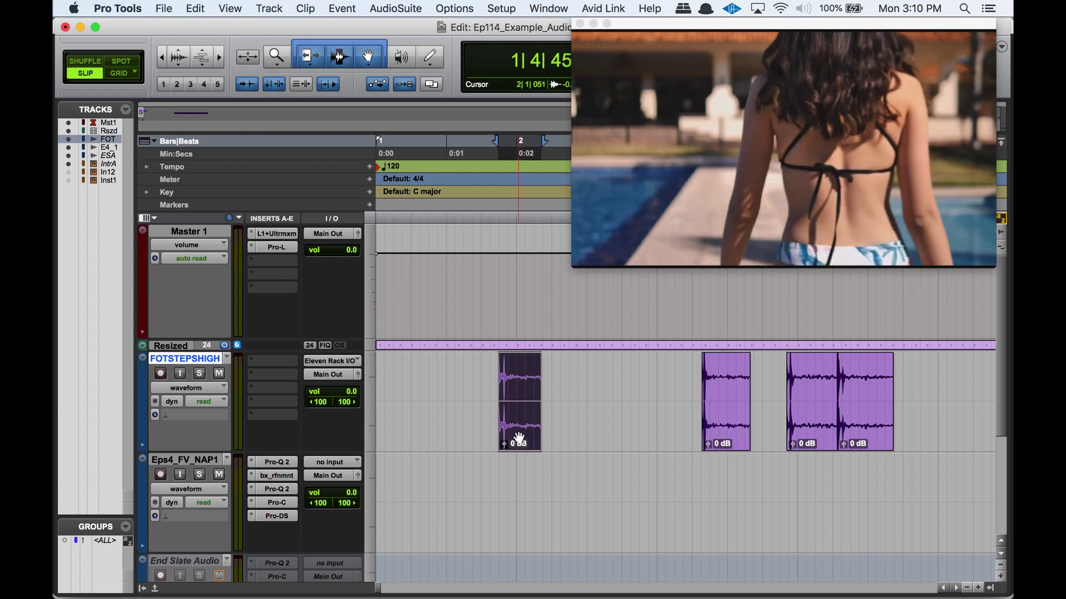
drag(519, 438, 399, 419)
key(super+bracketright)
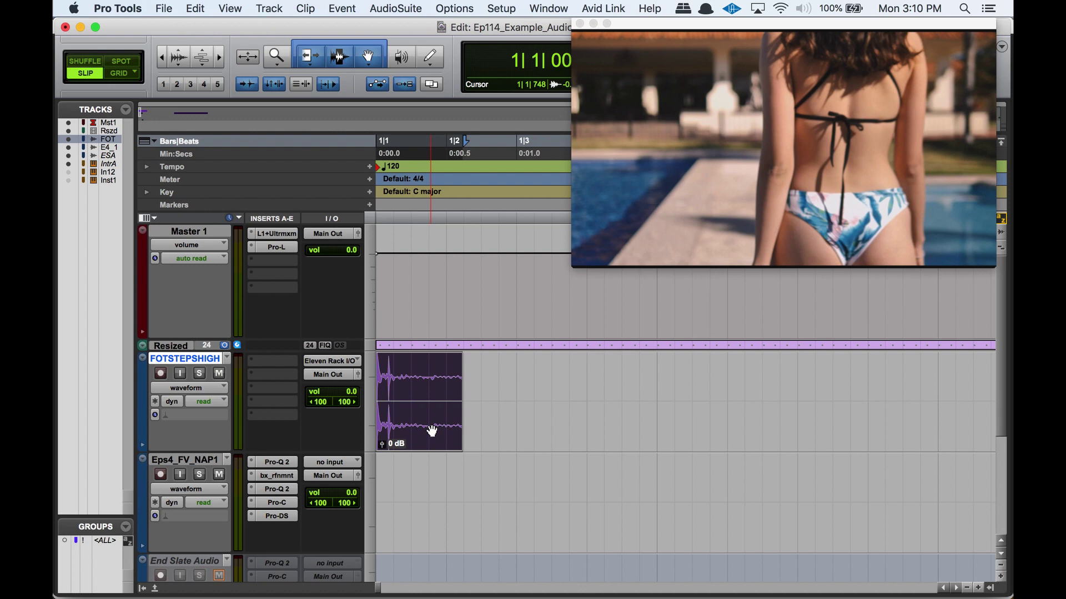
drag(431, 431, 404, 431)
click(393, 375)
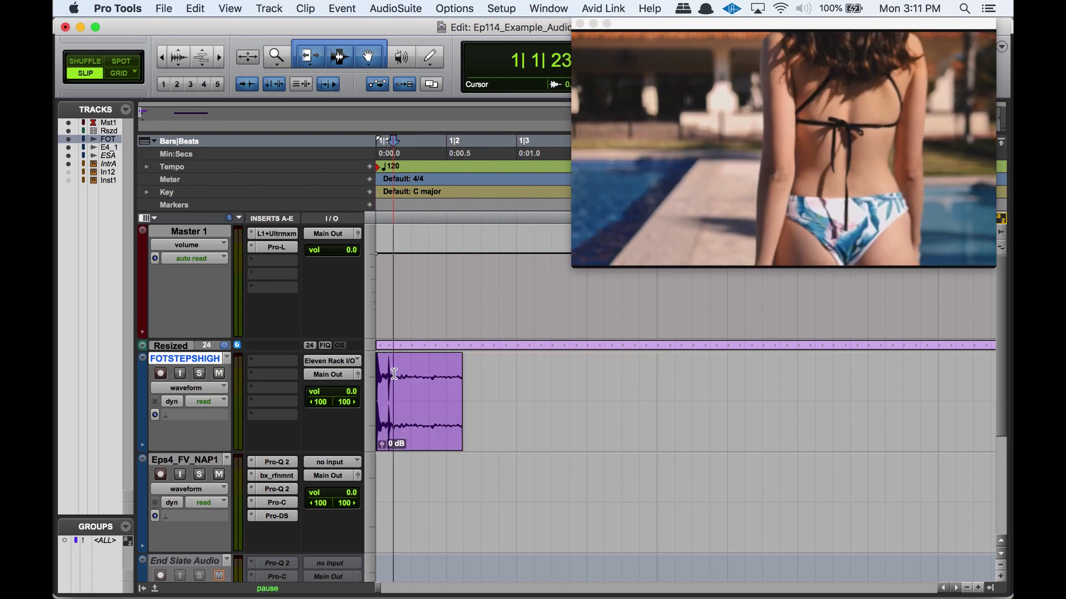
key(space)
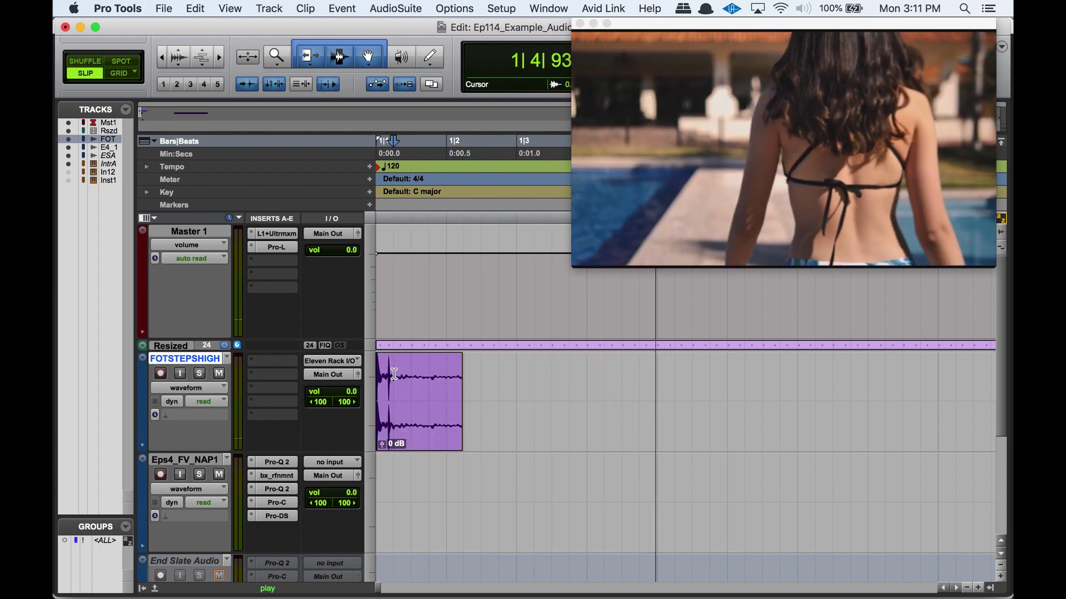
click(691, 376)
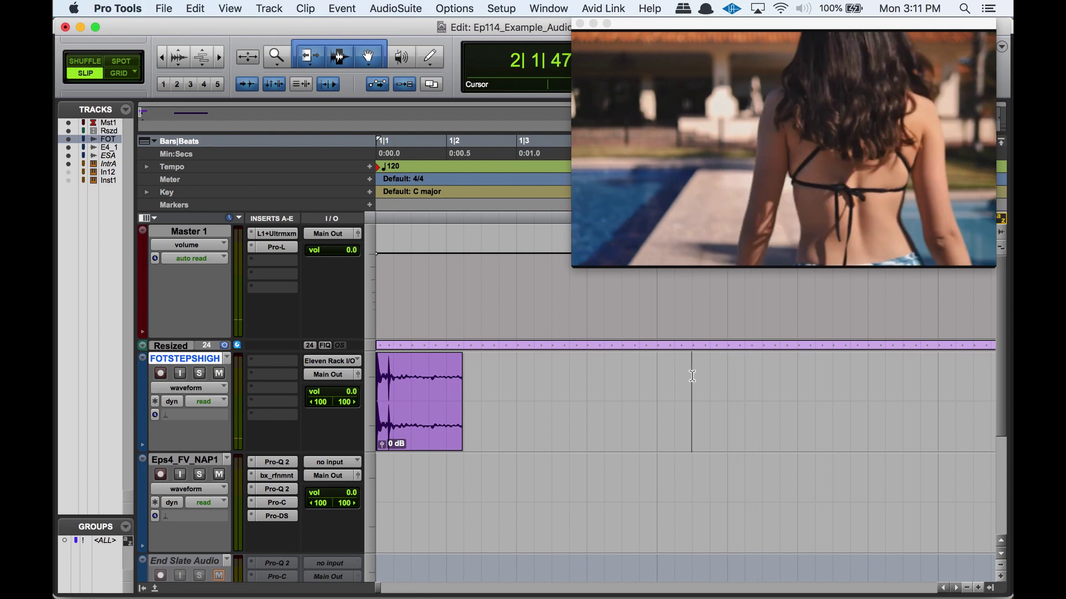
click(629, 365)
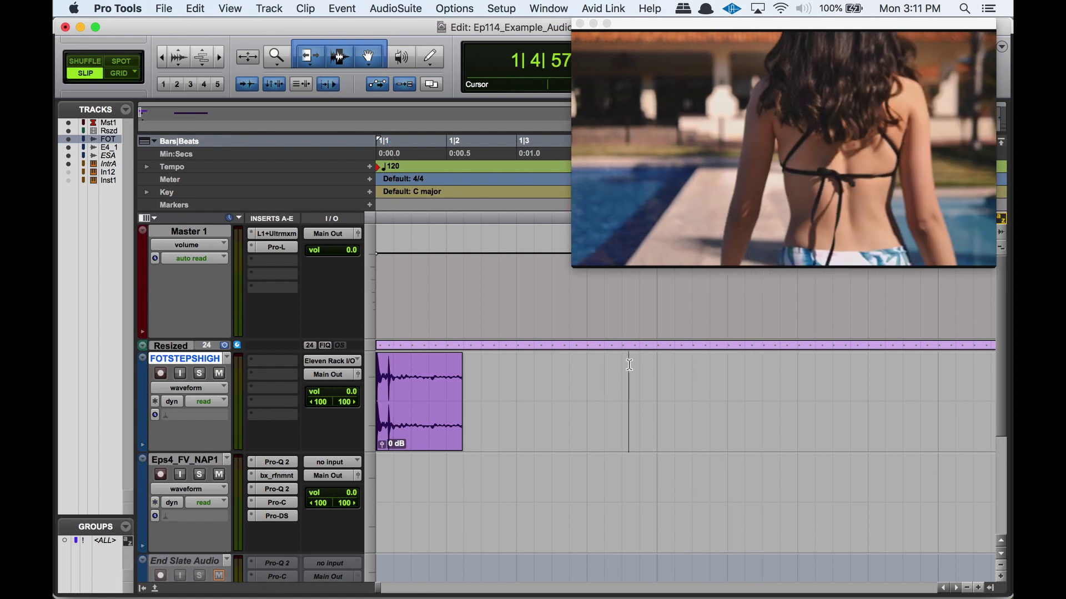
key(space)
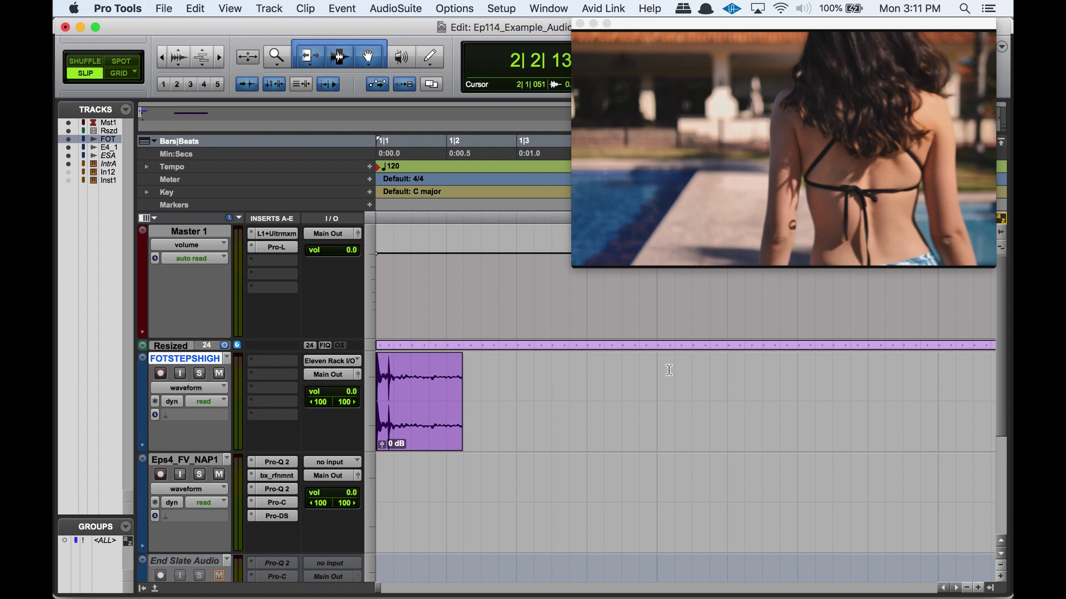
click(668, 370)
Copy the footstep clip to her next step and audition it against the video.
key(space)
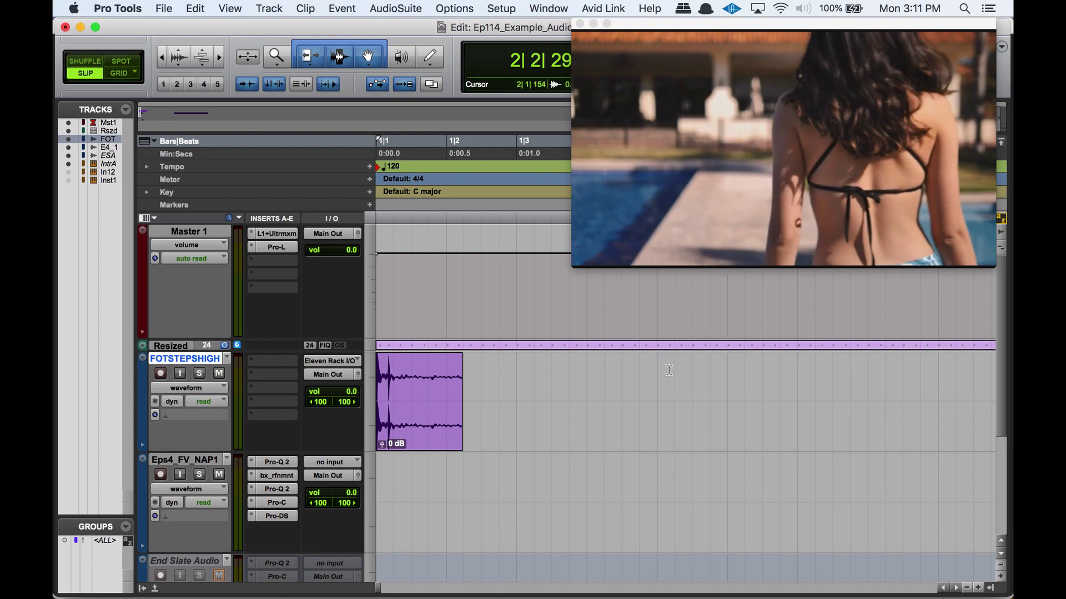
drag(418, 435, 773, 440)
click(677, 367)
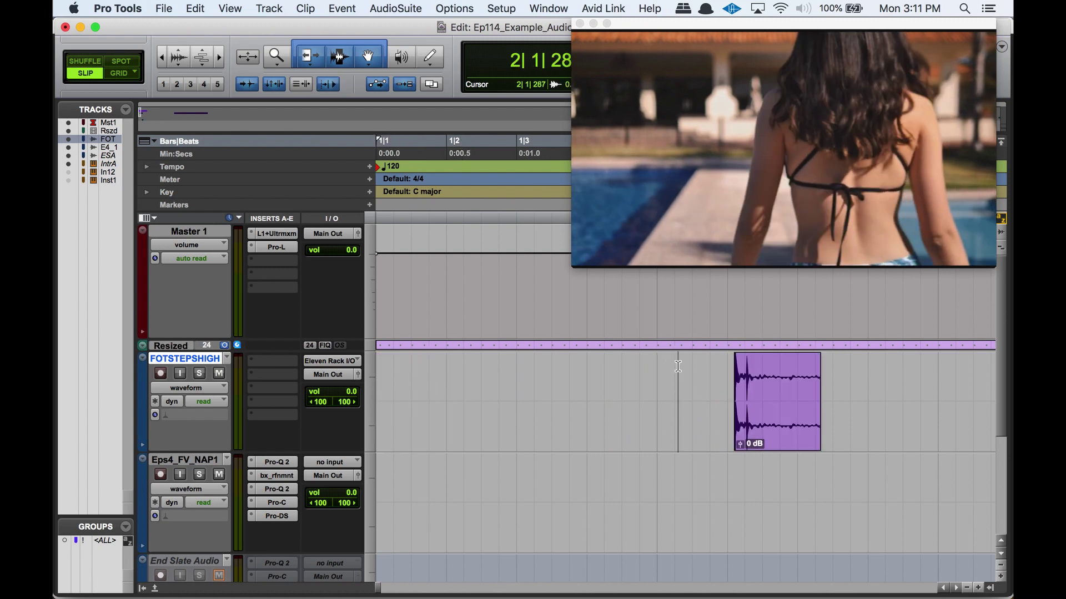
key(space)
key(space)
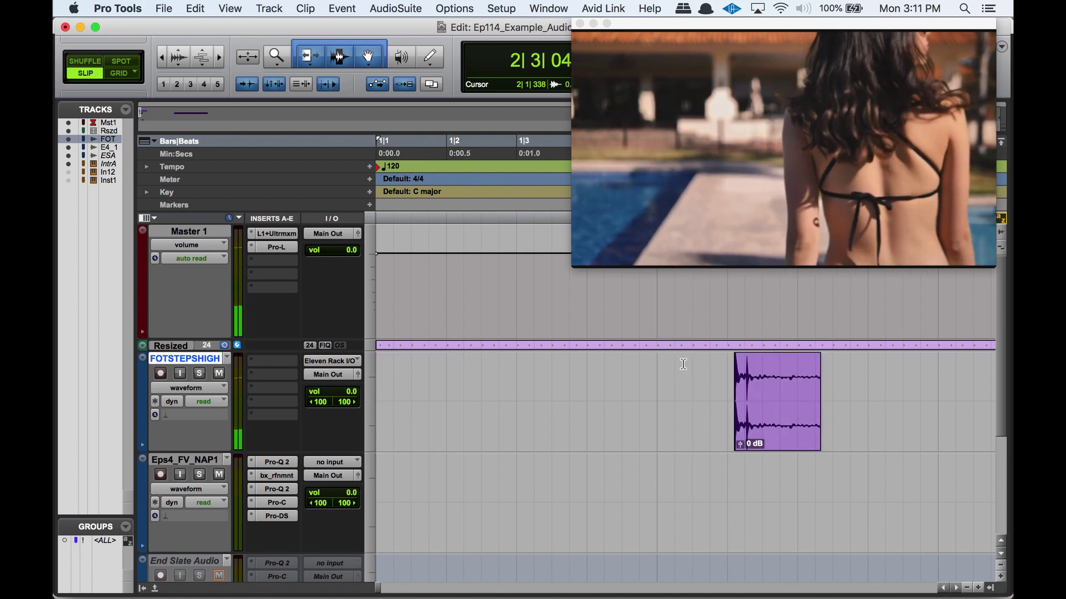
click(686, 373)
key(space)
key(space)
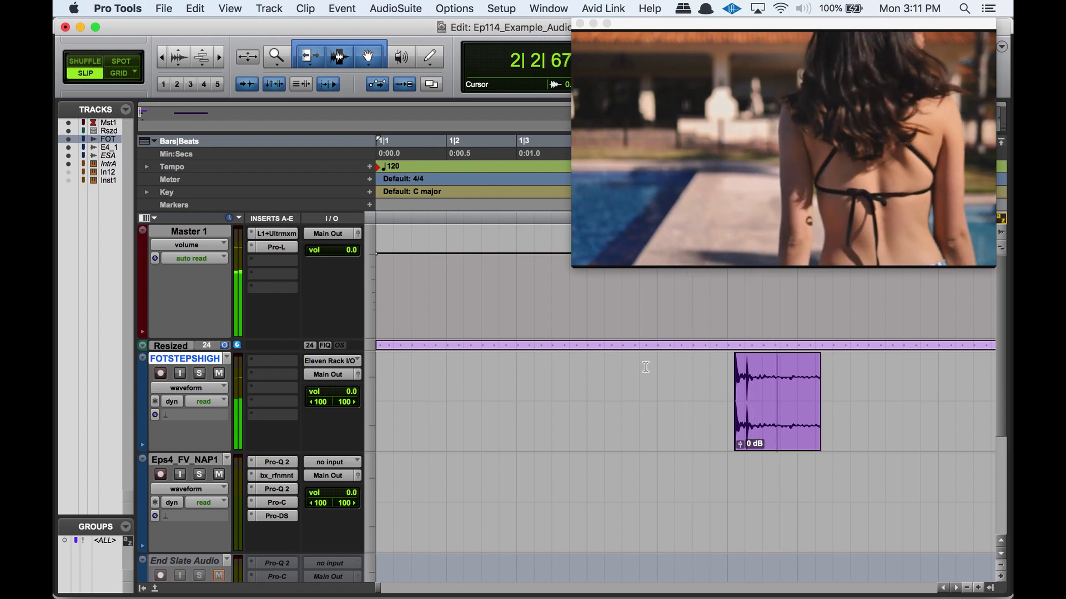
click(619, 367)
key(space)
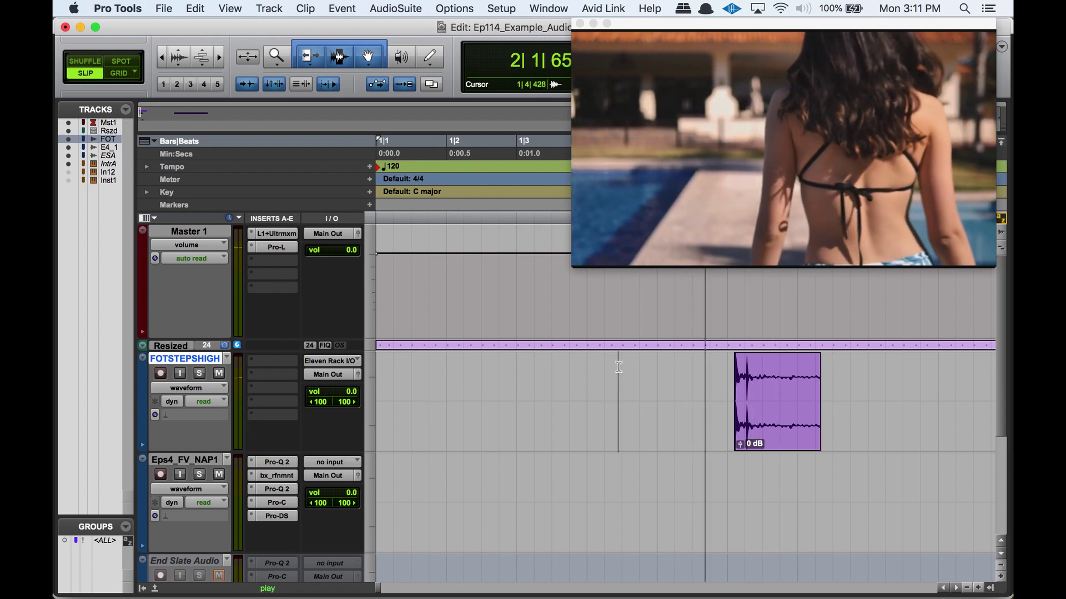
key(space)
click(667, 365)
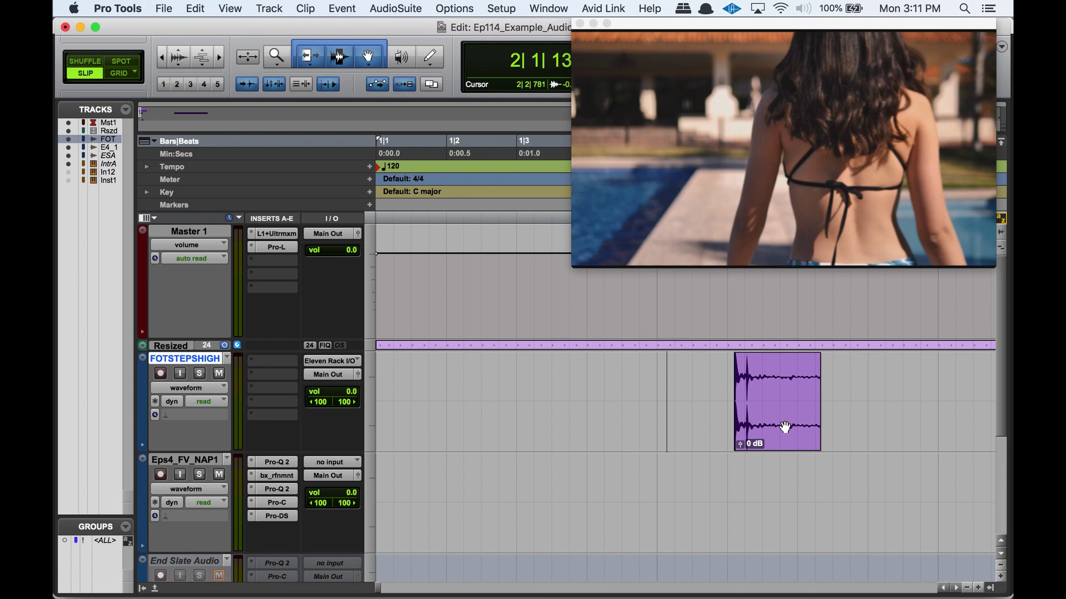
Shift the copied footstep clip earlier to about bar 2|1 and check its sync.
drag(785, 427, 736, 432)
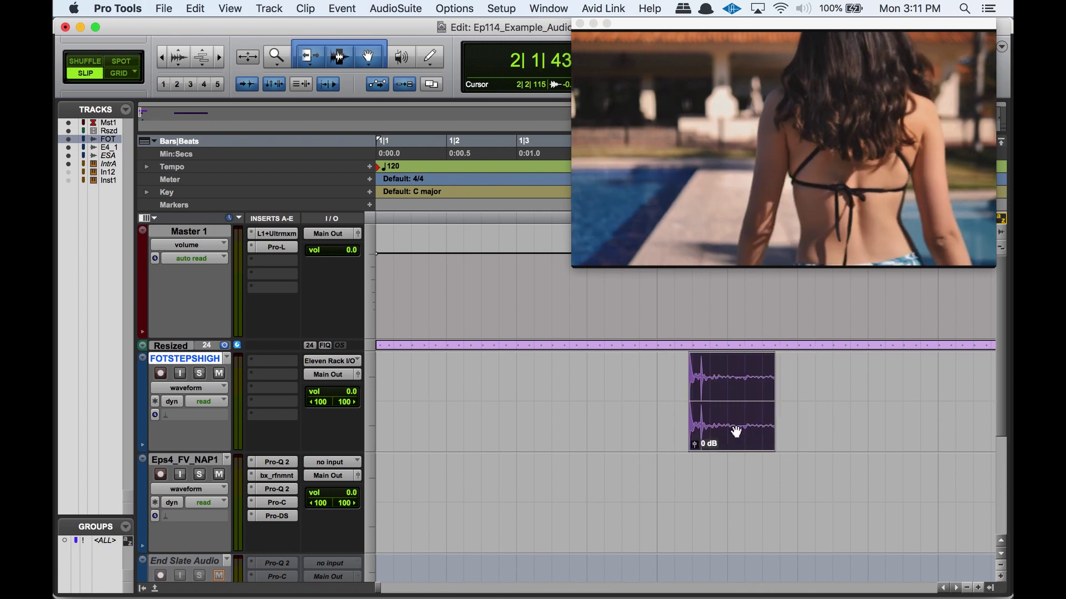
key(super+bracketright)
key(super+bracketright)
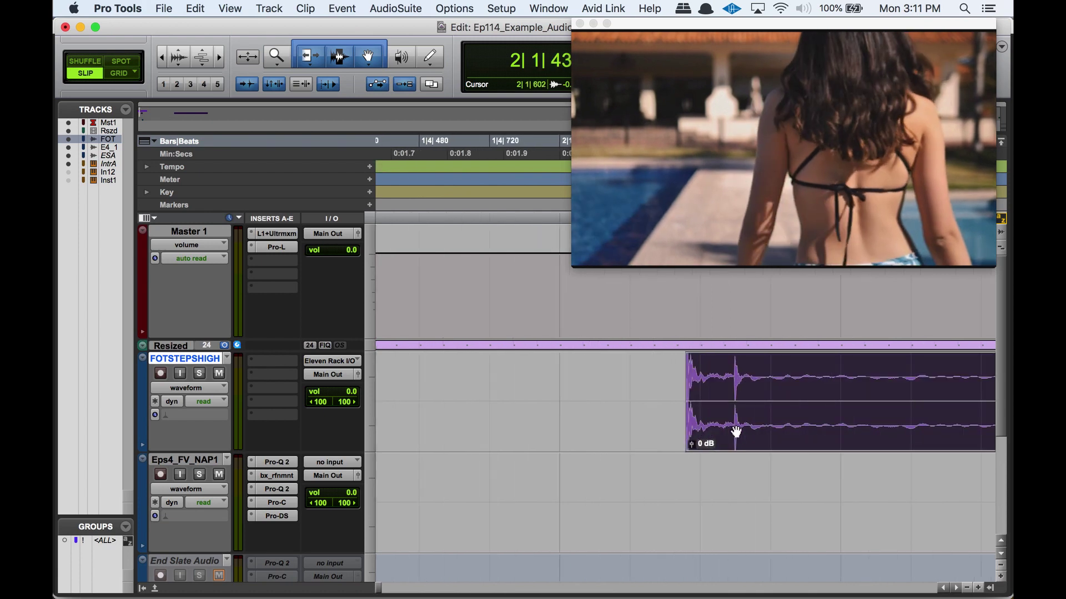
key(super+bracketleft)
key(super+bracketleft)
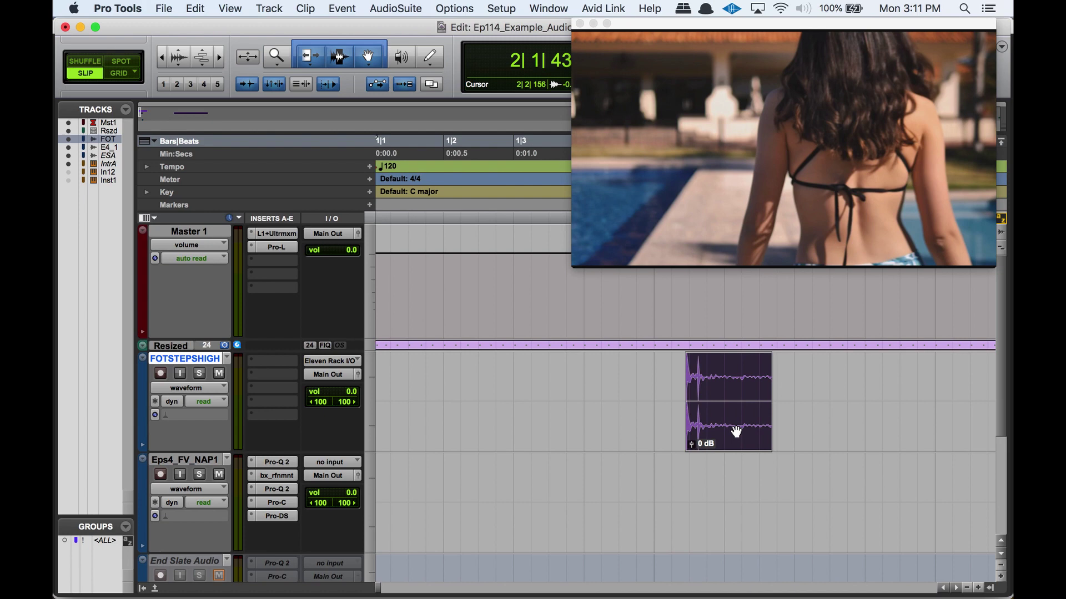
click(647, 372)
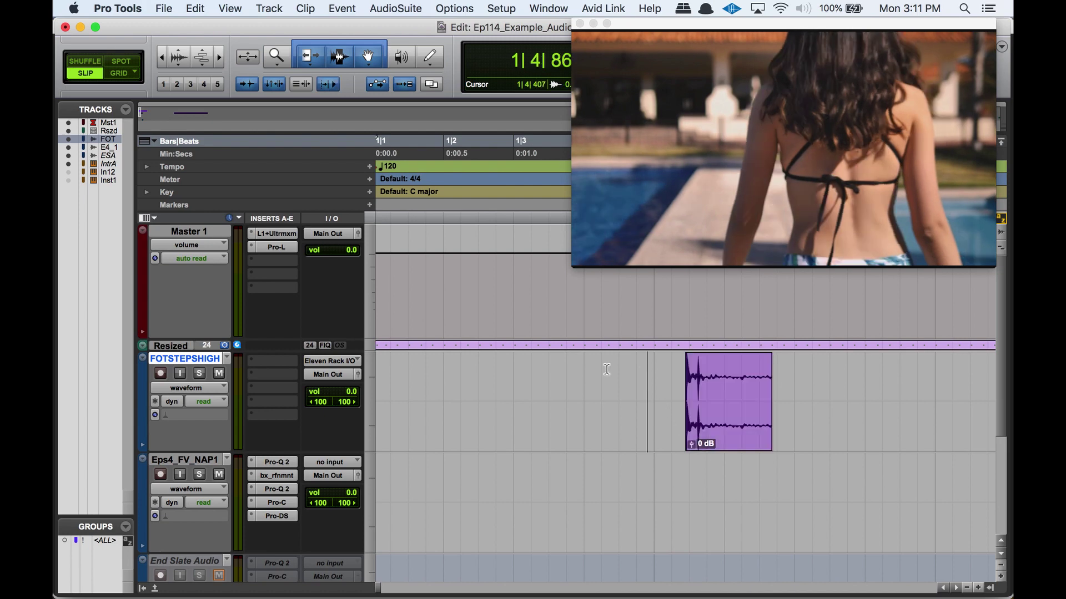
click(621, 369)
key(space)
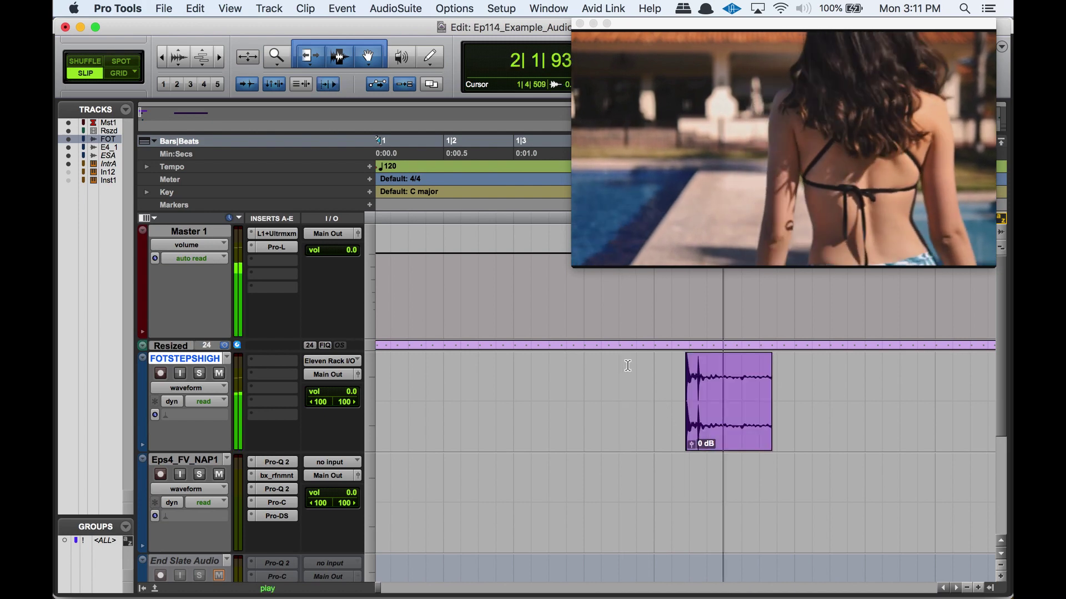
key(space)
click(670, 364)
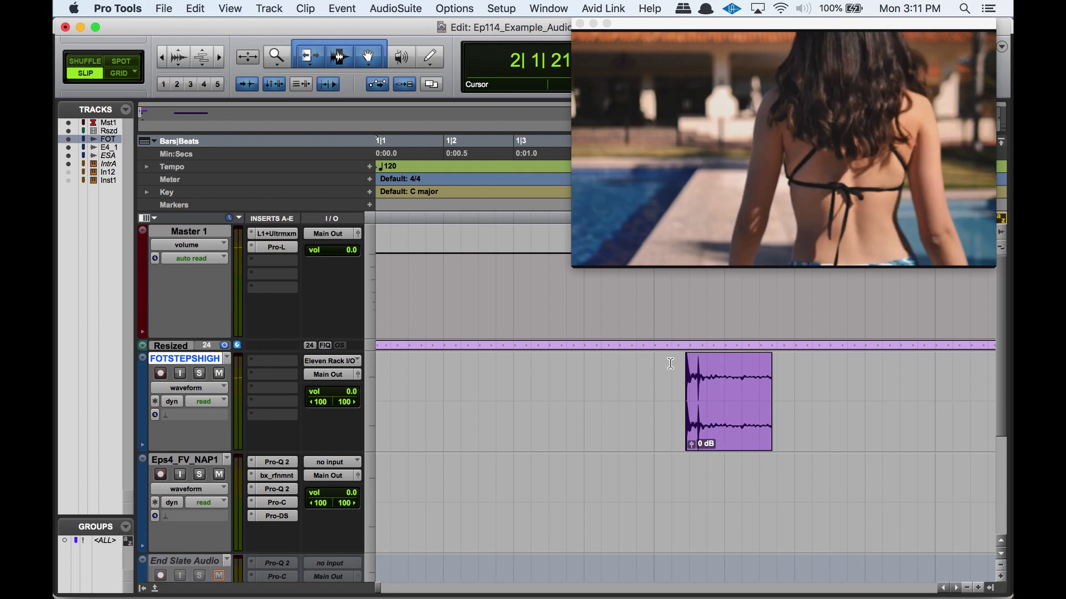
key(space)
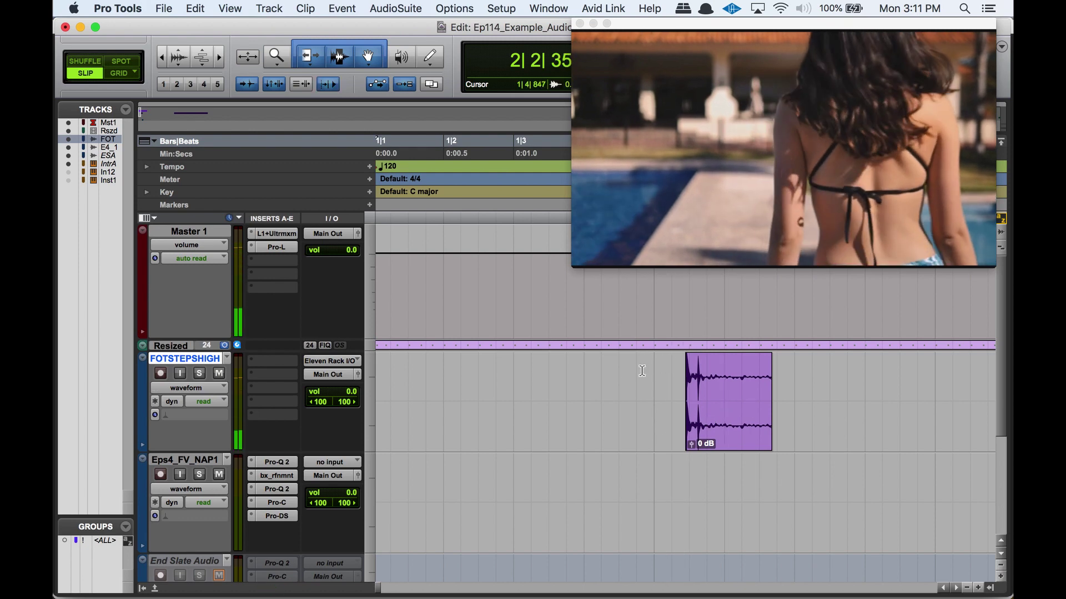
click(616, 377)
drag(892, 398, 661, 371)
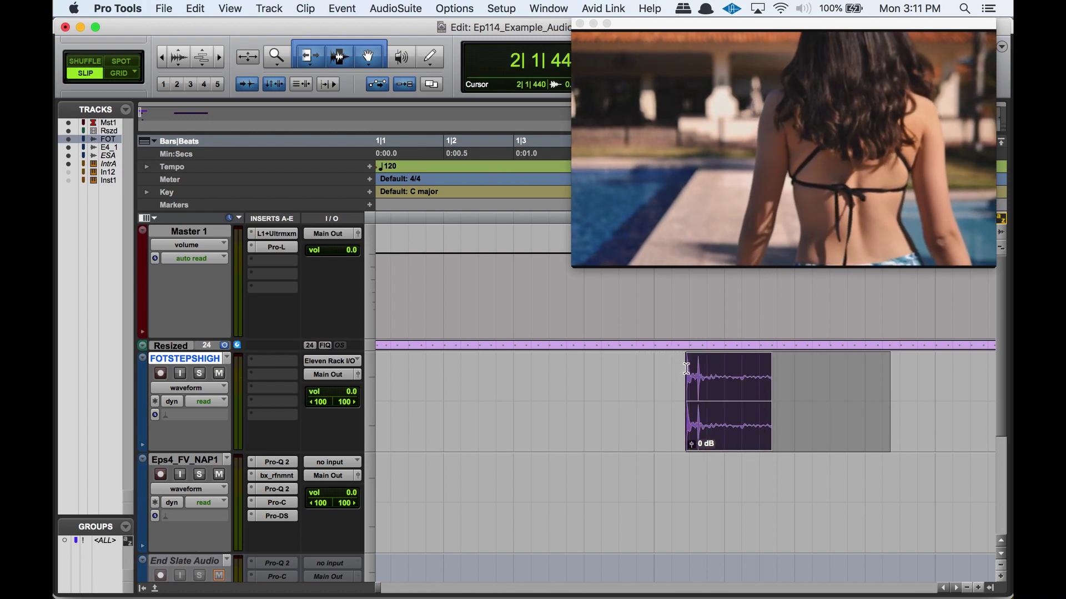
Adjust the time range's start, clear it, and slide the footstep clip slightly earlier.
drag(693, 368, 668, 379)
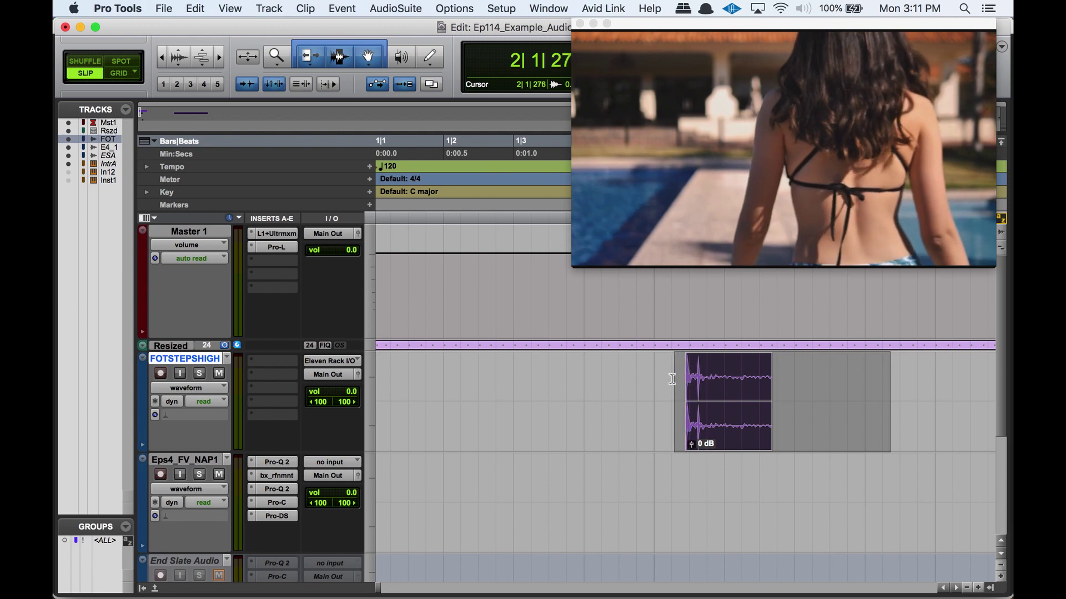
mouse_move(672, 379)
mouse_down()
mouse_move(581, 377)
mouse_move(661, 374)
mouse_up()
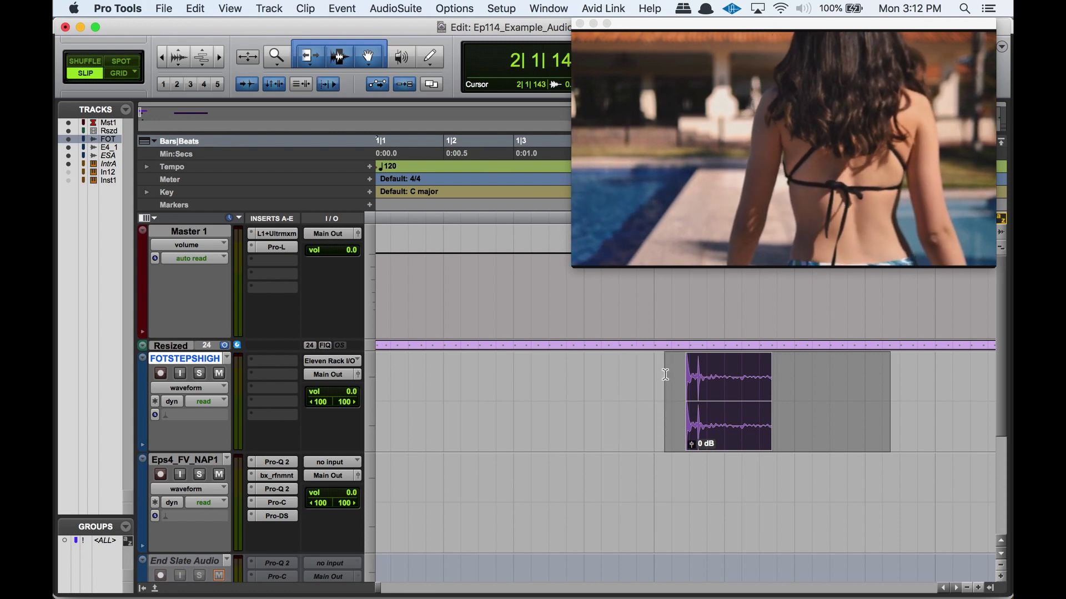
click(665, 374)
drag(708, 429, 684, 425)
Zoom in and select from the clip's second hit back before it to check sync.
key(super+bracketright)
key(super+bracketright)
key(super+bracketright)
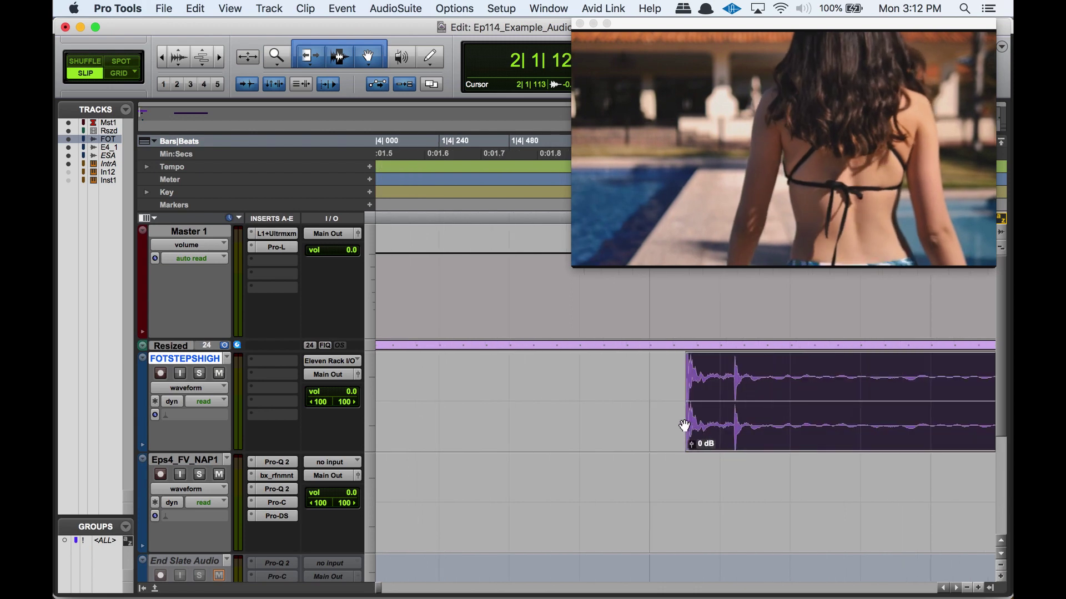
drag(497, 381, 618, 367)
click(916, 371)
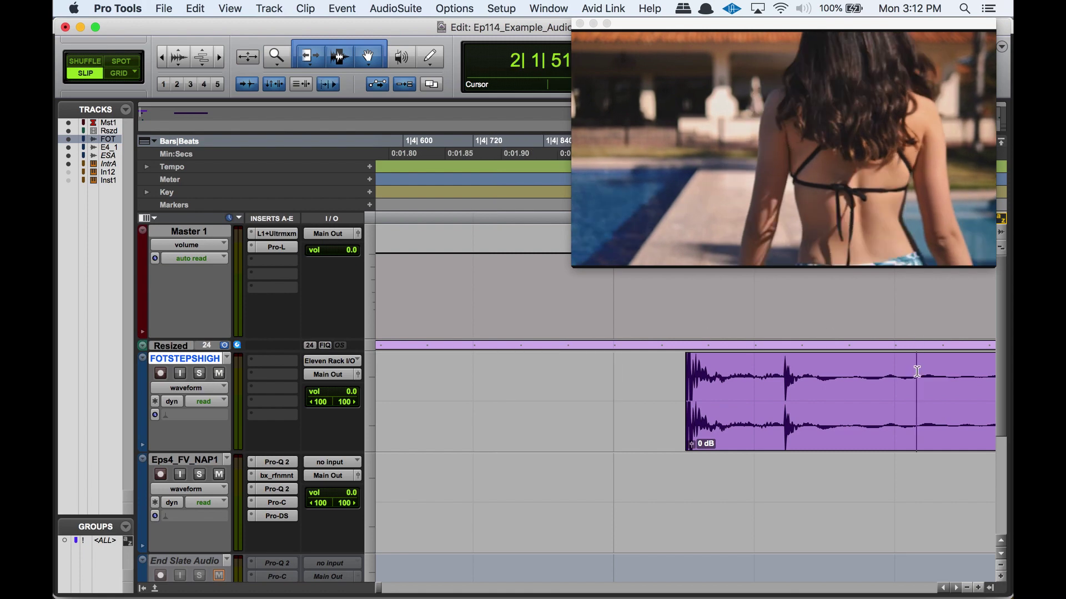
drag(948, 369, 674, 359)
click(608, 359)
key(space)
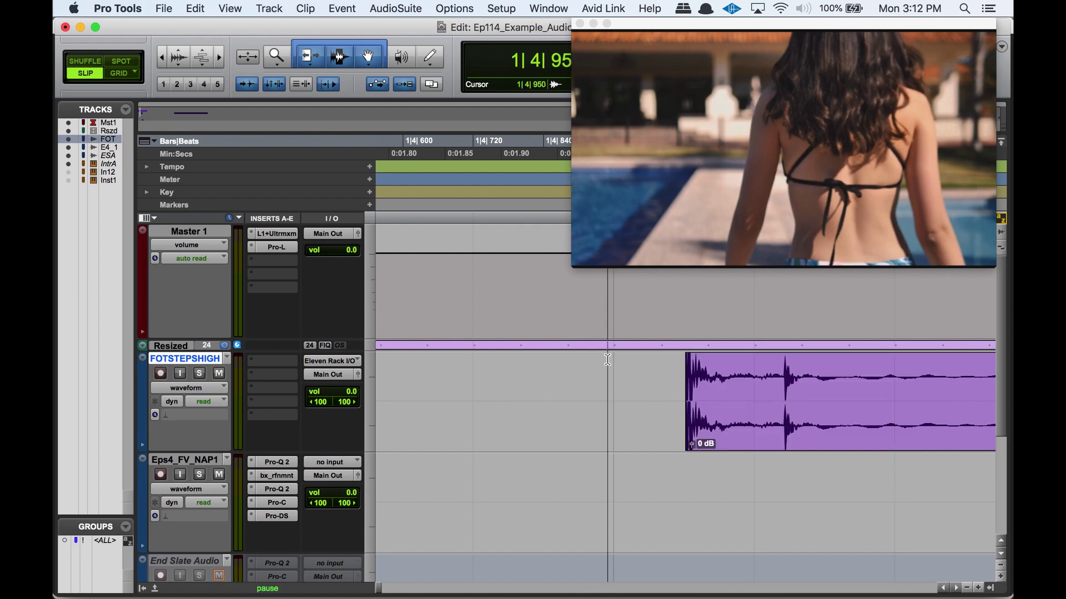
key(r)
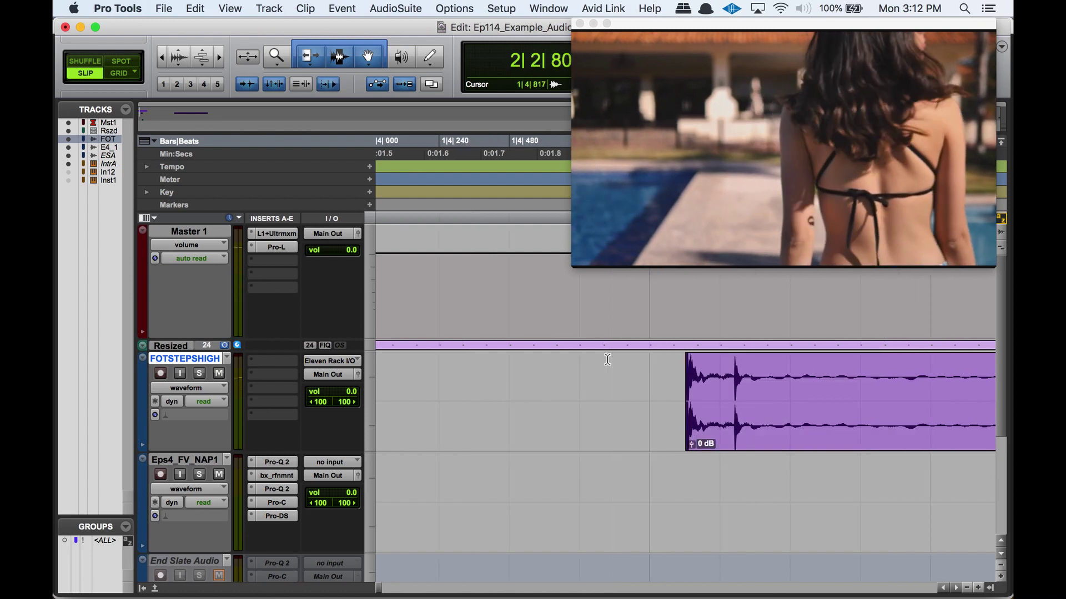
click(565, 359)
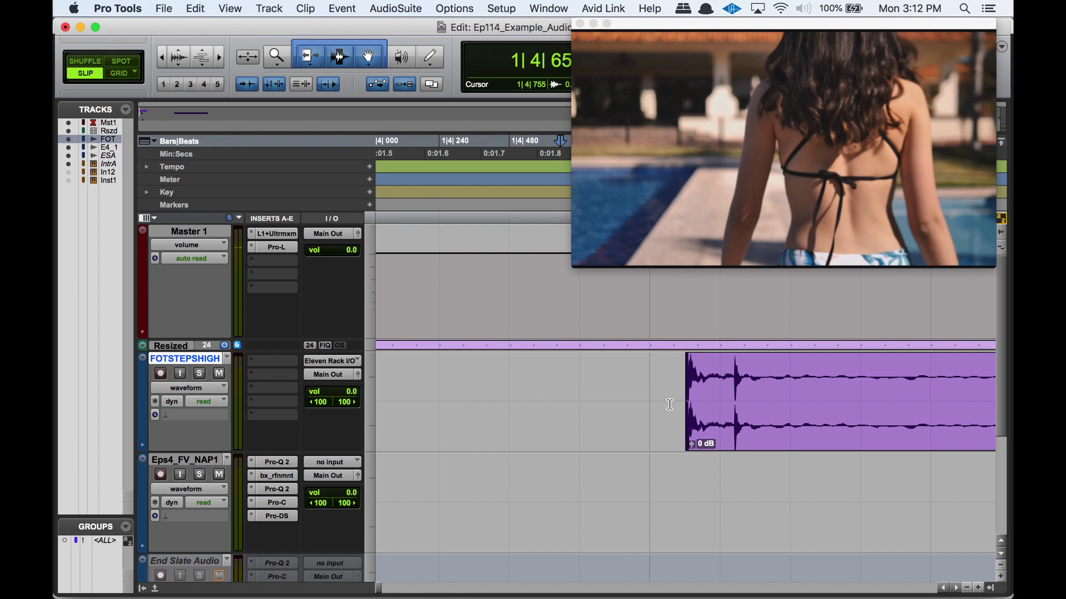
click(663, 376)
key(t)
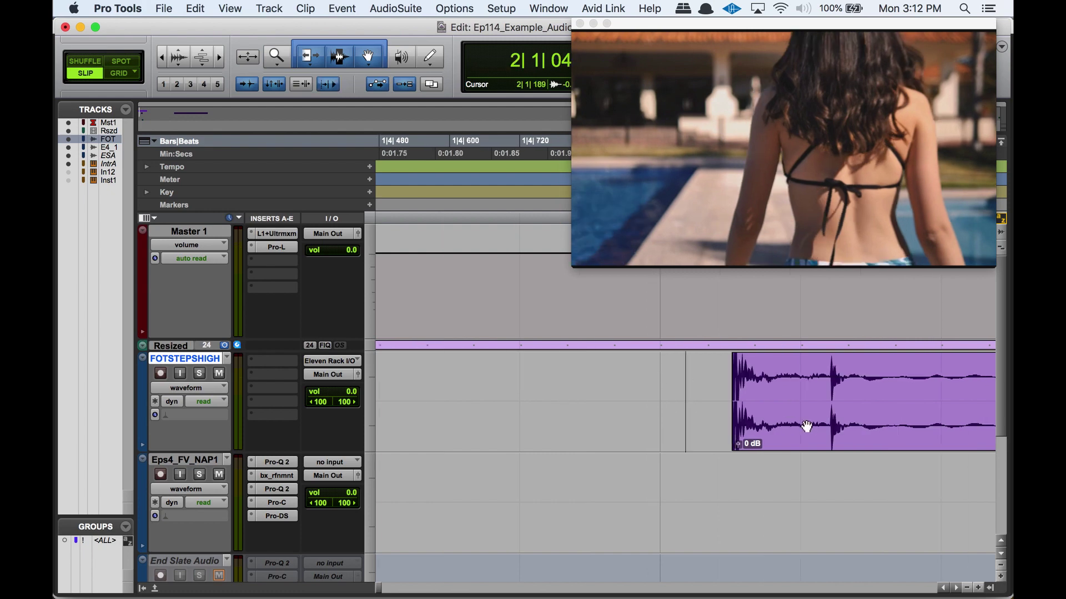
click(494, 377)
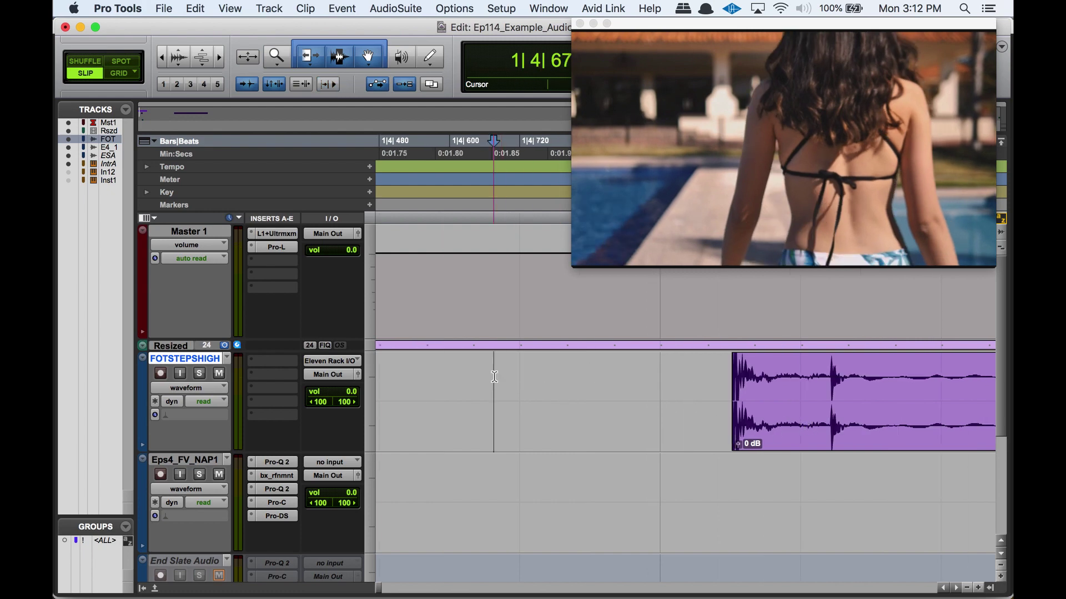
drag(494, 377, 919, 403)
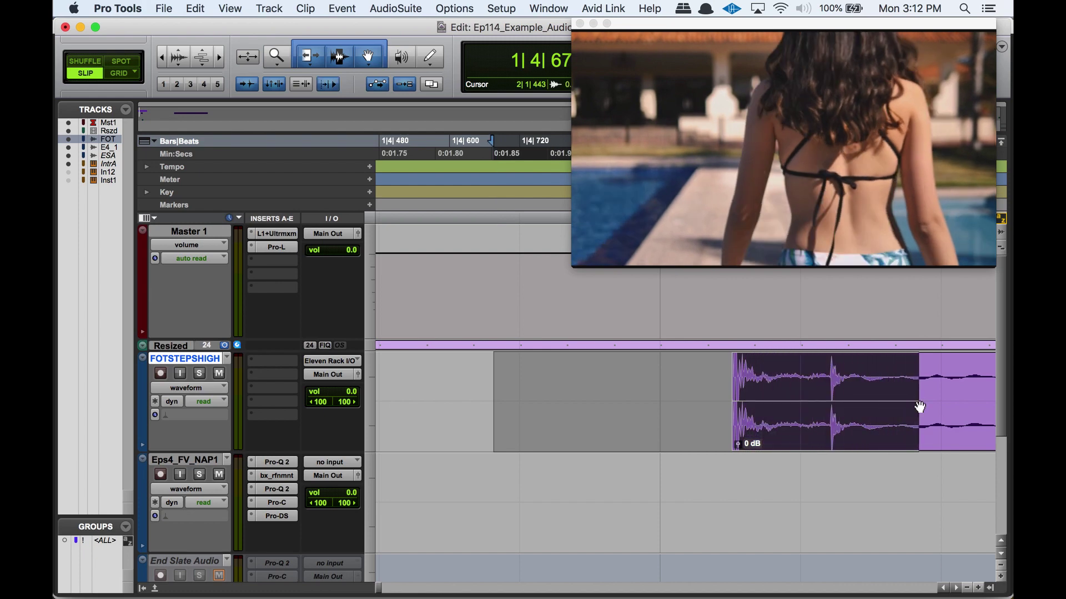
key(super+bracketleft)
key(super+bracketleft)
click(616, 397)
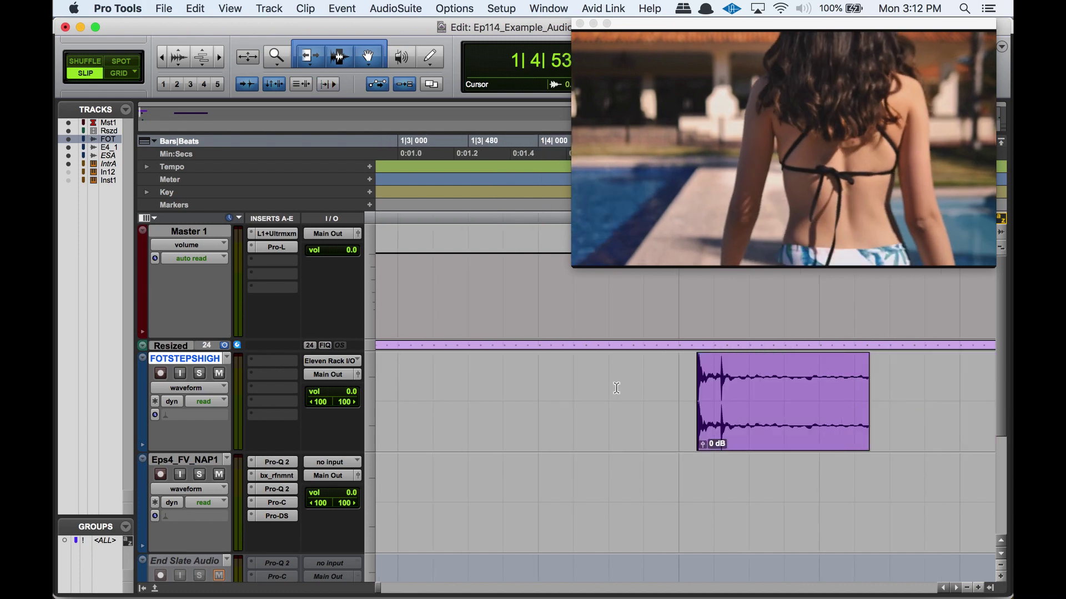
drag(616, 388, 649, 389)
click(650, 389)
drag(891, 390, 566, 381)
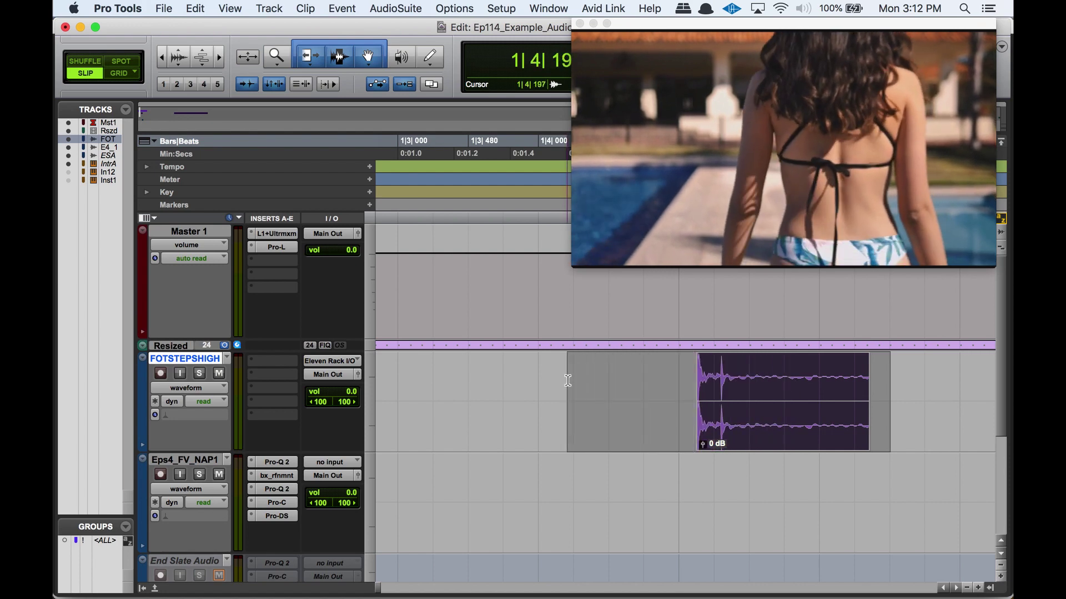
click(493, 381)
key(space)
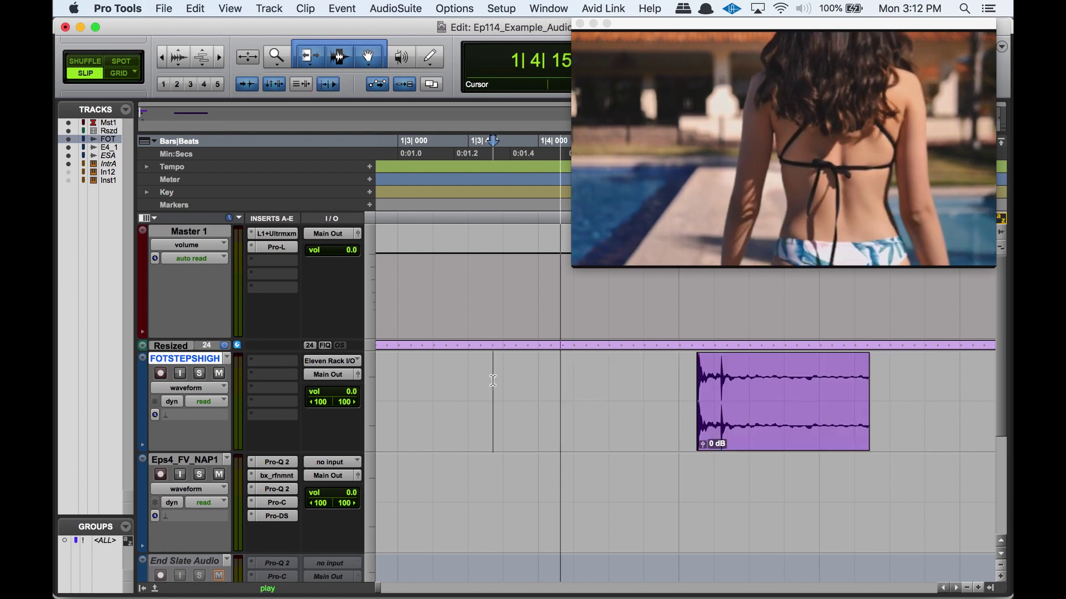
key(space)
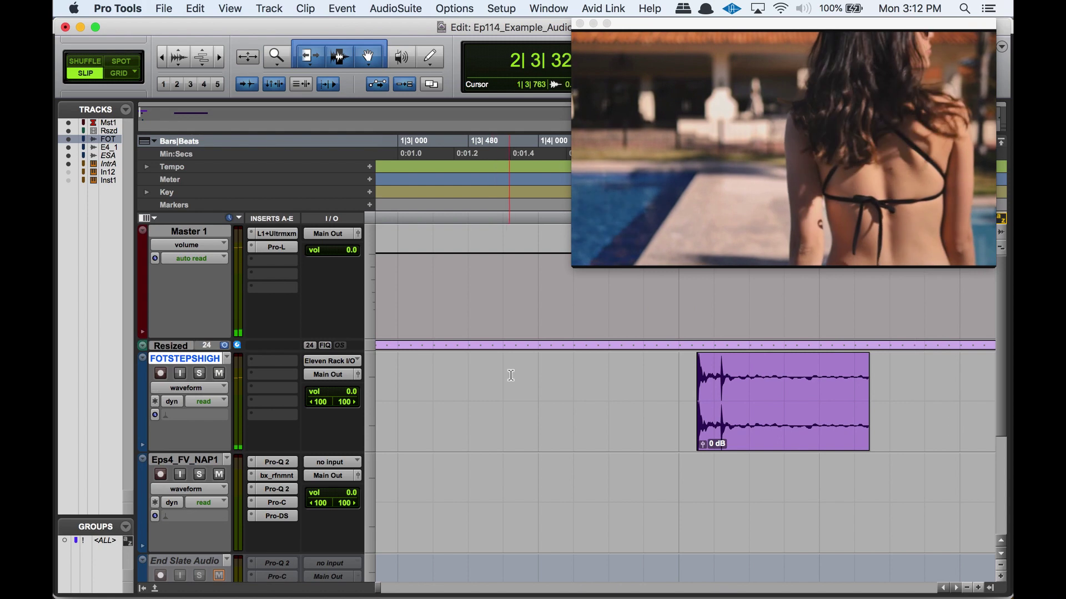
click(583, 379)
key(space)
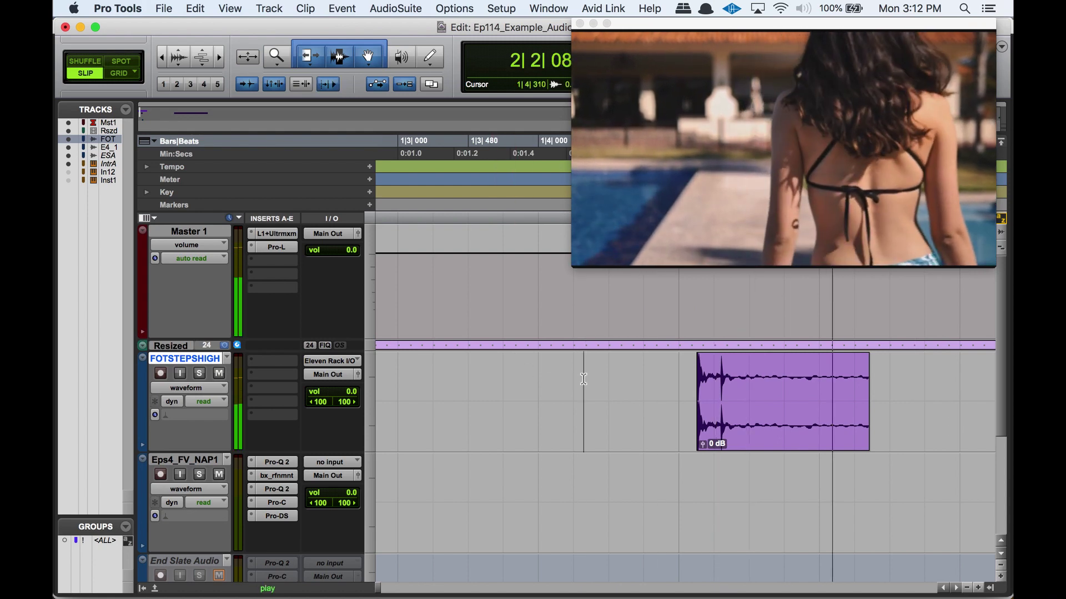
key(space)
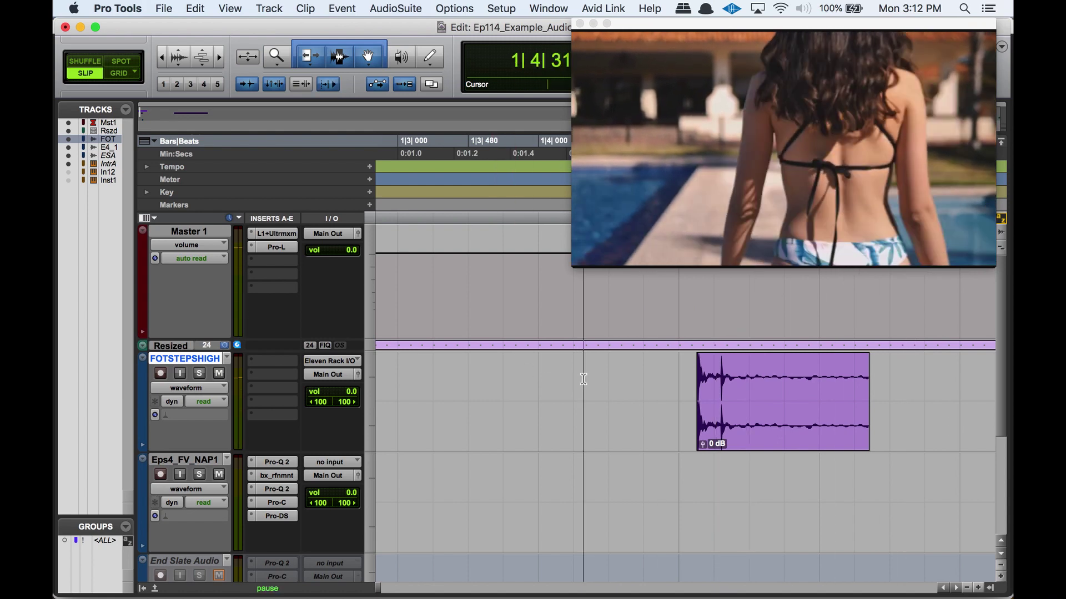
key(space)
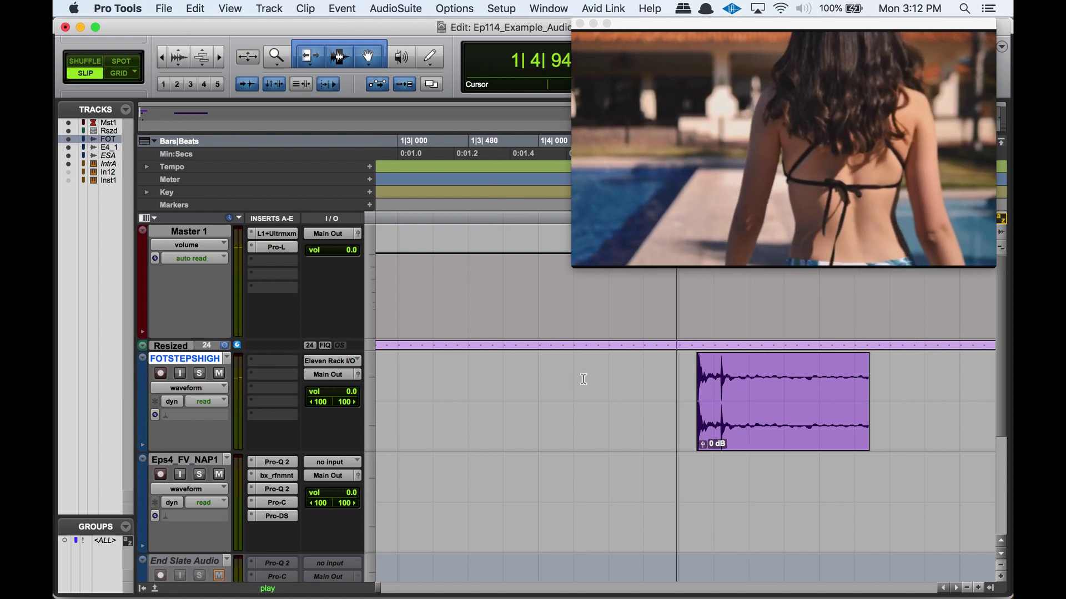
click(733, 437)
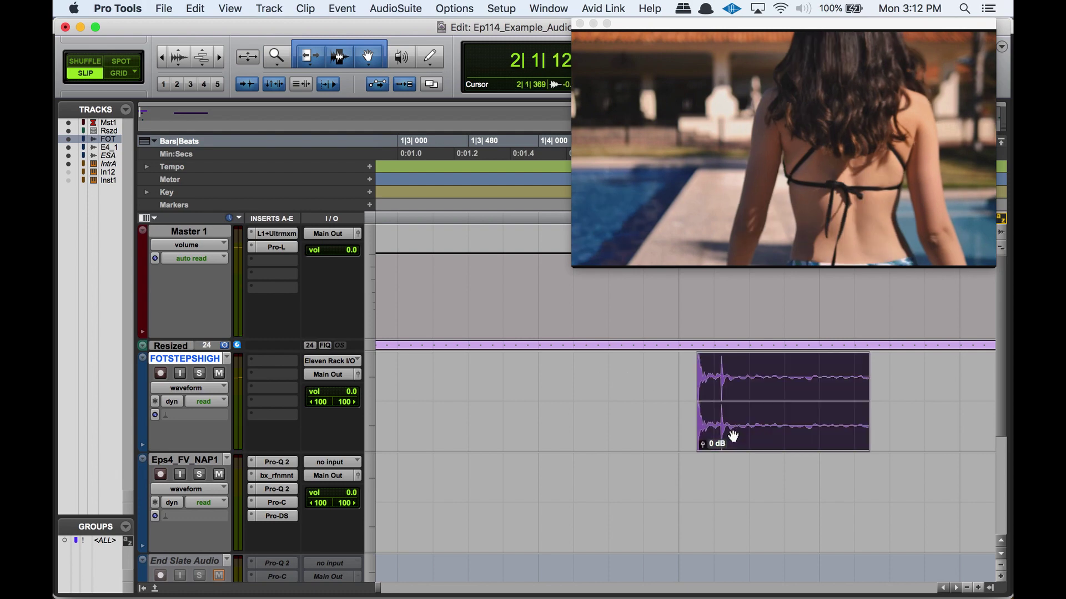
key(t)
key(t)
key(r)
key(r)
key(r)
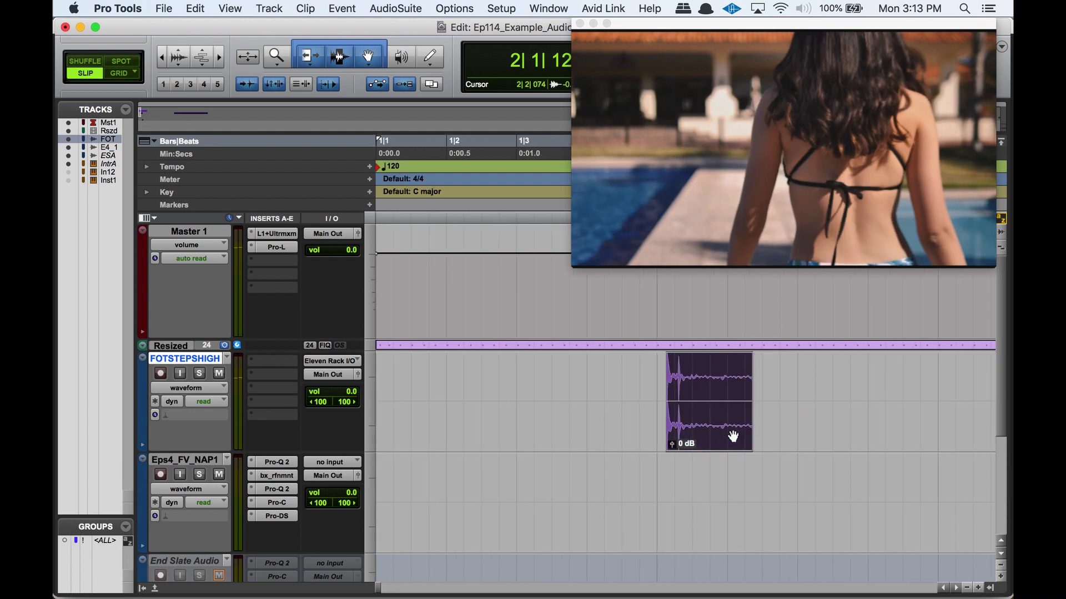
click(557, 365)
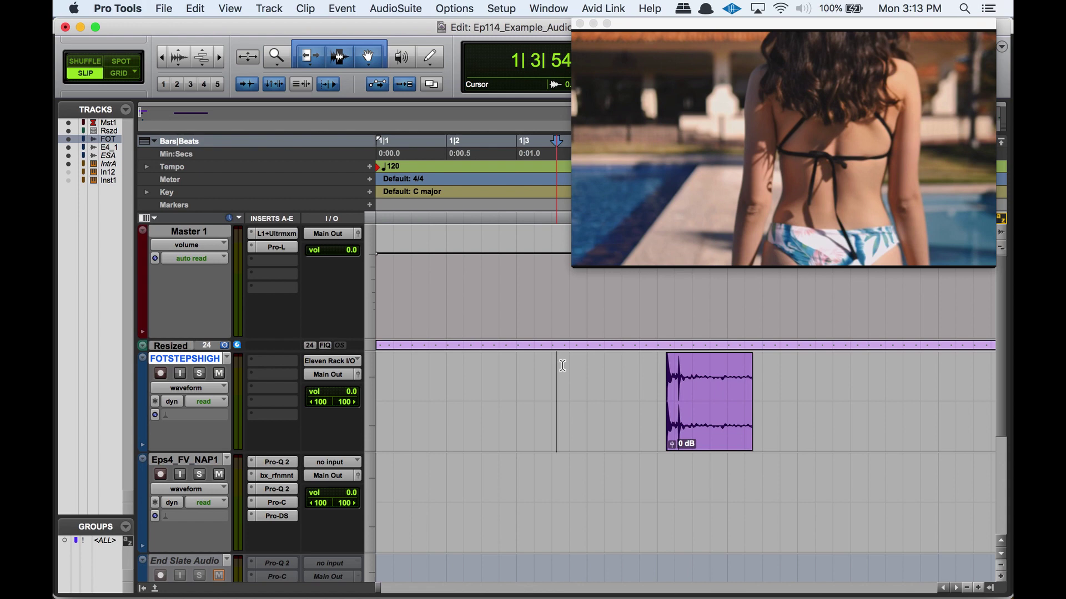
key(space)
key(space)
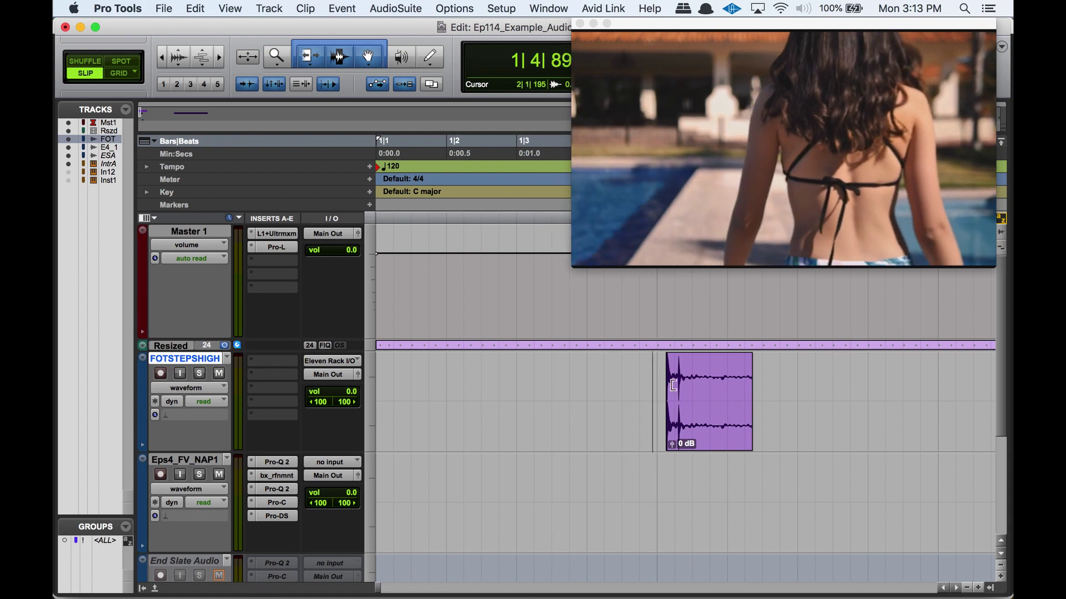
click(660, 377)
click(665, 377)
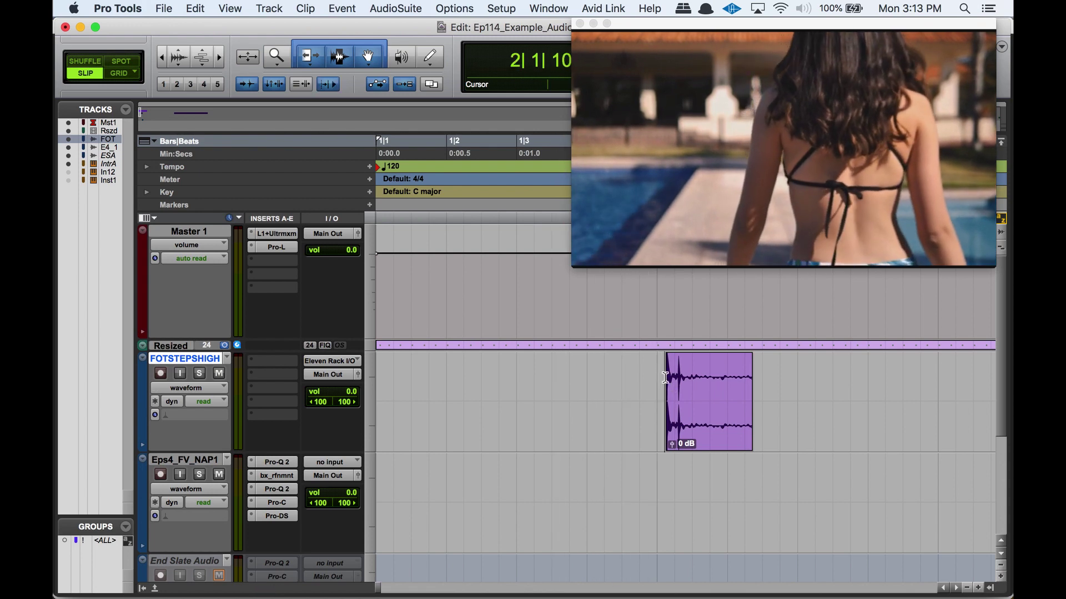
key(space)
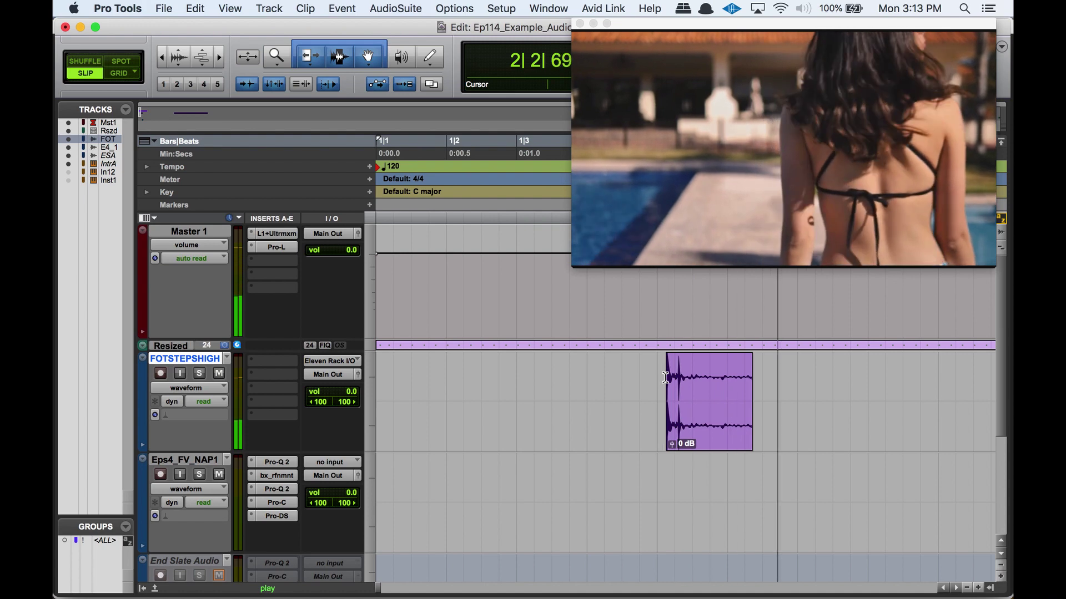
click(653, 381)
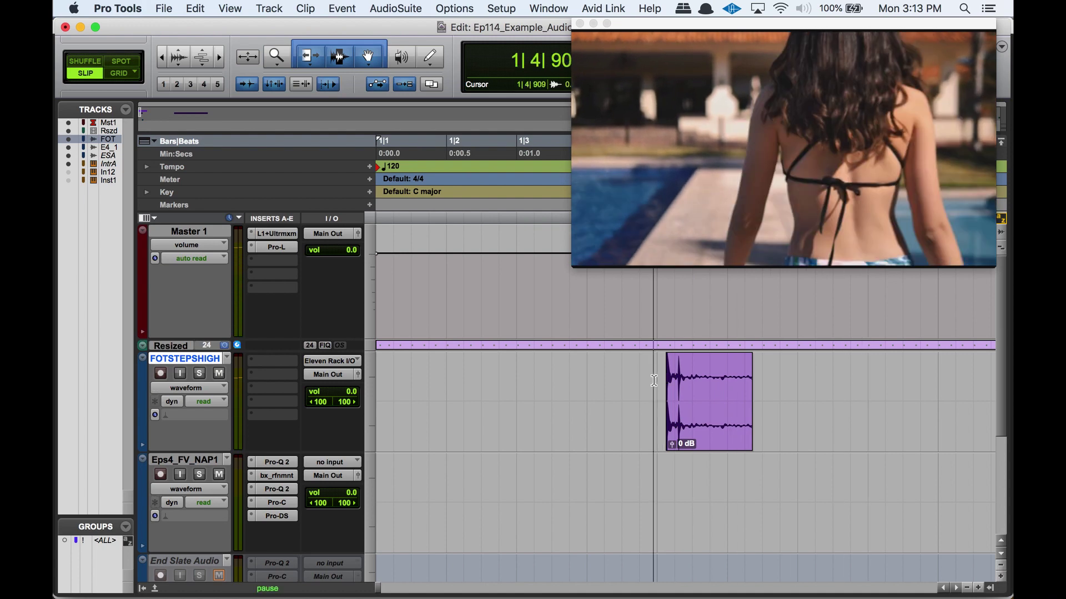
key(space)
click(697, 430)
key(super+bracketright)
key(super+bracketright)
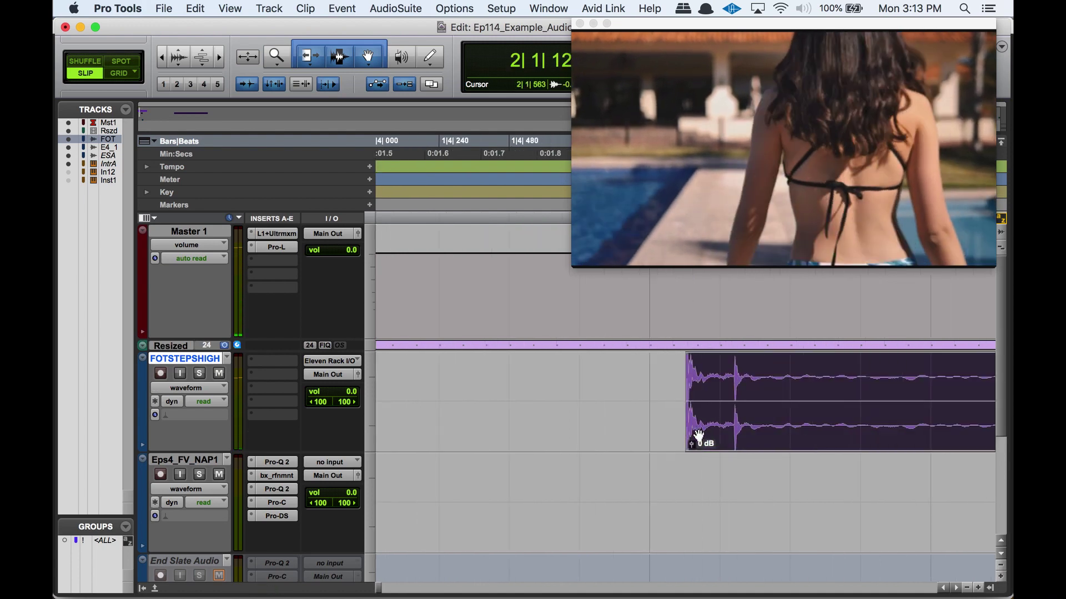
key(super+bracketright)
key(super+bracketright)
key(super+bracketright)
click(782, 366)
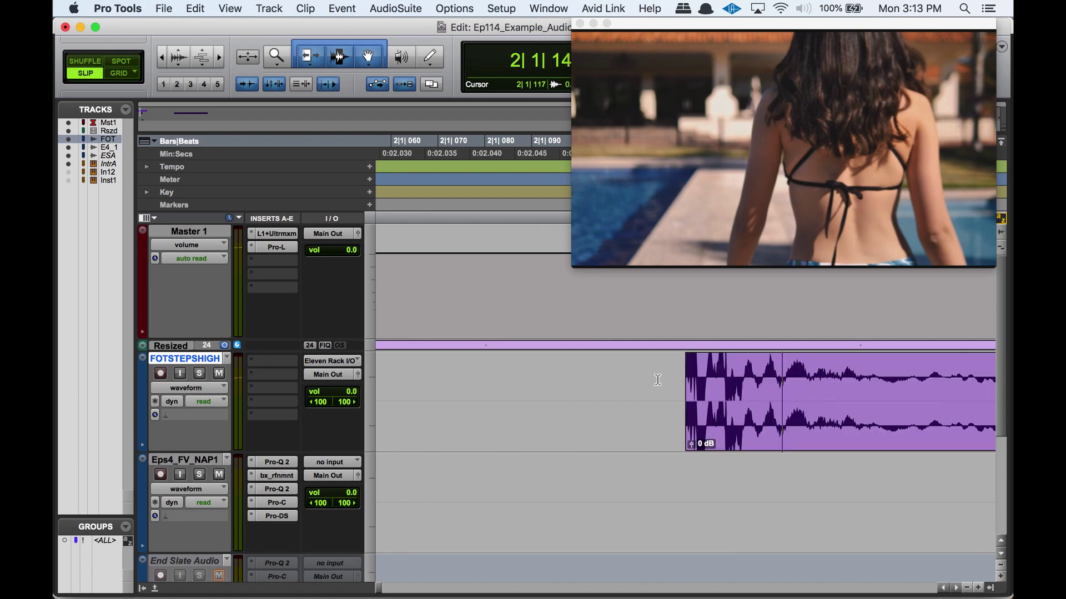
key(space)
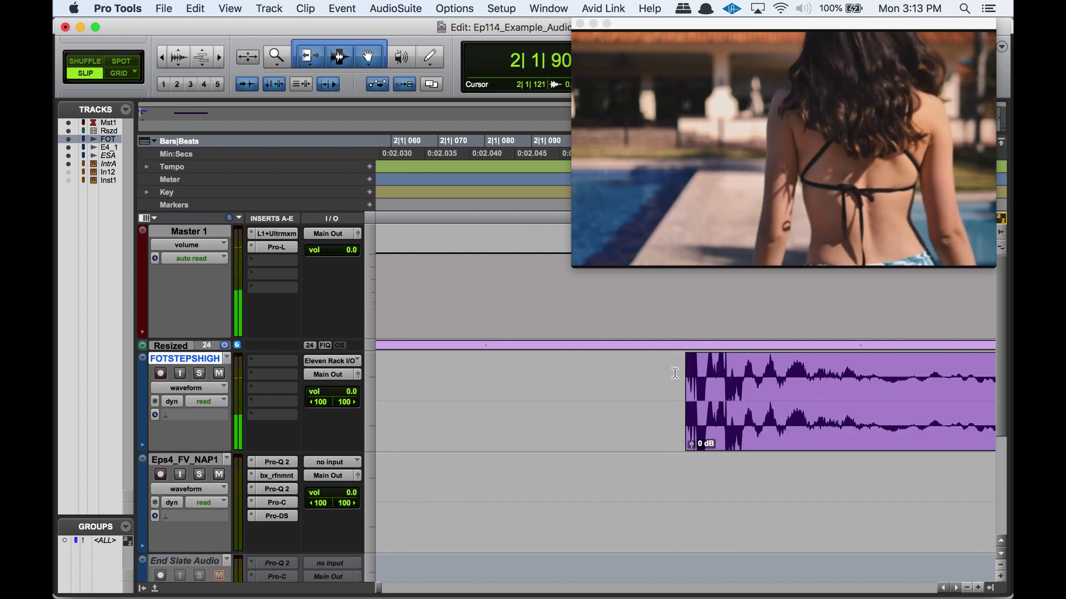
key(space)
click(654, 370)
key(space)
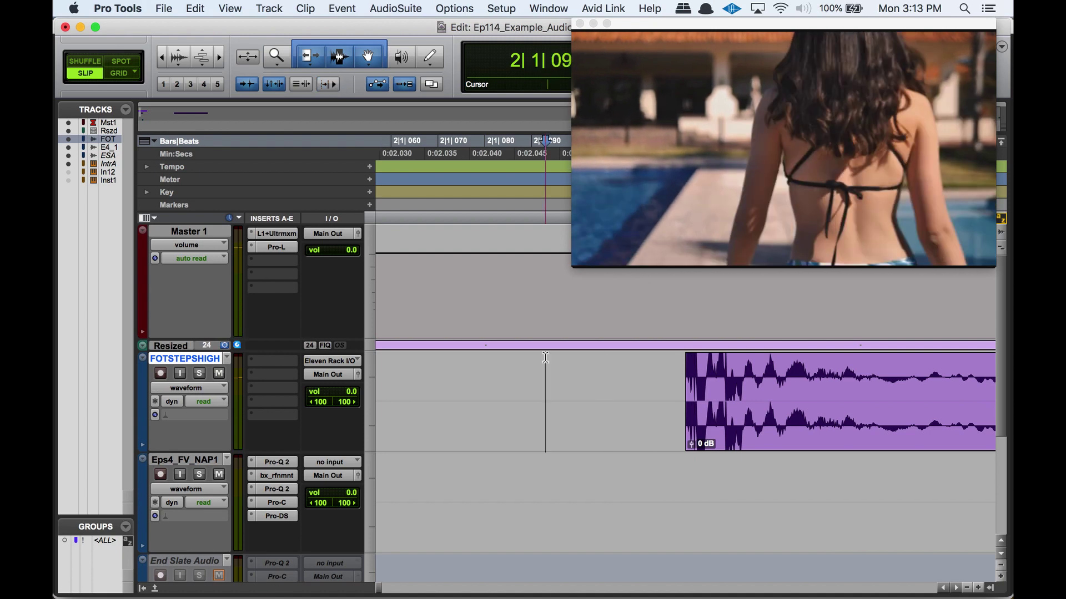
key(space)
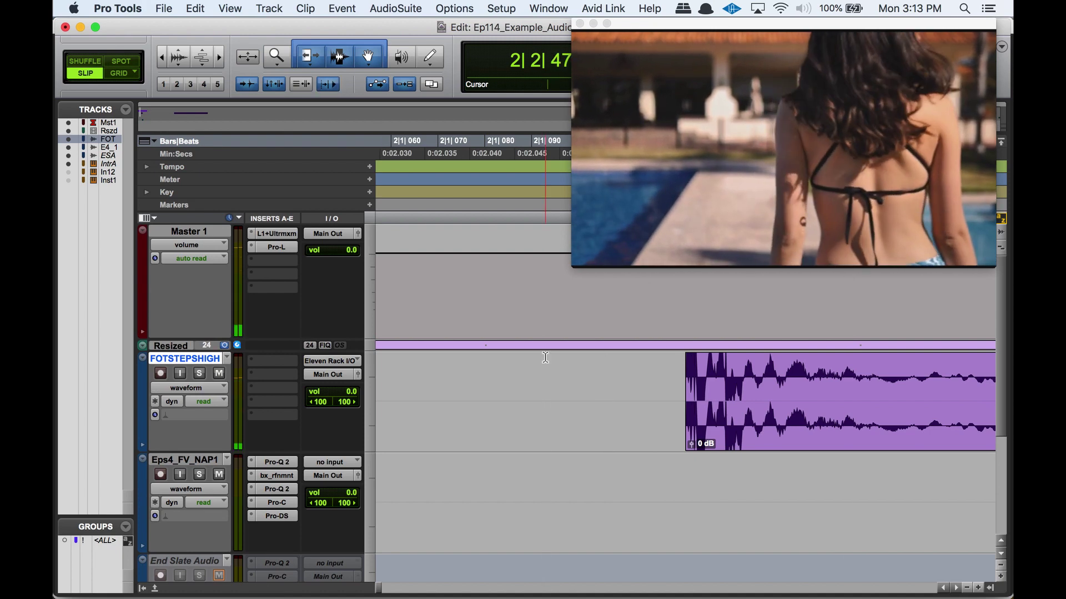
key(super+bracketleft)
key(super+bracketright)
key(super+bracketleft)
key(super+bracketright)
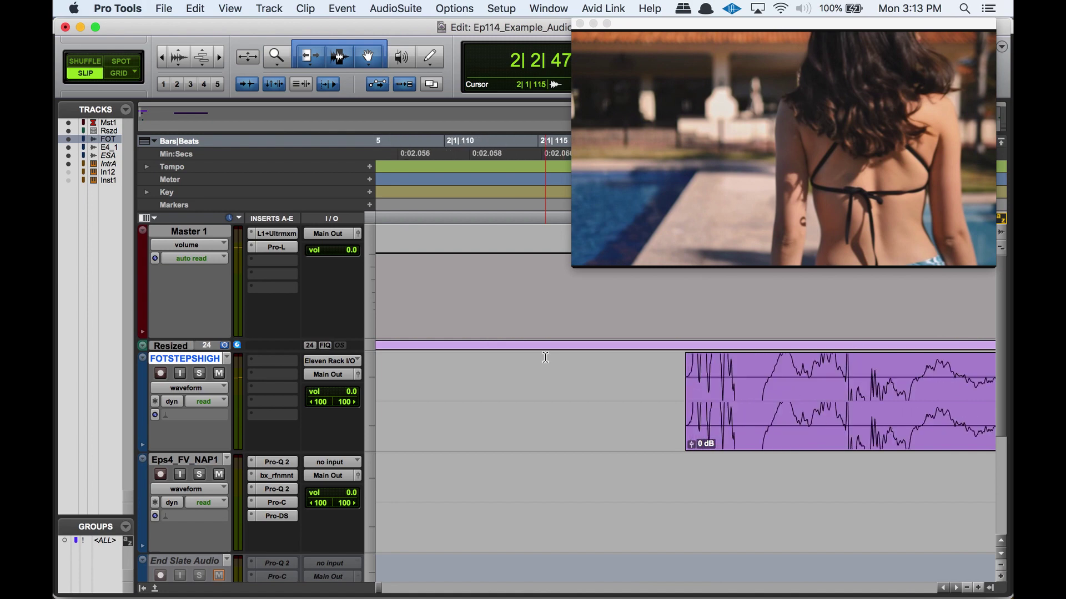
key(super+bracketleft)
key(super+bracketright)
key(super+bracketright)
key(super+bracketright)
click(605, 367)
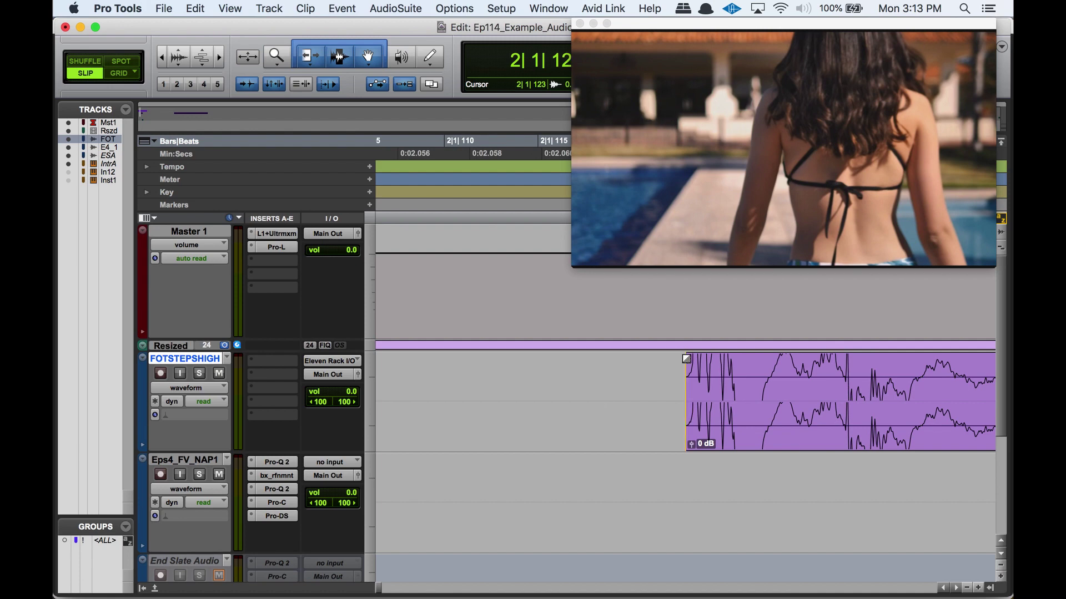
click(651, 370)
key(super+bracketright)
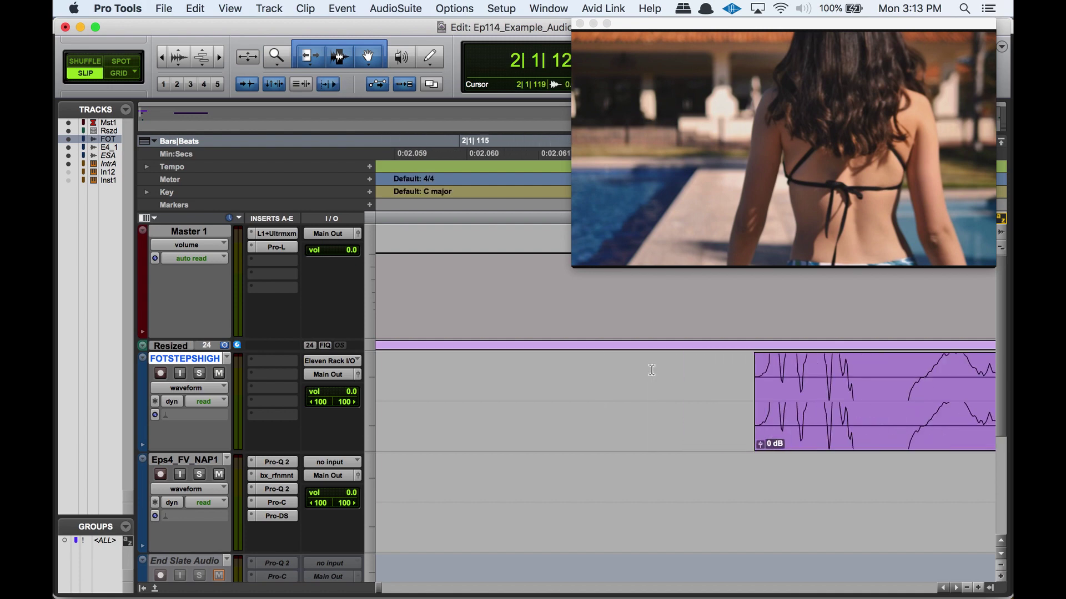
click(811, 449)
key(super+bracketright)
key(super+bracketright)
key(super+bracketleft)
key(super+bracketleft)
key(super+bracketleft)
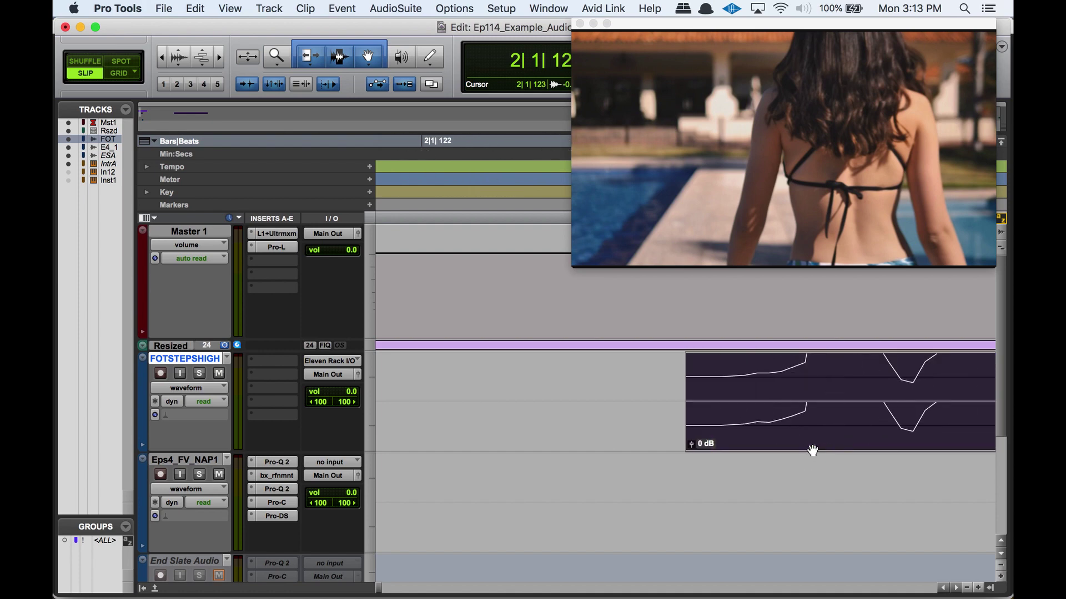
click(685, 360)
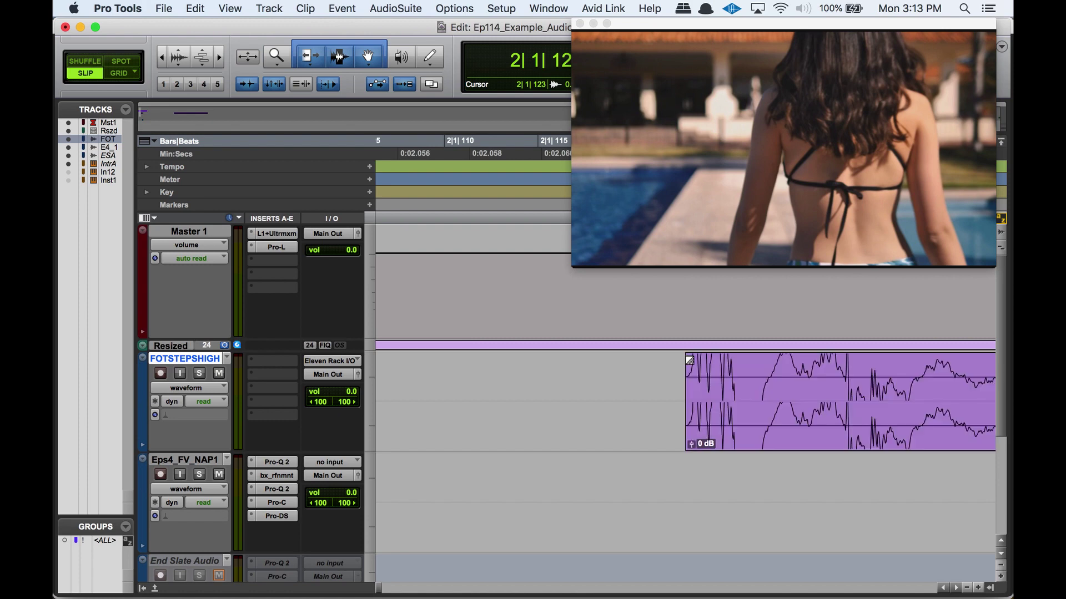
click(643, 379)
key(super+bracketleft)
key(super+bracketleft)
key(super+bracketleft)
key(super+bracketleft)
key(super+bracketleft)
key(super+bracketleft)
key(super+bracketleft)
key(super+bracketleft)
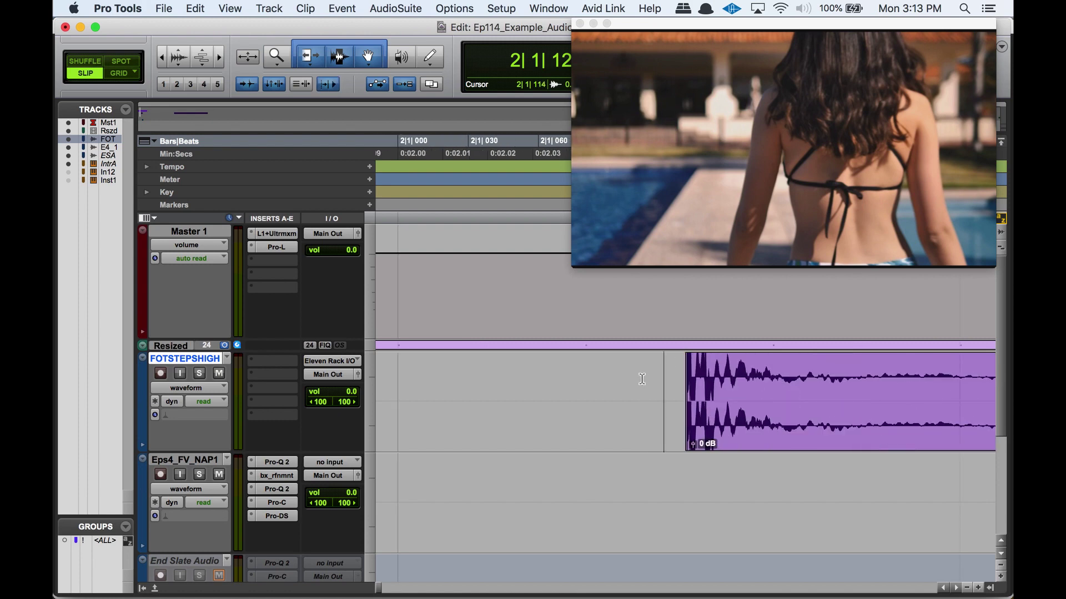
click(774, 366)
Select the footstep clip's tail for fading and set play points before and inside it.
drag(753, 360, 677, 356)
click(635, 378)
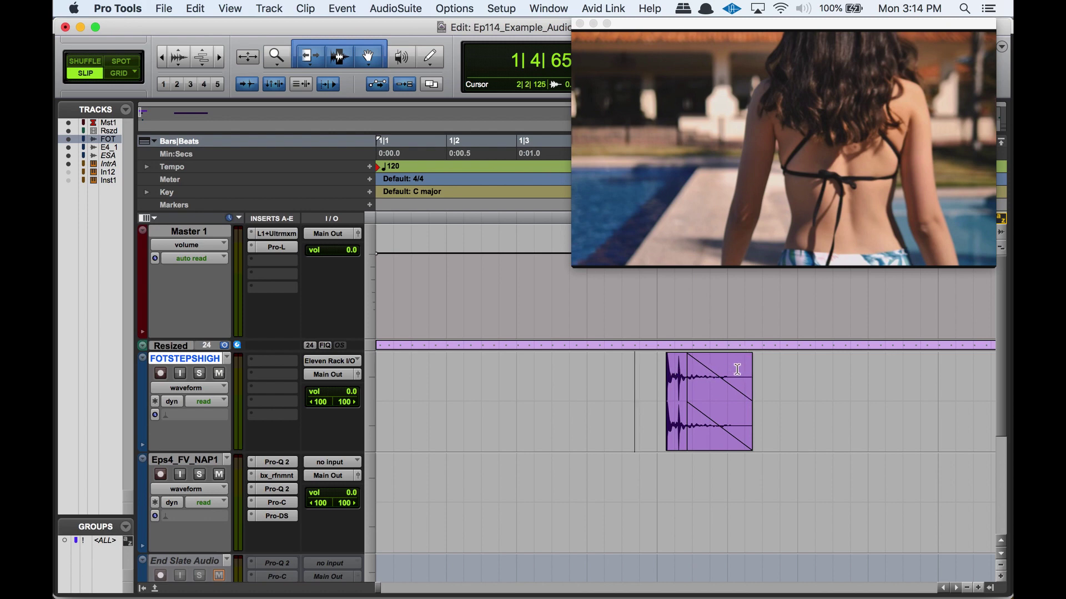
click(792, 388)
click(651, 377)
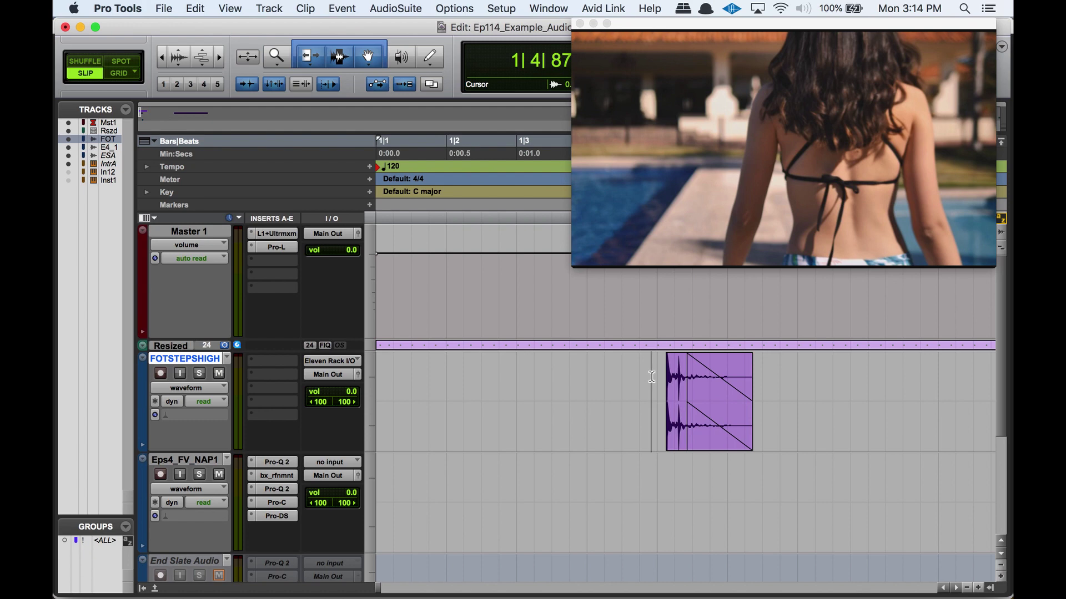
key(super+bracketleft)
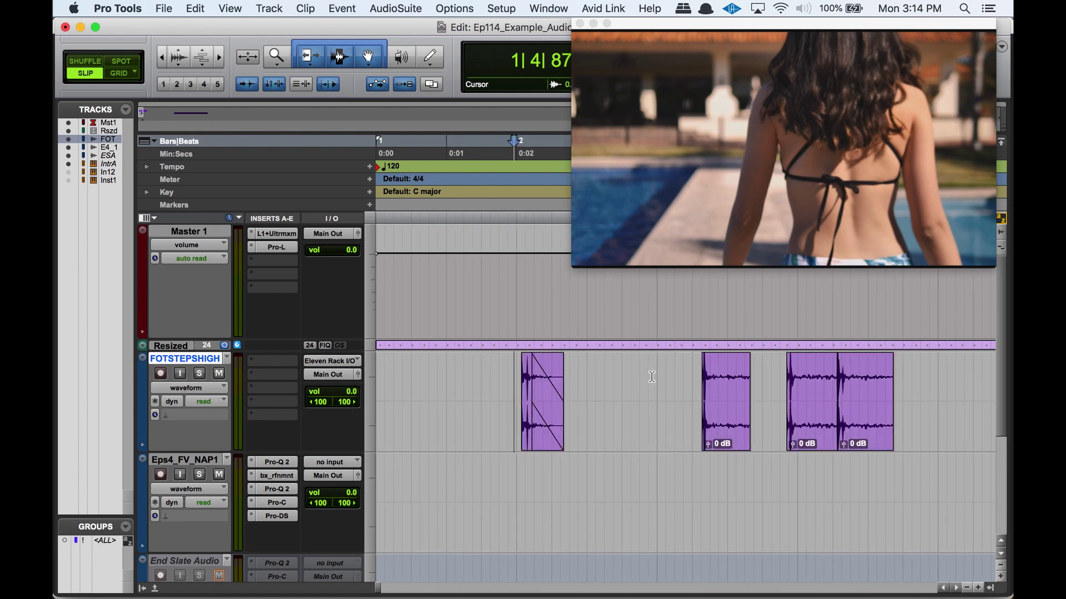
key(super+bracketright)
key(super+bracketright)
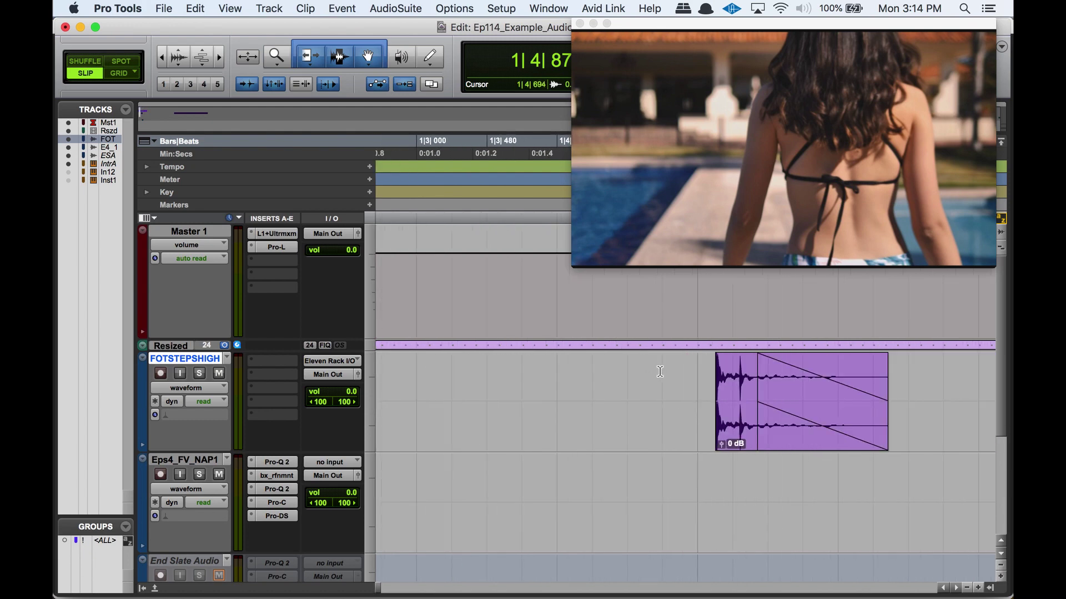
click(659, 373)
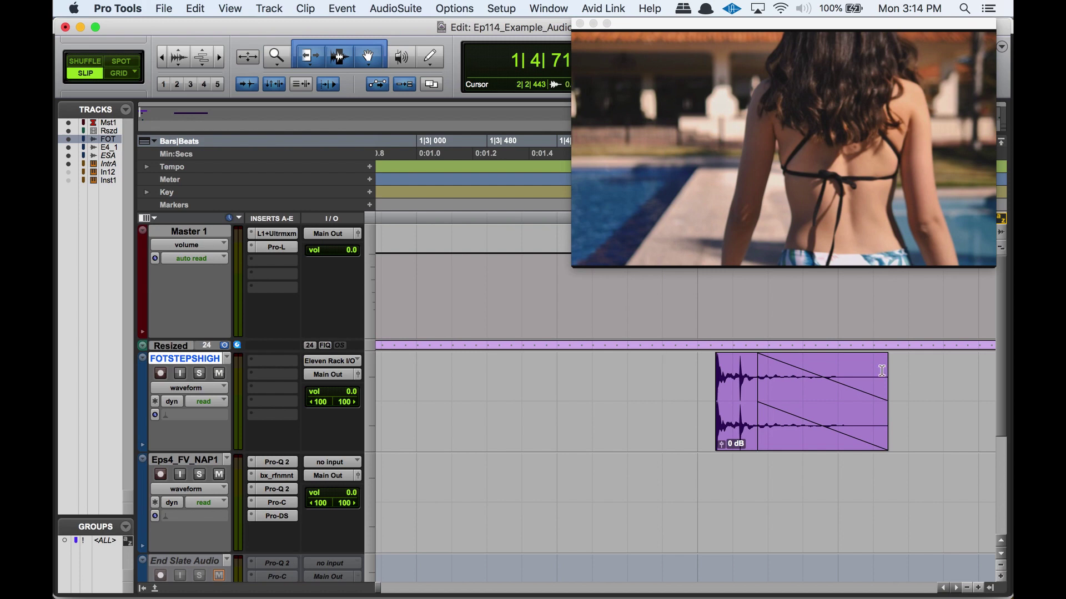
click(551, 380)
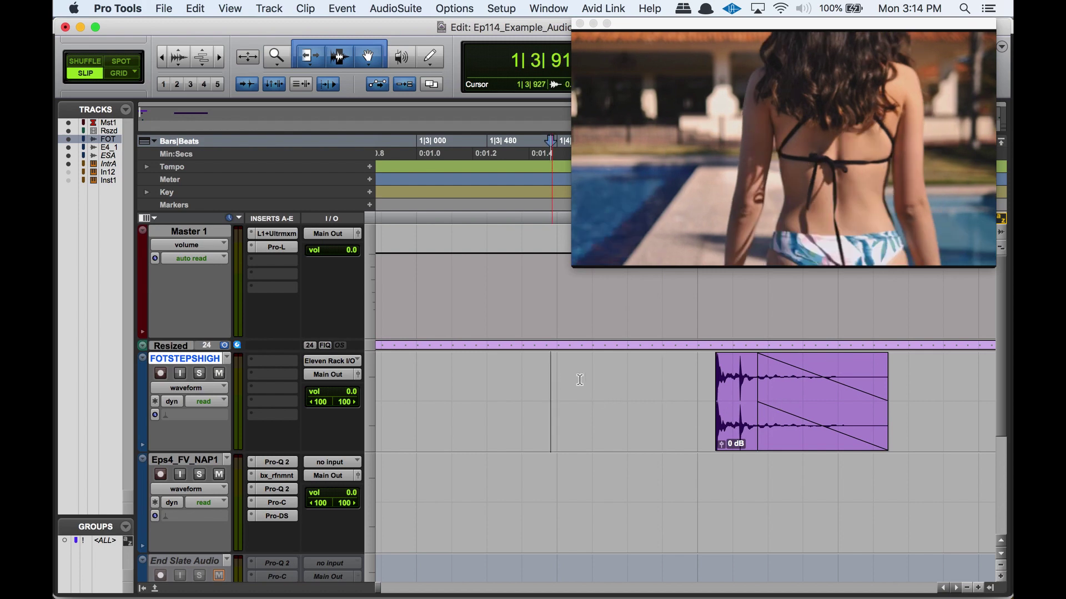
key(space)
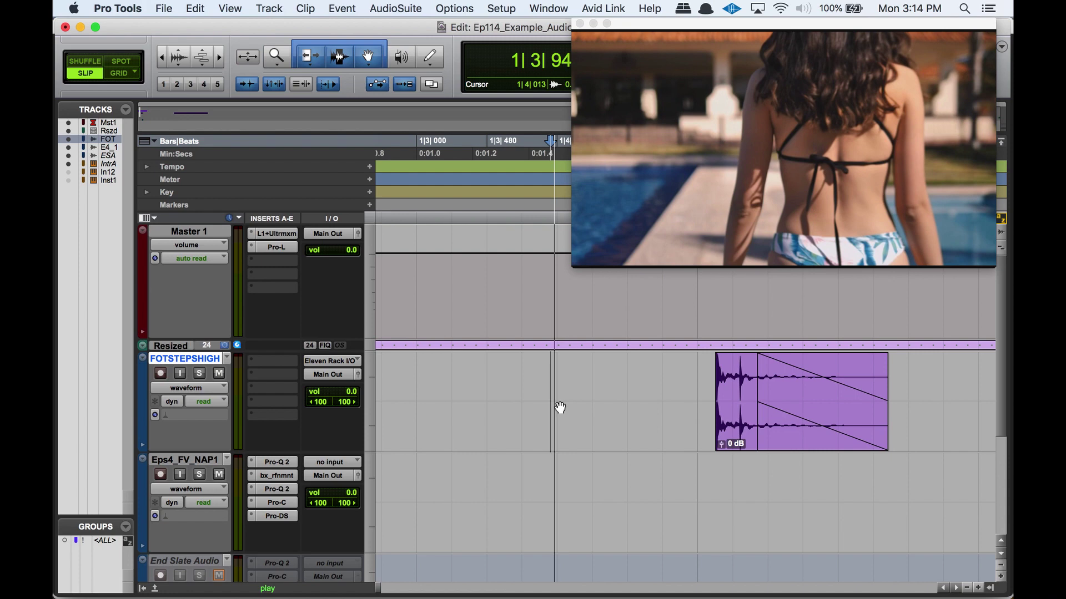
key(space)
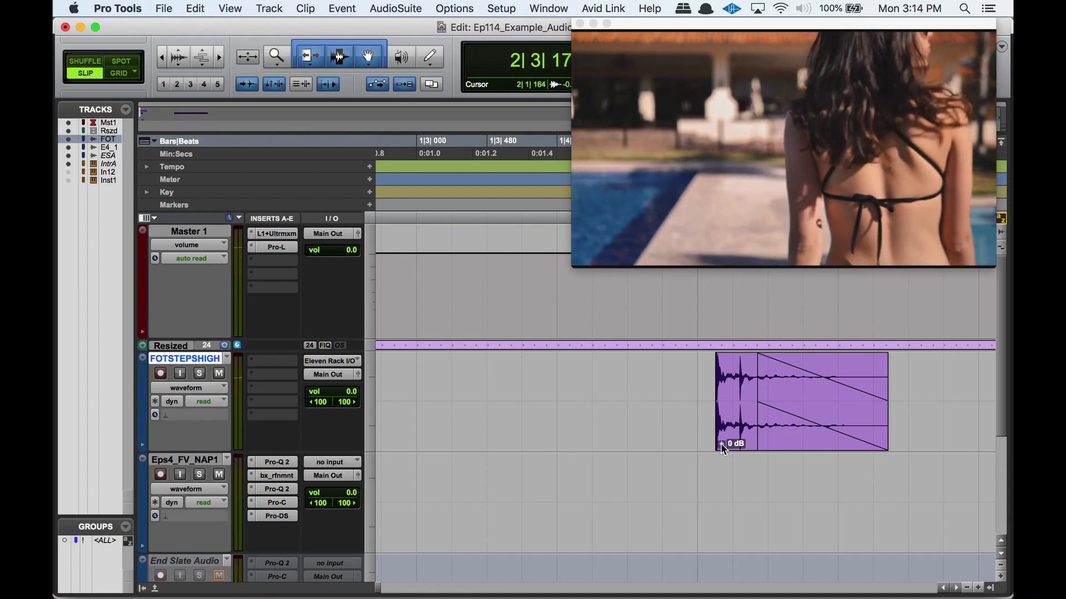
Lower the footstep clip's gain to about -11.3 dB and play it against the video.
drag(720, 443, 722, 452)
key(Return)
click(650, 366)
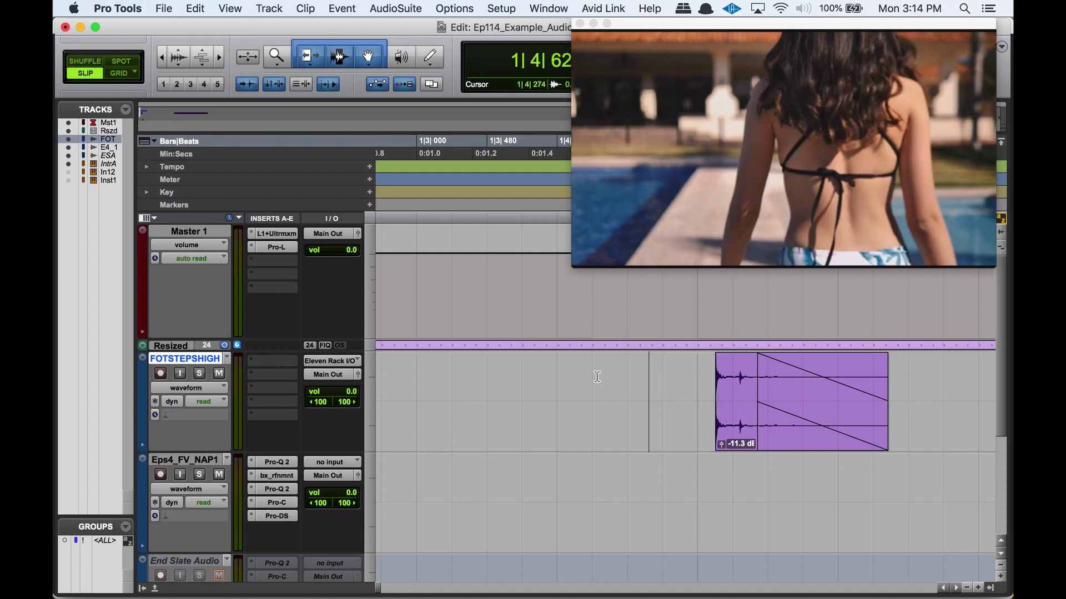
key(space)
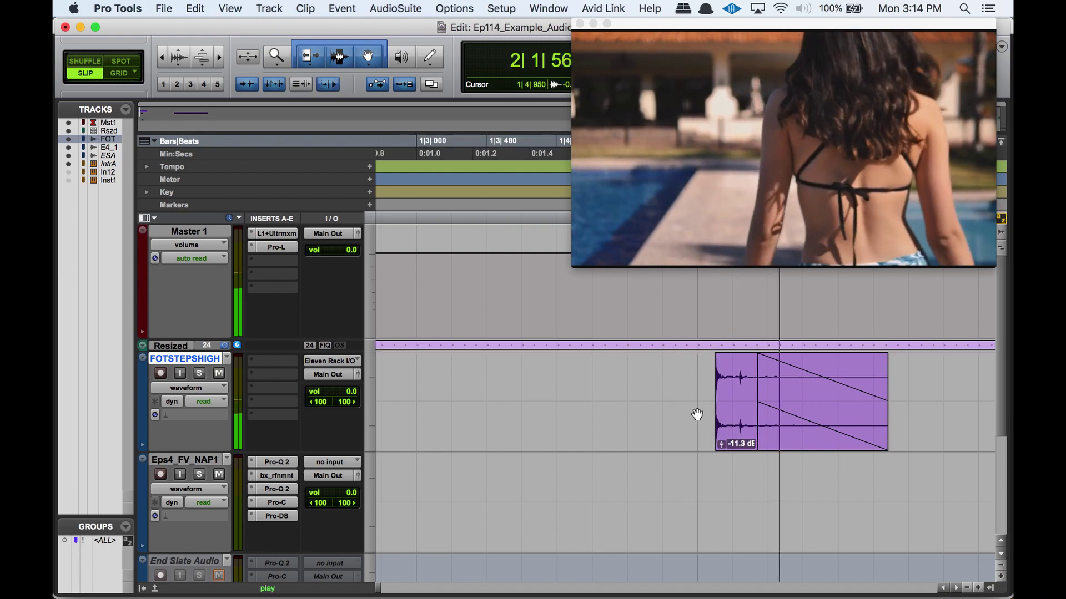
key(space)
Drop the clip gain to -13.2 dB and review the clip among its neighbours.
drag(722, 441, 721, 443)
click(679, 366)
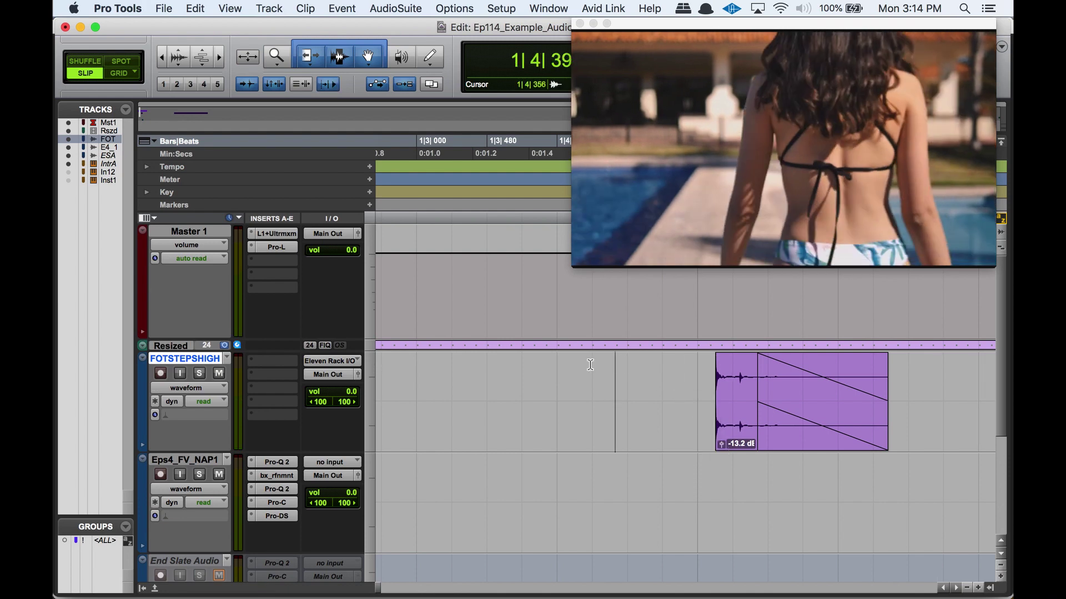
click(490, 383)
key(r)
click(583, 373)
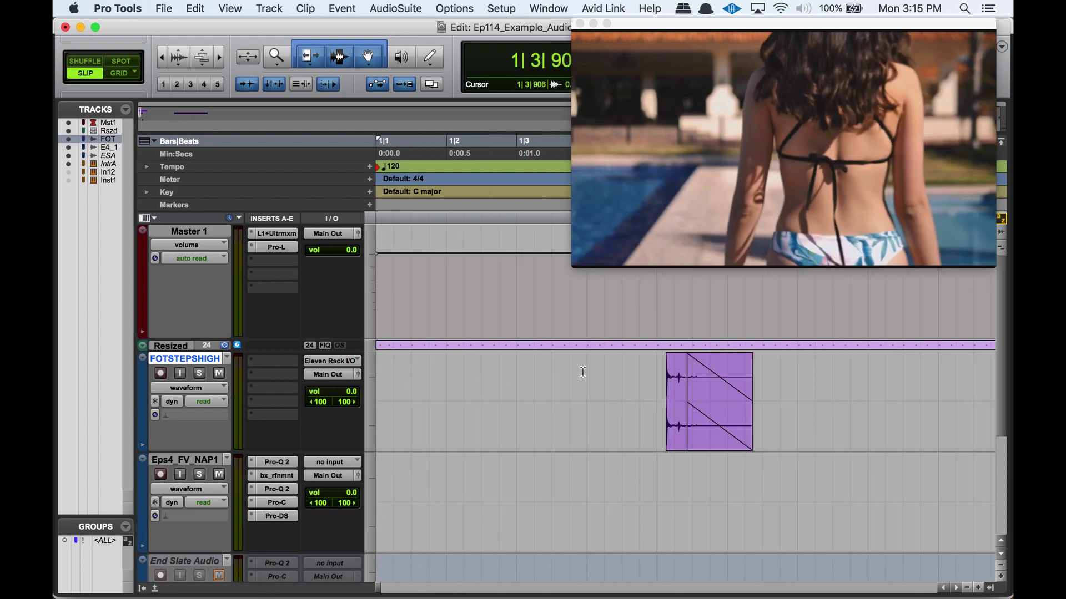
key(r)
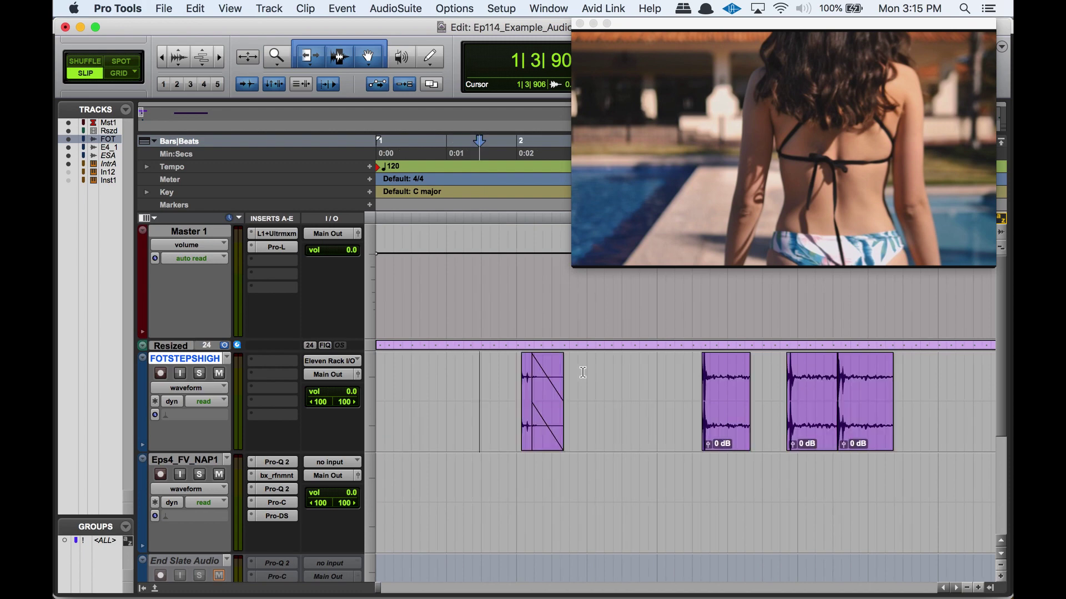
key(t)
key(t)
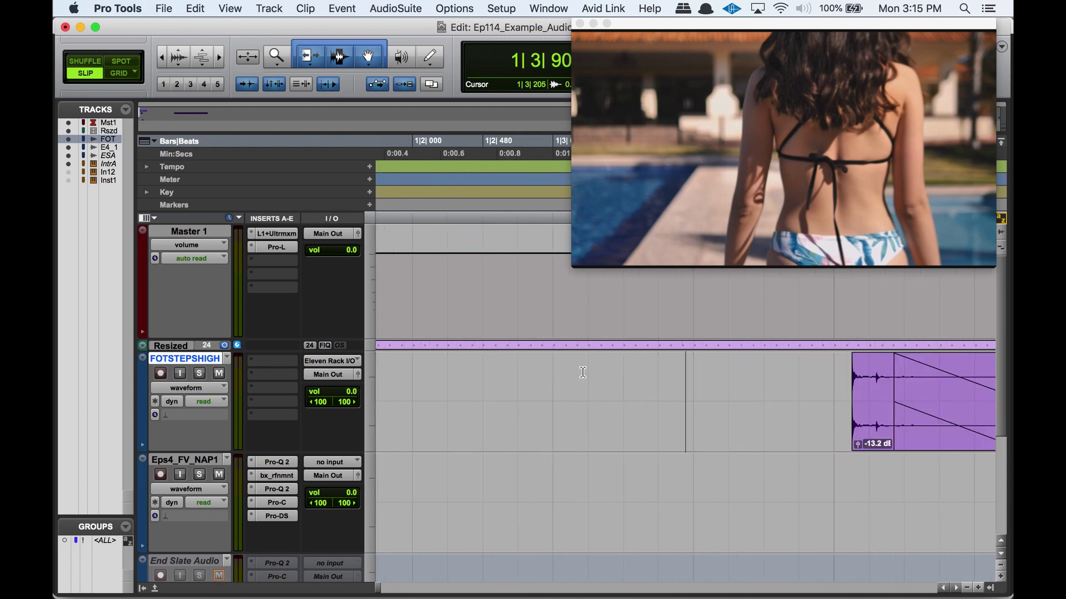
key(r)
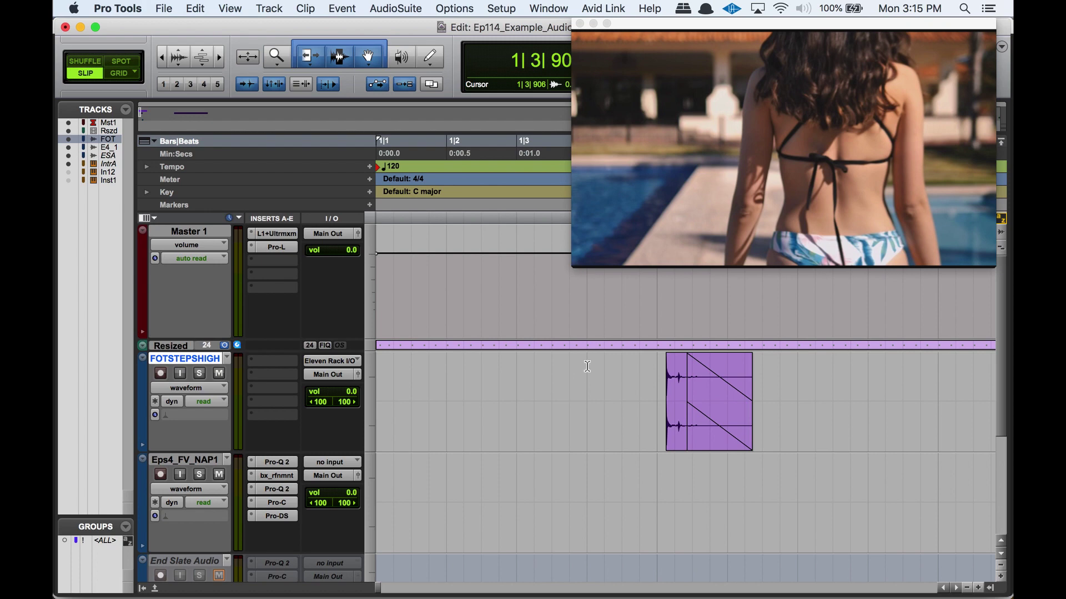
click(678, 443)
key(t)
key(t)
key(t)
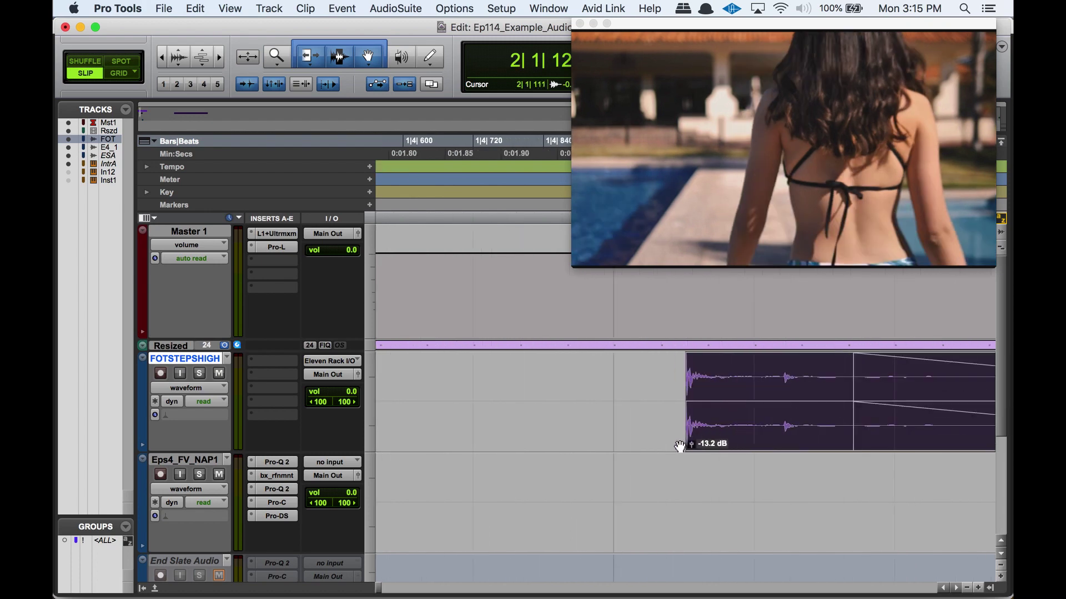
key(t)
key(t)
key(t)
key(t)
key(t)
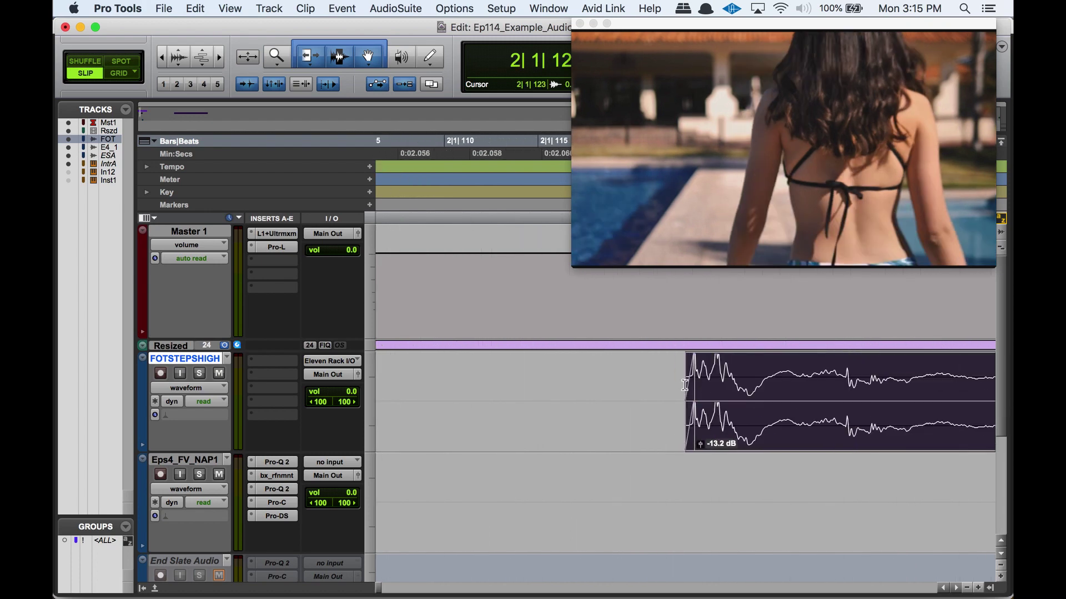
key(r)
key(r)
key(r)
key(r)
key(r)
key(r)
key(r)
key(r)
key(r)
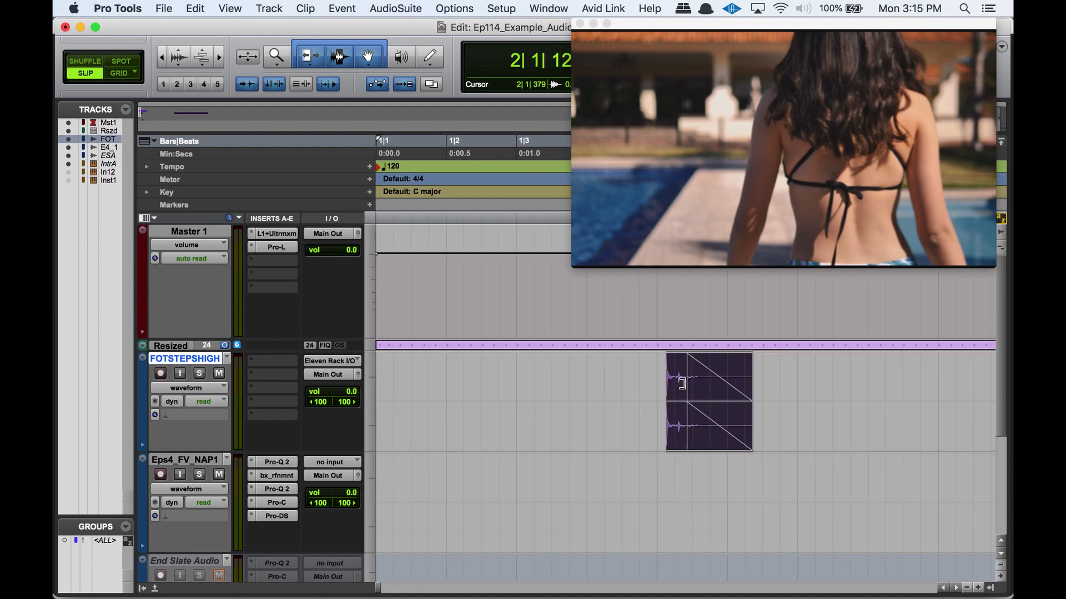
Extend the middle footstep clip's start leftward and slide it earlier to around bar 2|4.
click(717, 436)
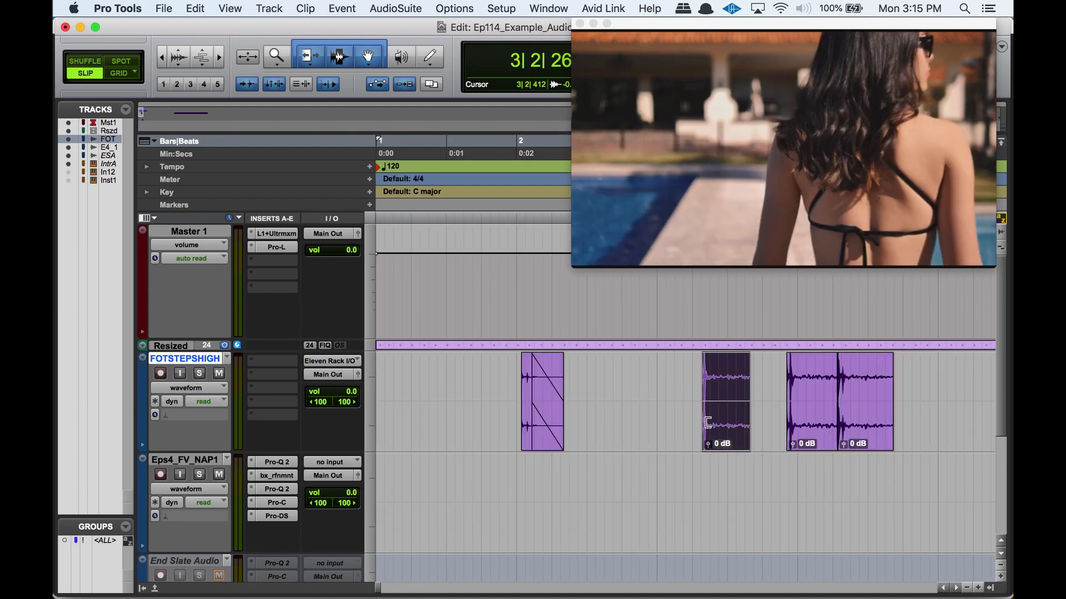
drag(705, 390, 671, 393)
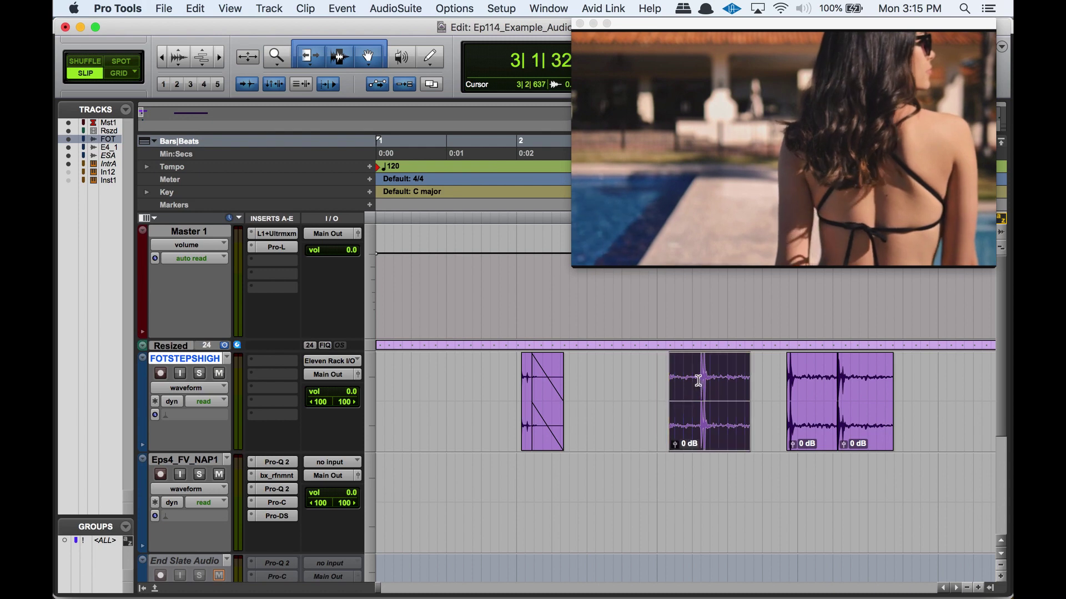
drag(704, 440, 655, 429)
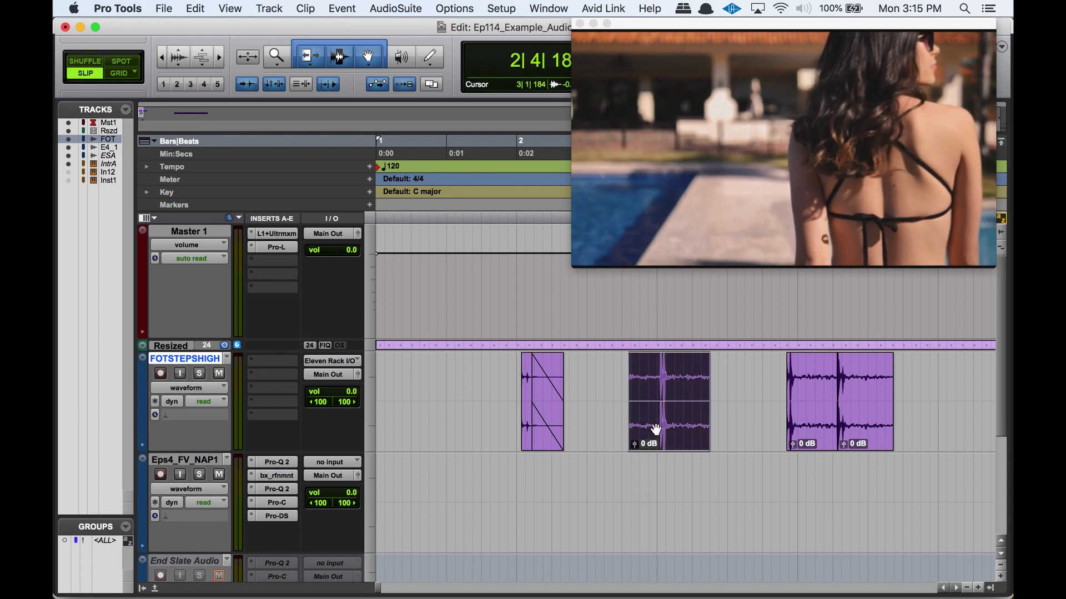
click(663, 375)
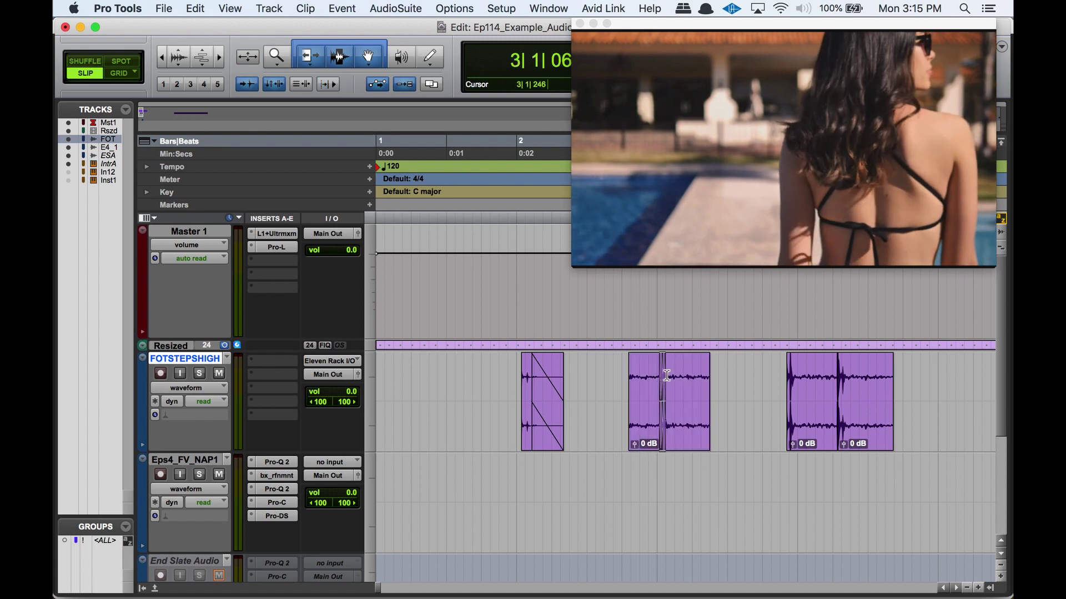
key(super+bracketright)
key(super+bracketright)
key(super+bracketright)
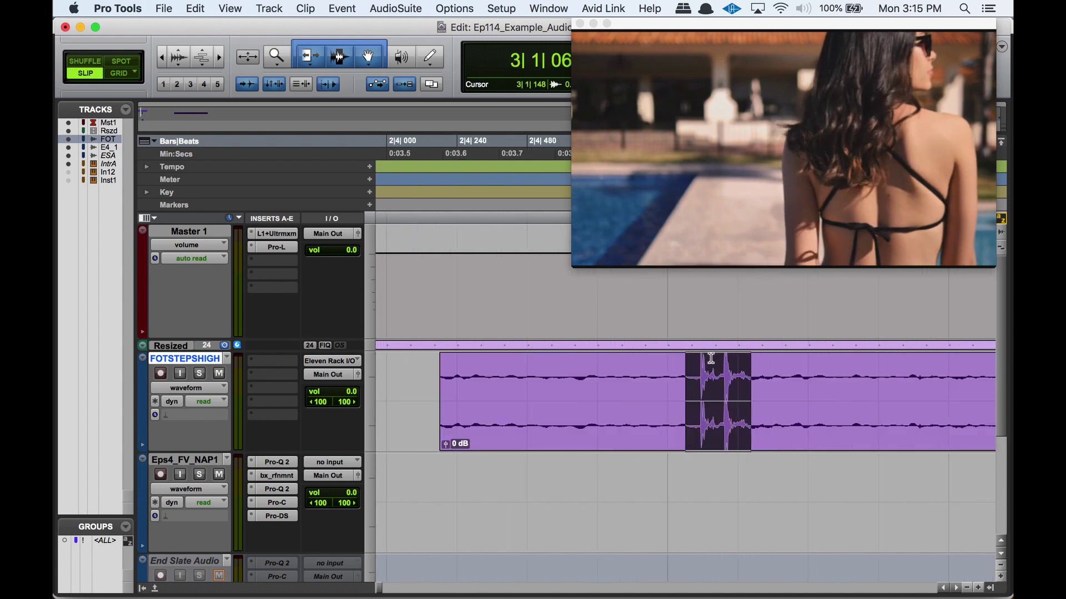
click(703, 367)
key(super+bracketleft)
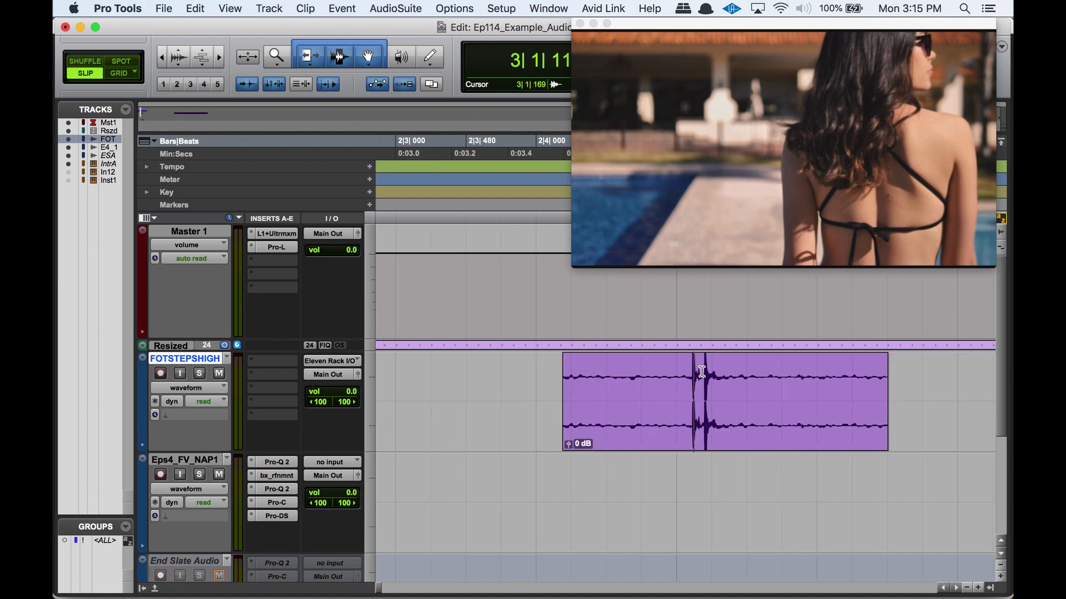
key(super+bracketleft)
Play the footsteps against the video, then replay from just before the middle clip.
click(394, 377)
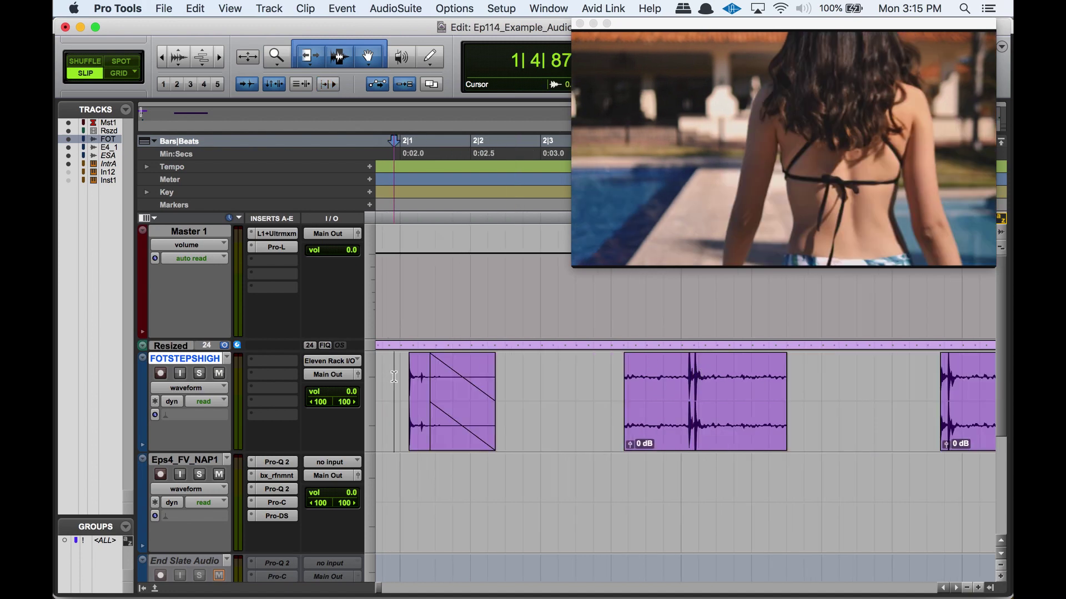
key(space)
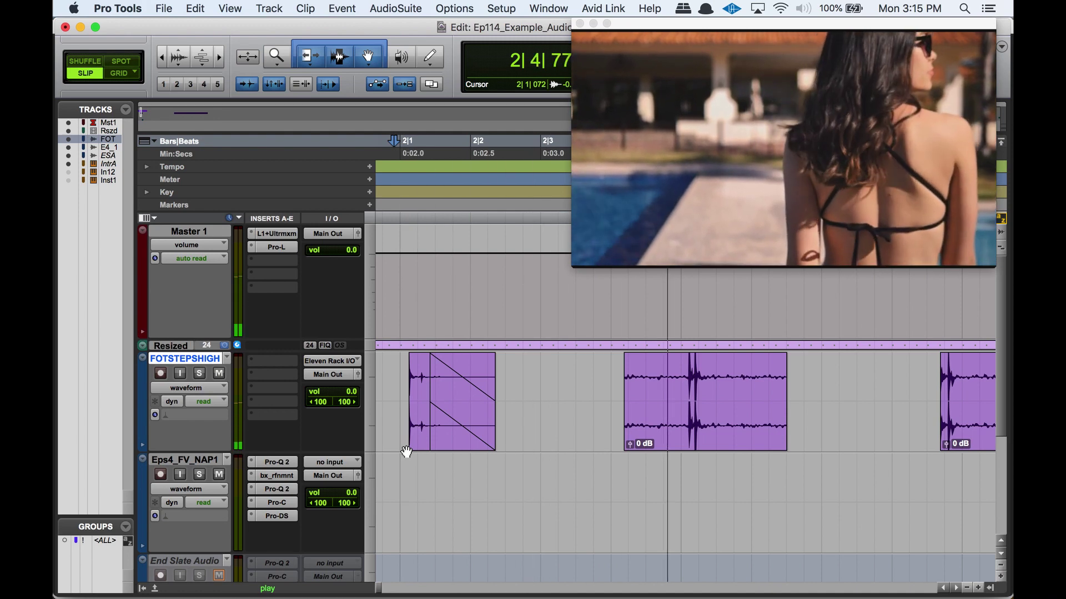
click(644, 439)
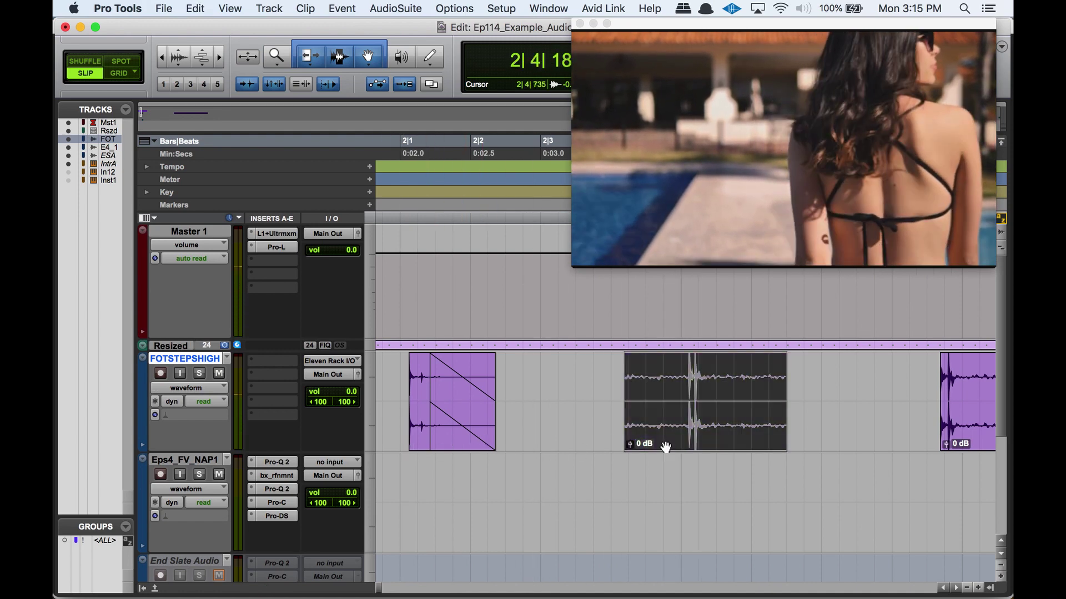
click(530, 370)
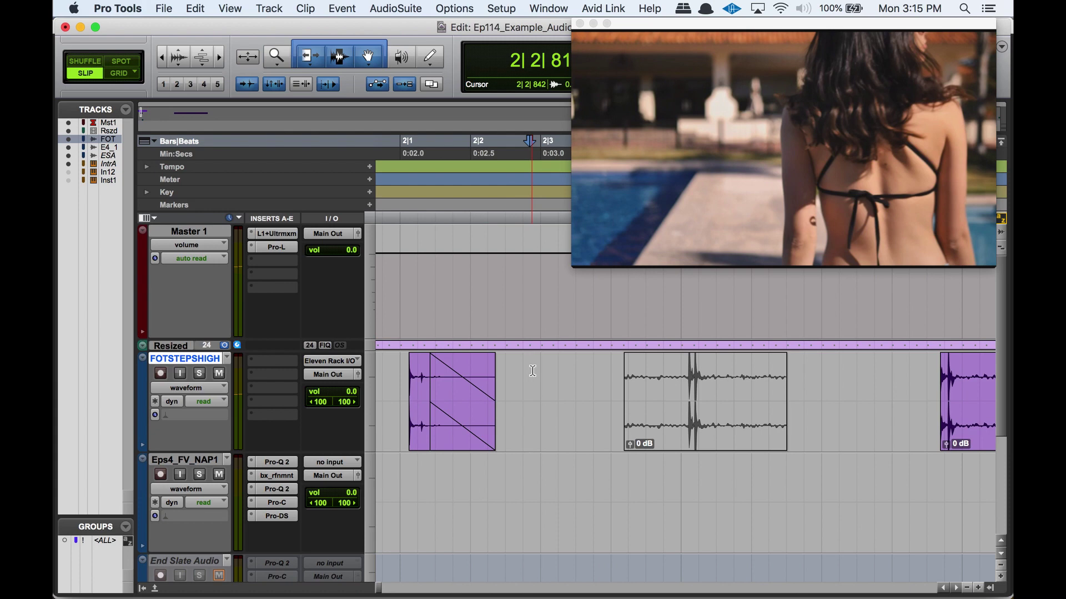
key(space)
Audition short spans near the middle clip's start to locate her heel strike.
key(space)
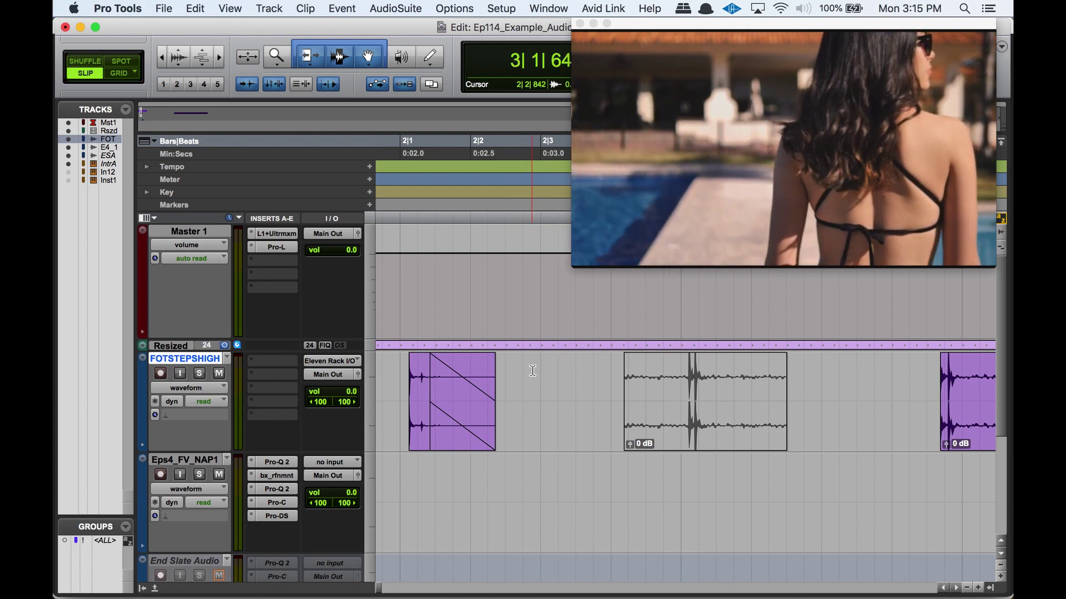
click(682, 369)
key(space)
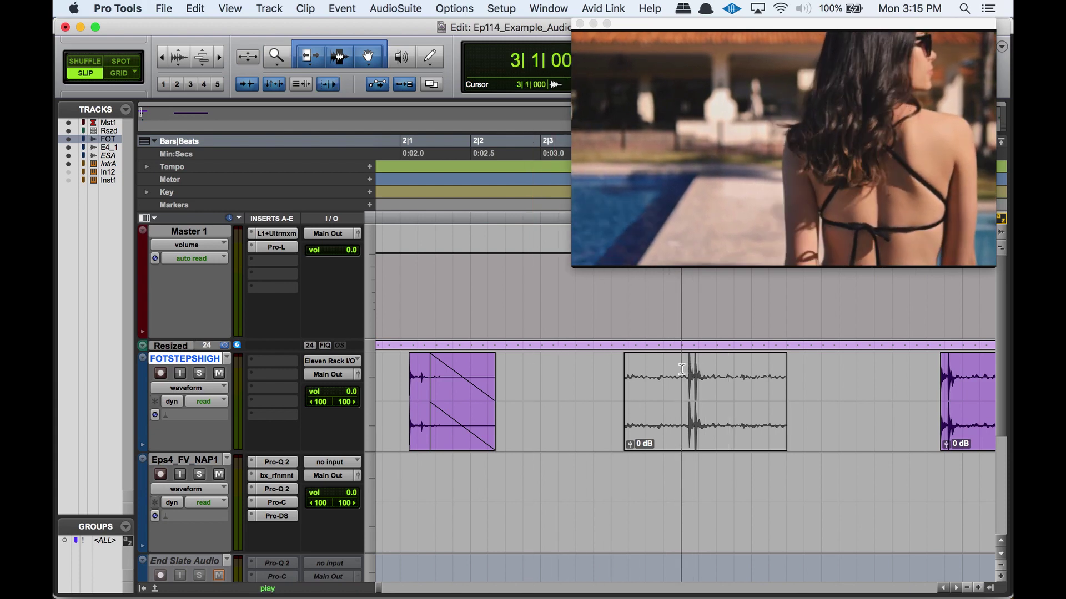
click(645, 371)
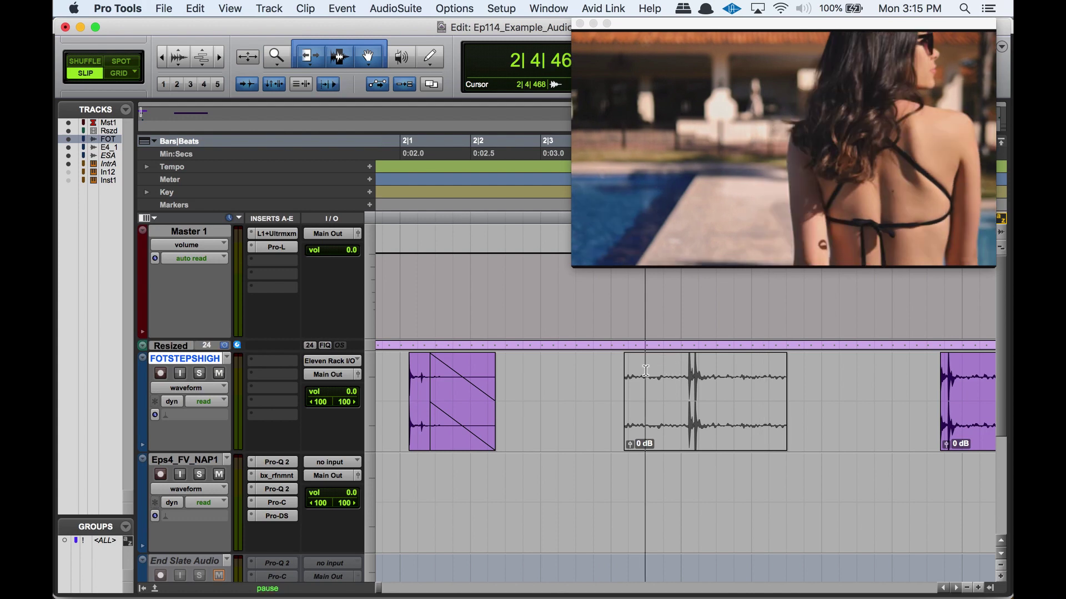
key(space)
key(space)
drag(645, 370, 679, 373)
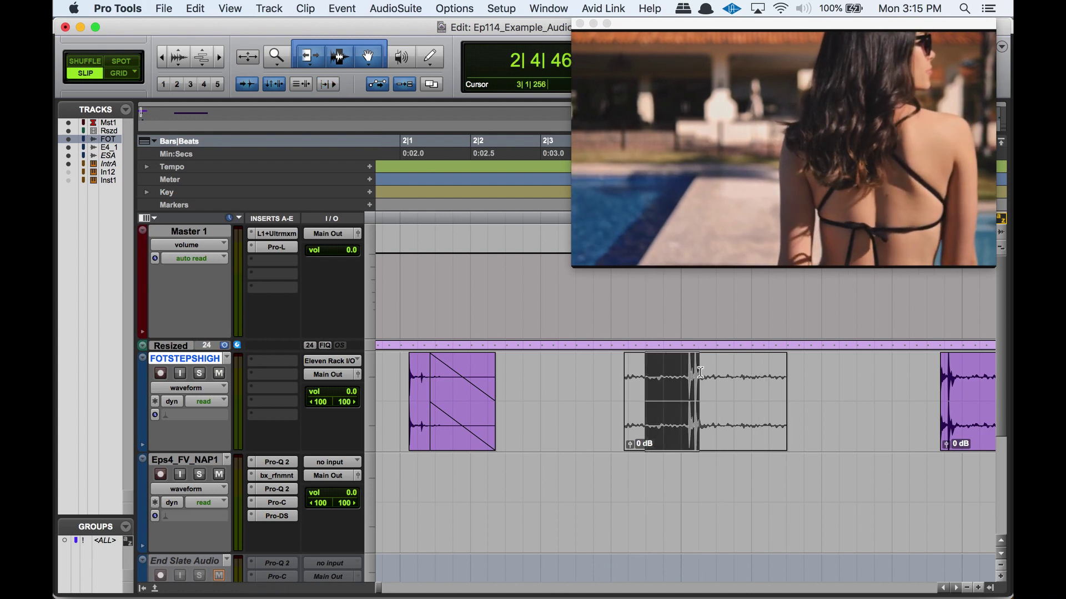
click(662, 373)
click(665, 373)
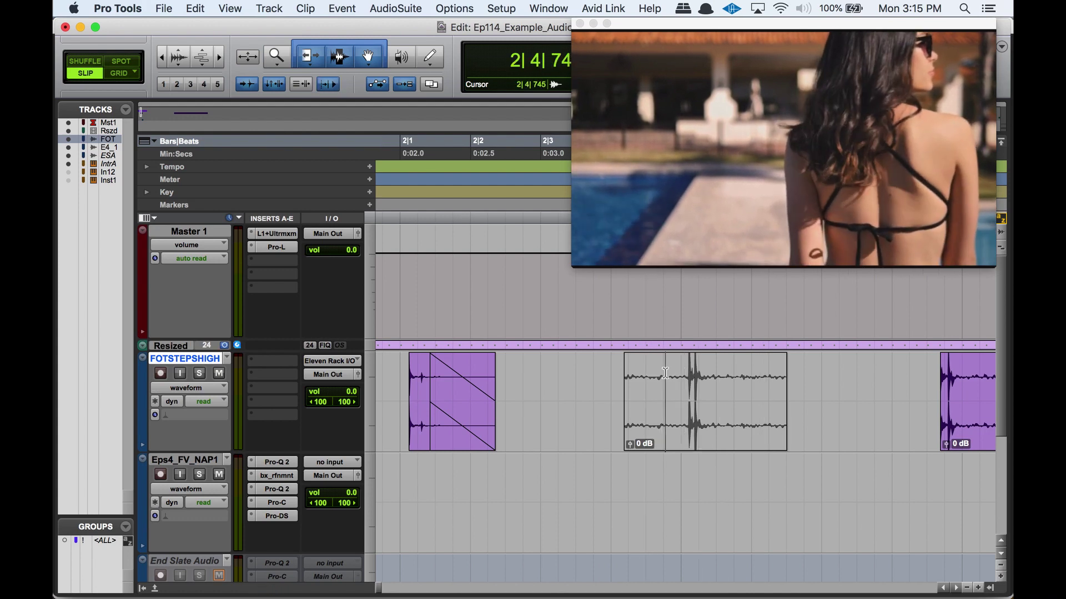
key(space)
Mark the heel strike point, zoom in, and refine the step point slightly later.
key(space)
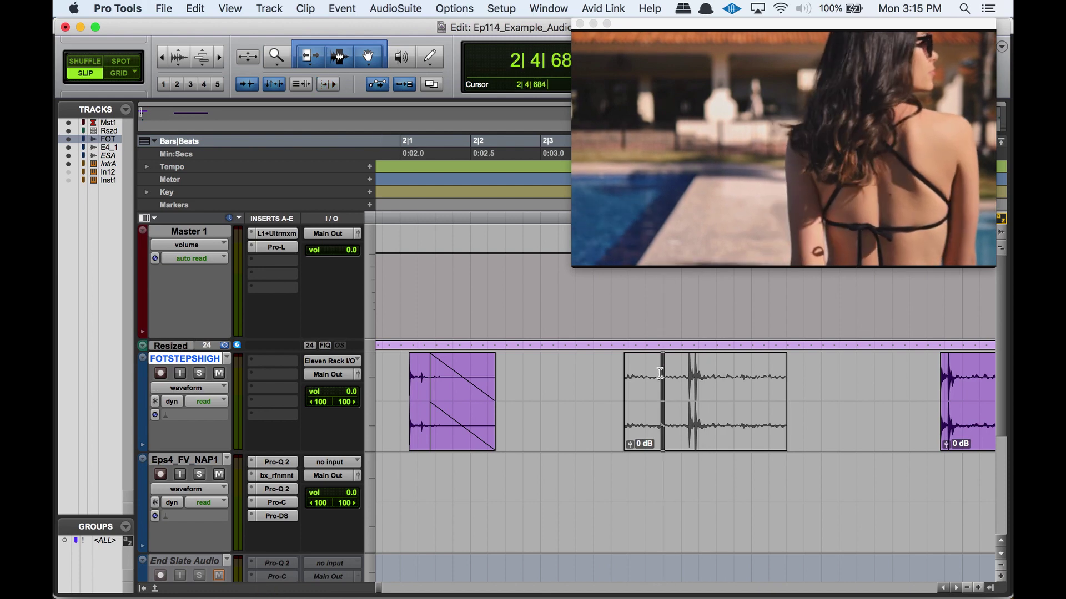
drag(665, 373, 650, 370)
click(651, 371)
key(space)
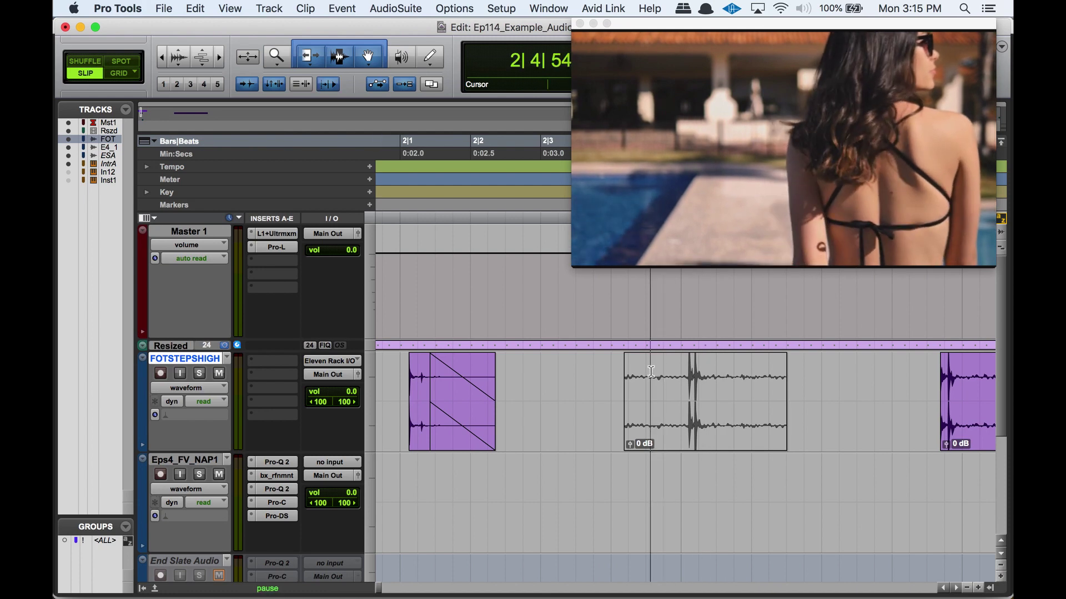
key(space)
click(657, 371)
key(super+bracketright)
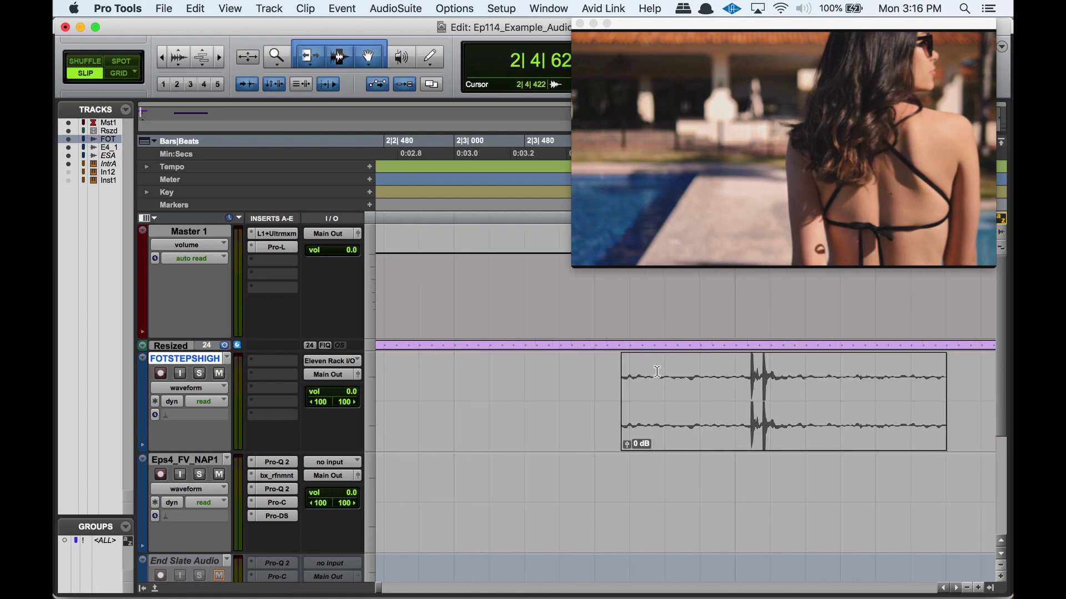
click(697, 370)
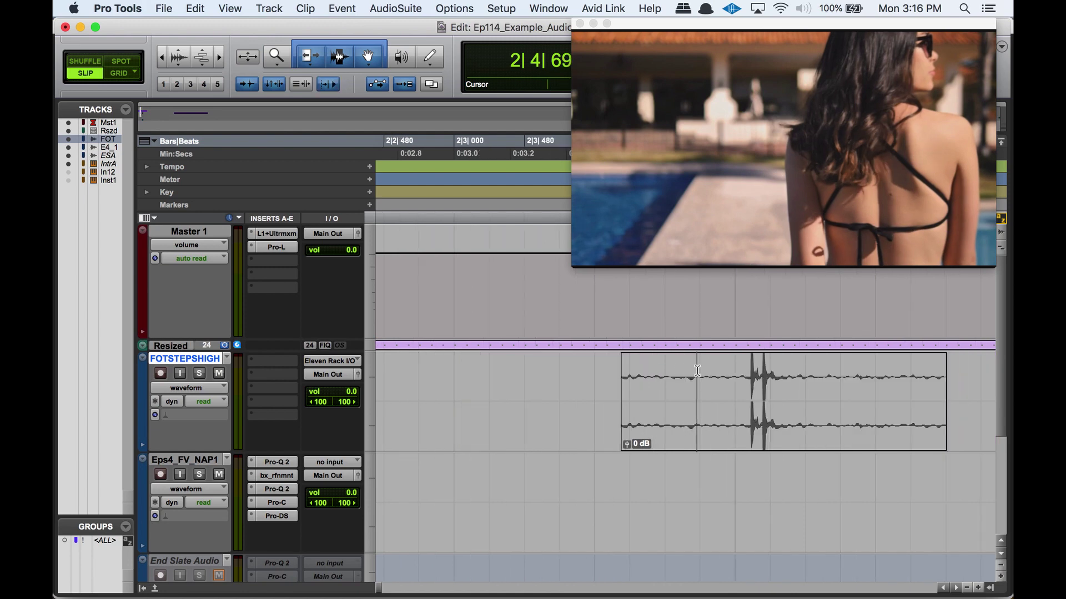
drag(863, 378, 715, 366)
click(716, 366)
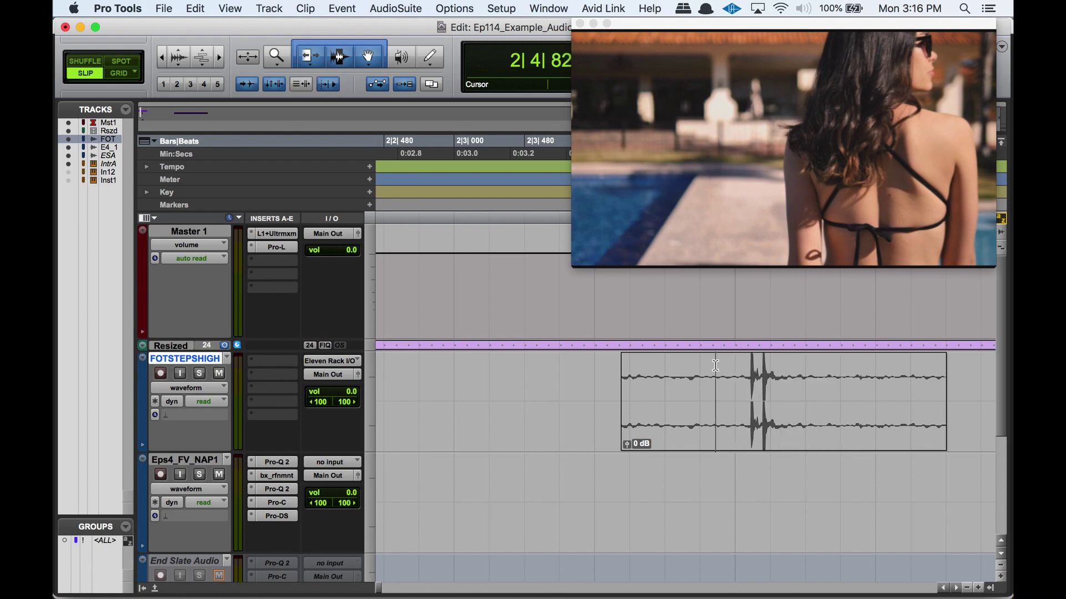
Cancel the new marker, zoom out, and unmute the middle footstep clip.
key(KP_Enter)
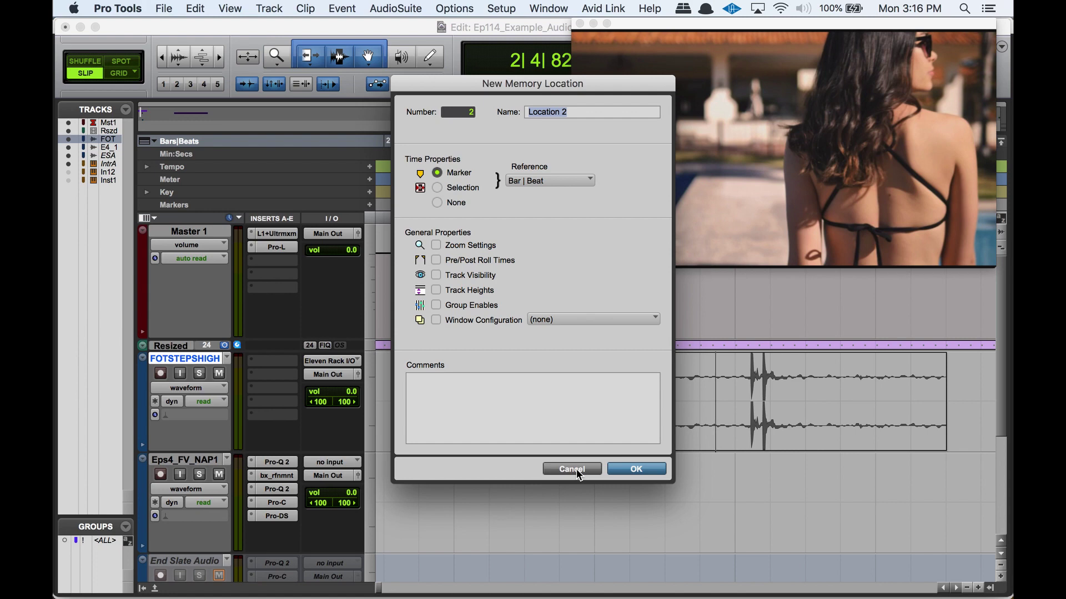
click(571, 469)
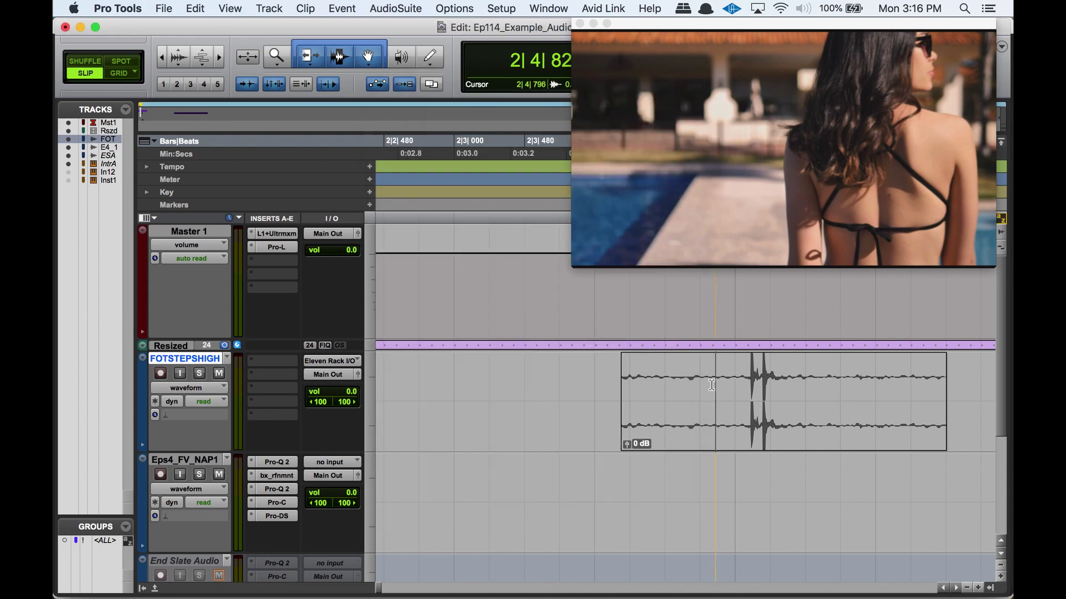
key(r)
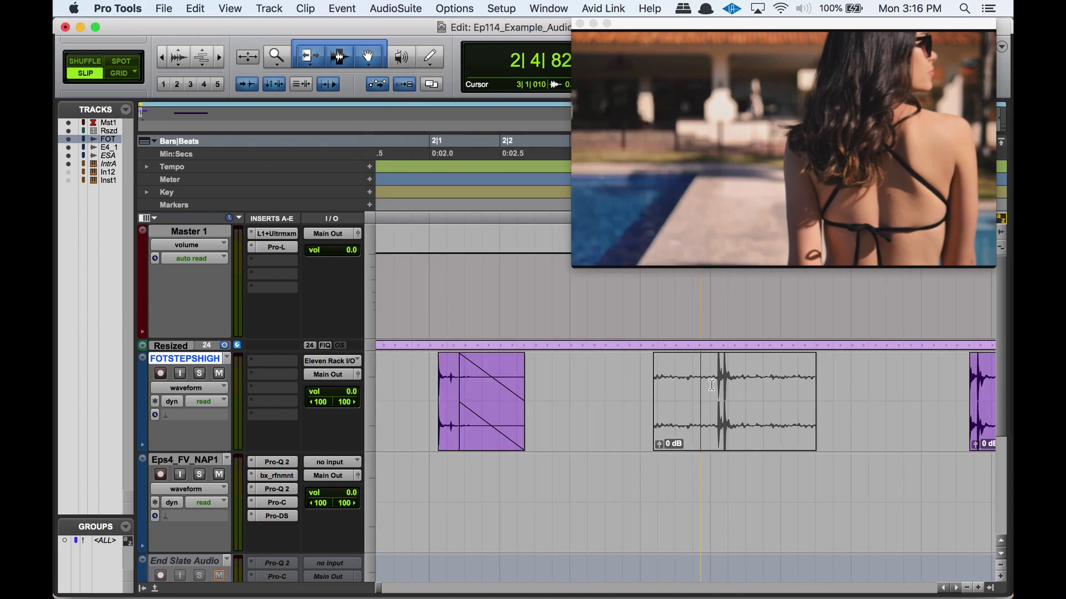
click(716, 437)
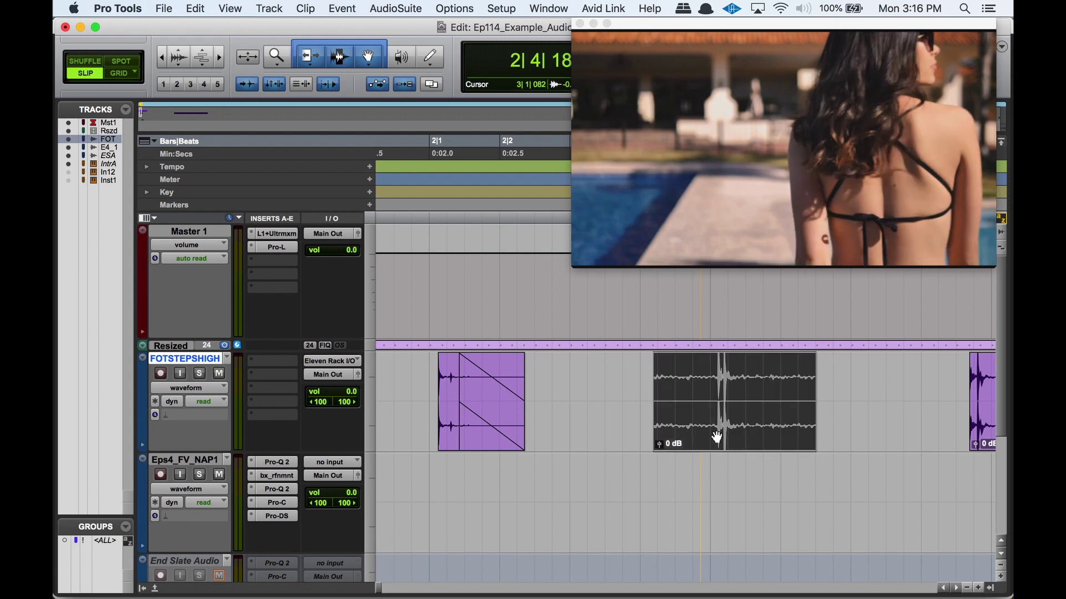
key(super+m)
Slide the clip later so it begins around 2|4|820, lining its heel strike with the step.
drag(716, 437, 821, 427)
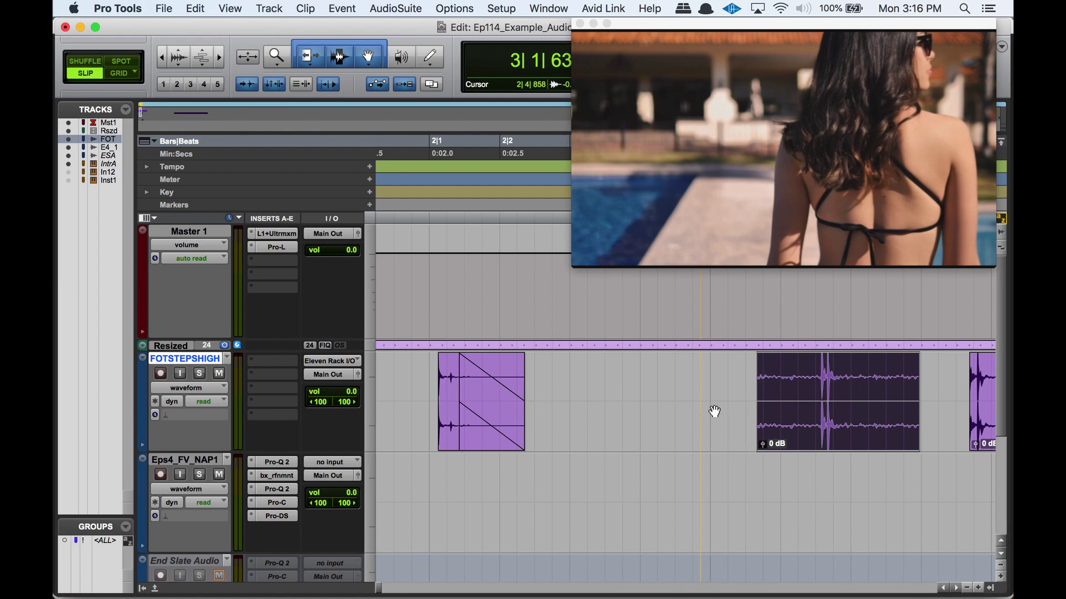
drag(820, 374, 832, 374)
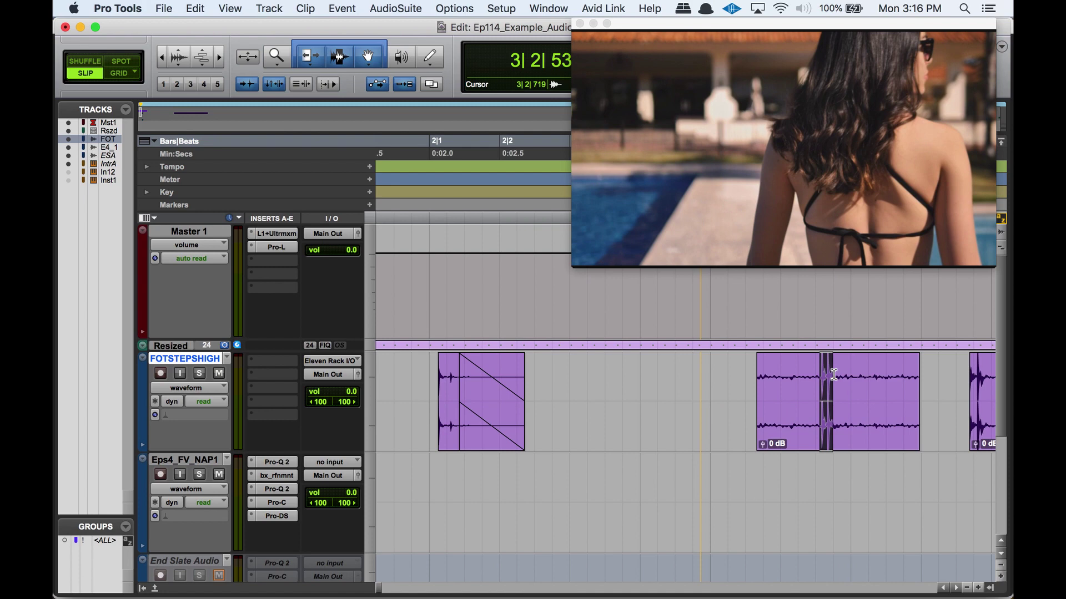
click(701, 380)
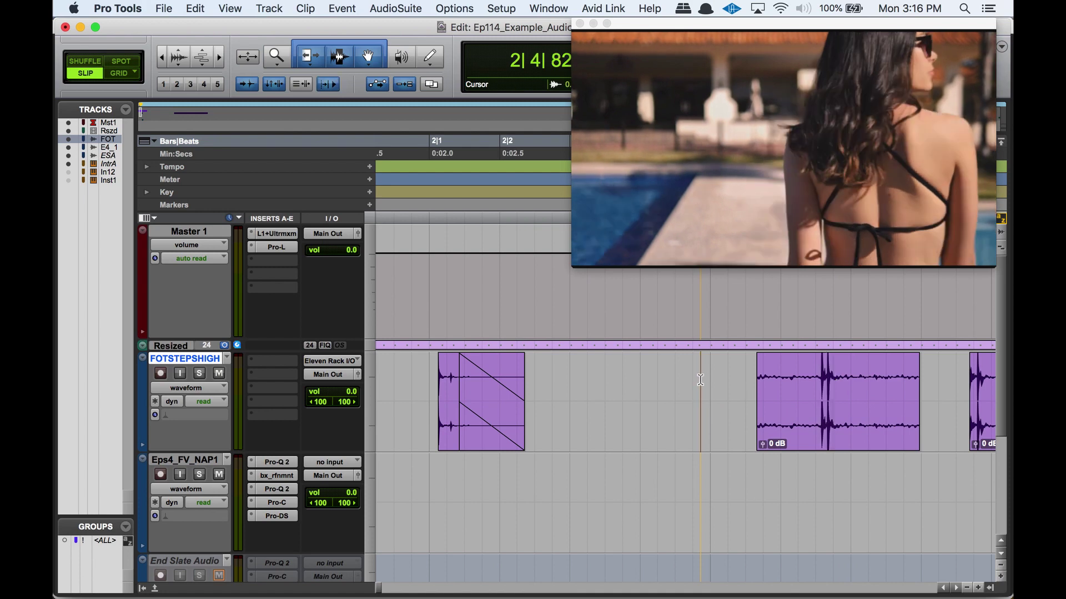
click(816, 432)
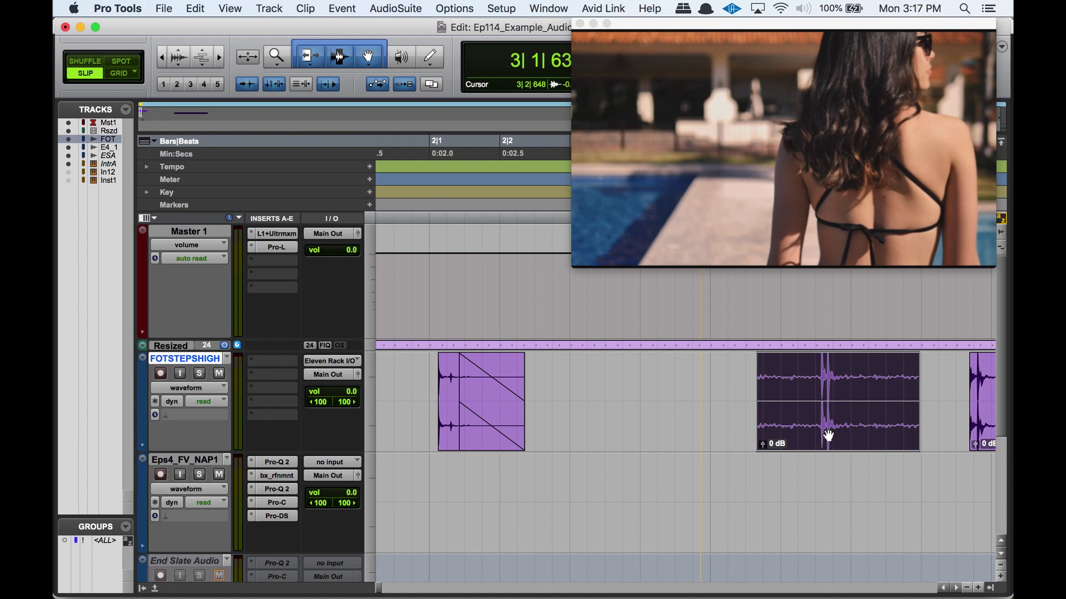
drag(826, 432, 772, 412)
Drag the 0 dB footstep clip left so its heel strike lands near 2|4|720 at Location 2.
key(super+bracketright)
key(super+bracketright)
key(super+bracketright)
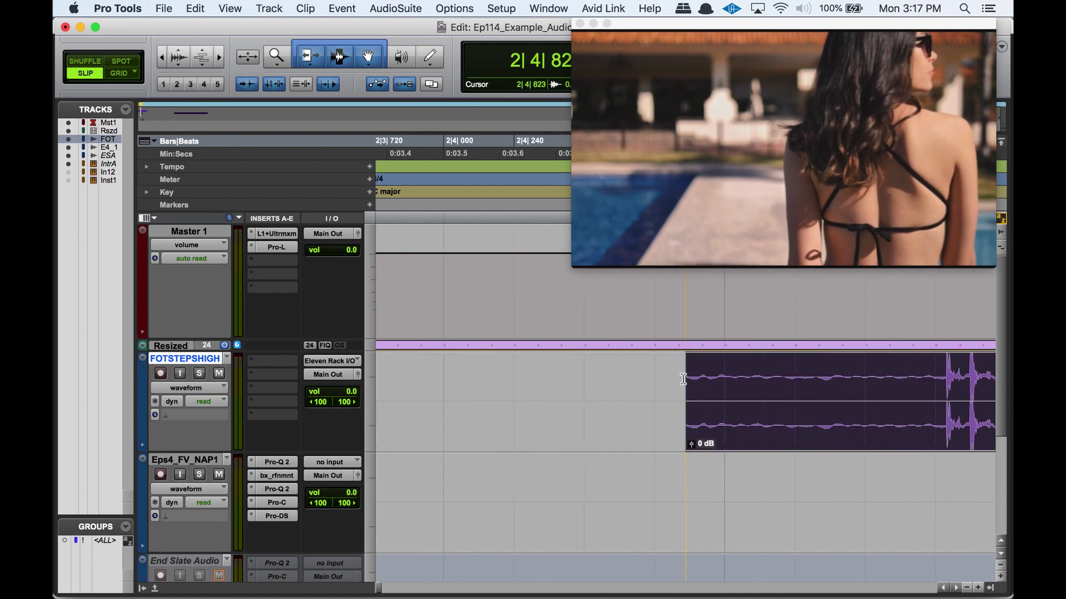
key(r)
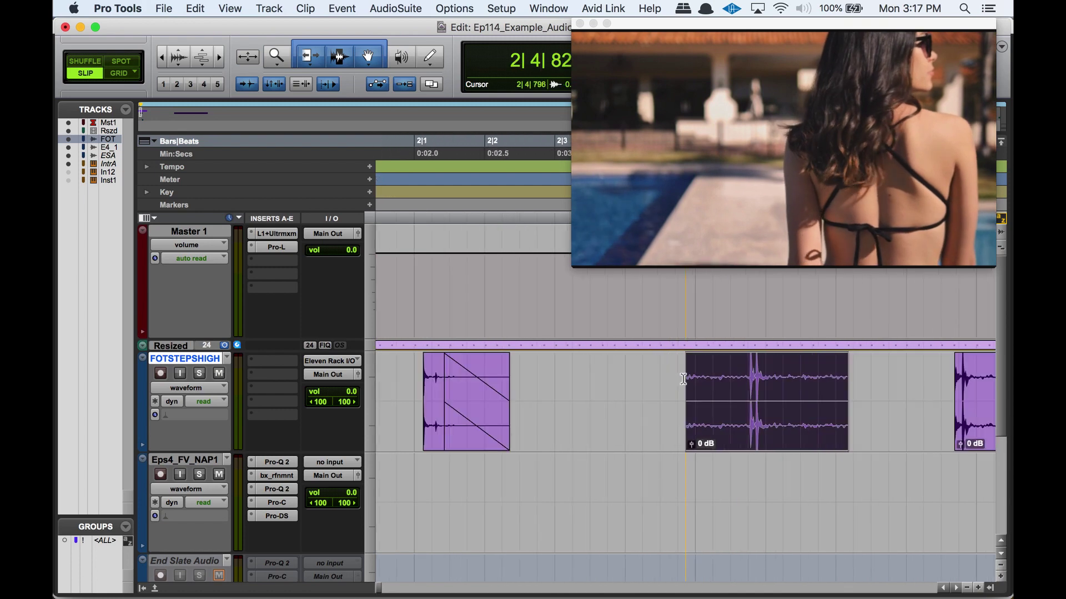
click(749, 370)
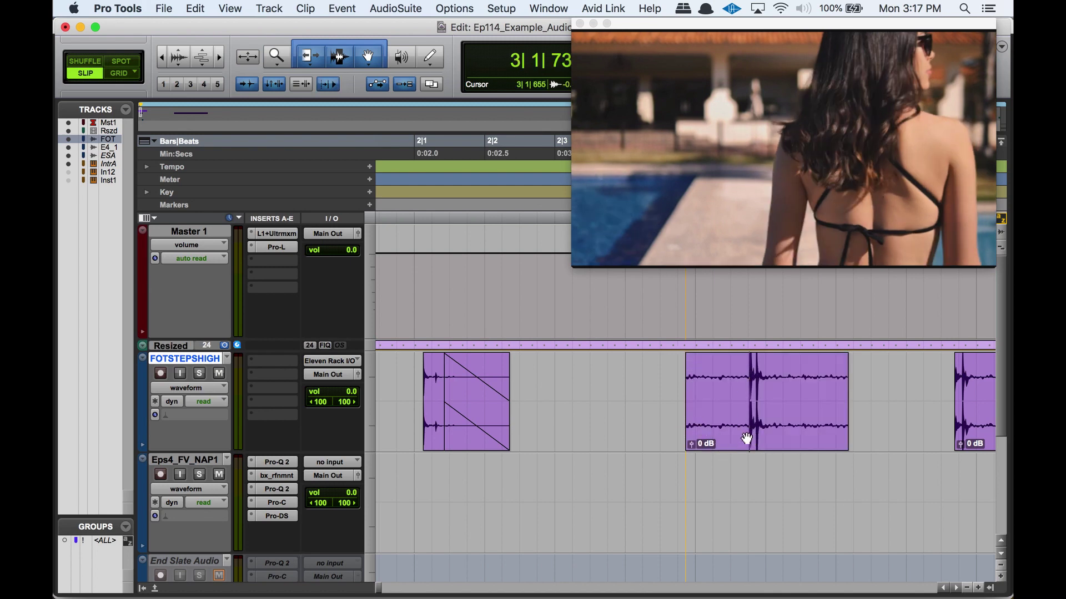
scroll(753, 429, up, 2)
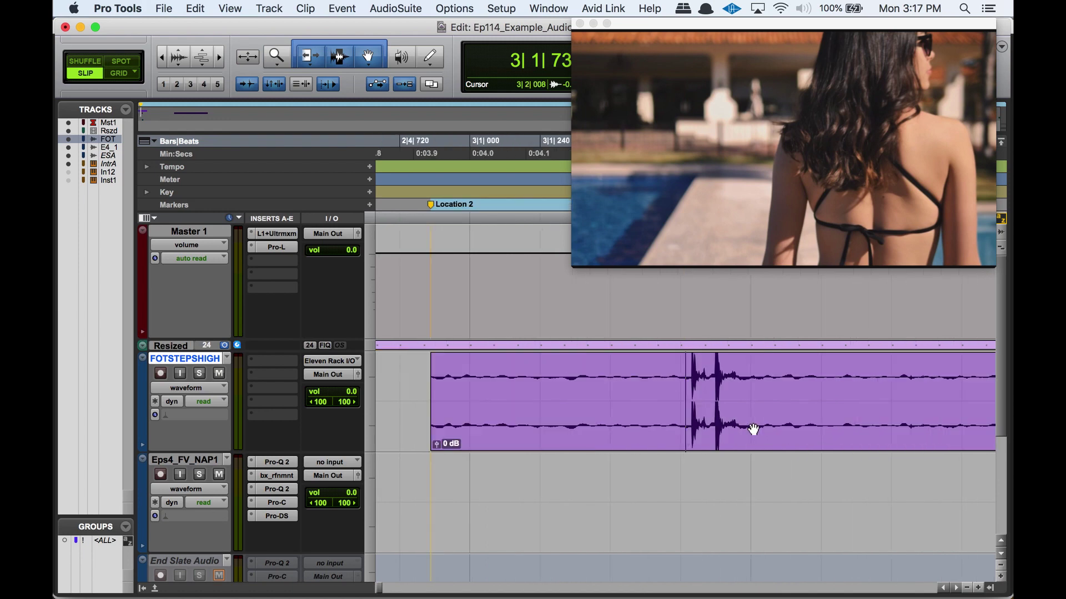
scroll(662, 441, left, 5)
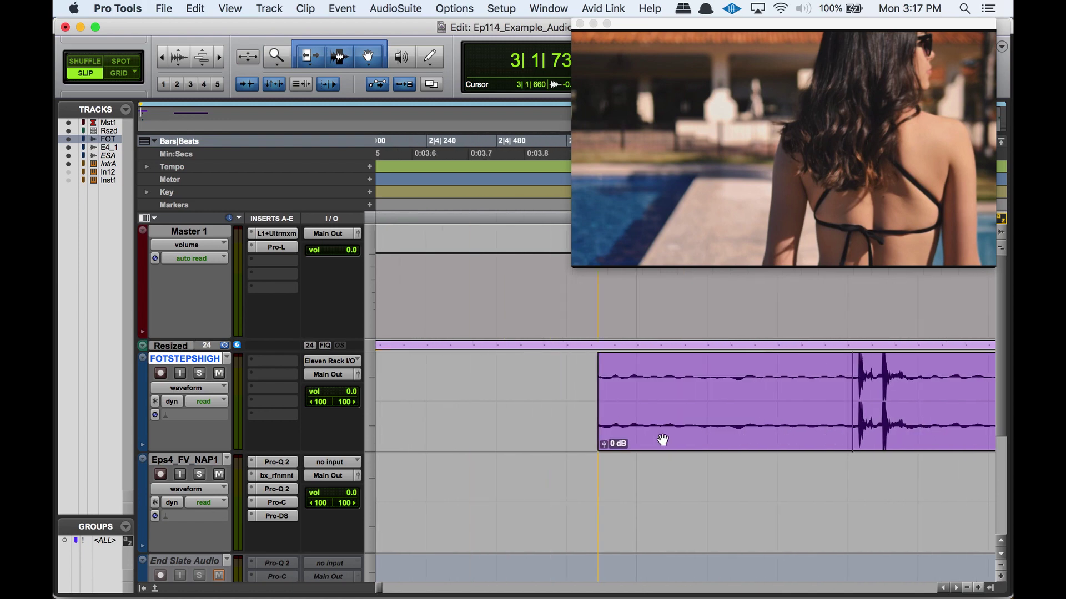
scroll(662, 440, up, 1)
scroll(663, 441, down, 1)
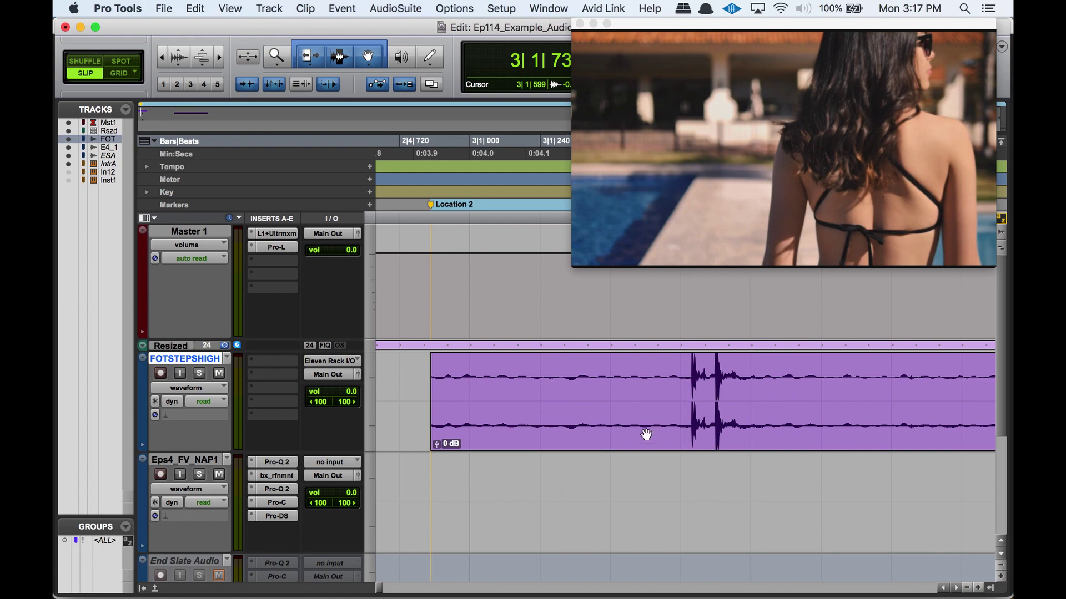
scroll(645, 435, left, 2)
scroll(781, 427, left, 1)
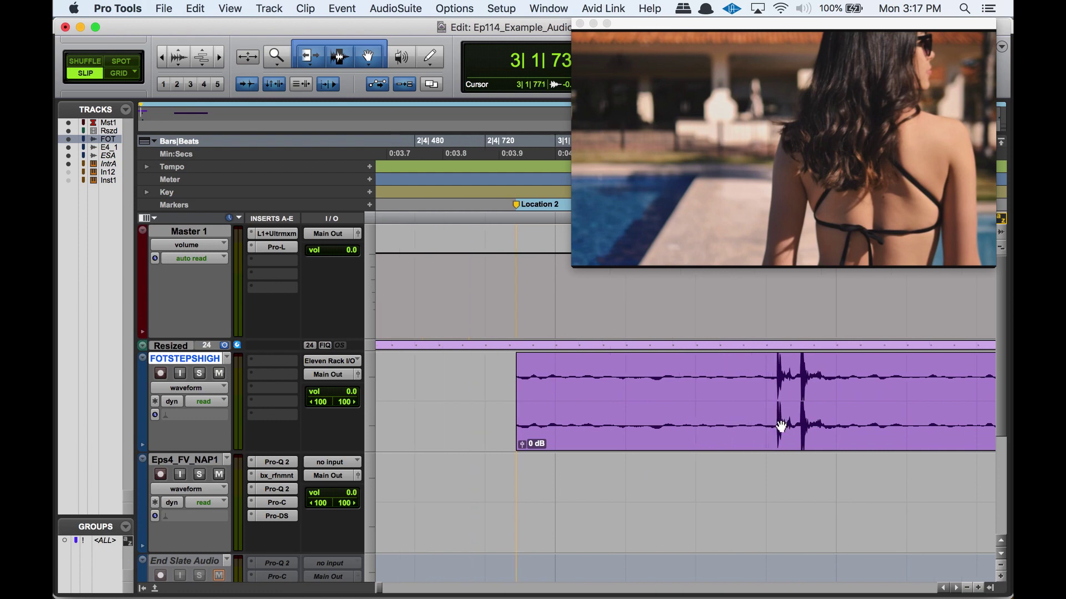
drag(780, 431, 521, 428)
Check the footstep sync, then add a short fade-in and a fade-out to the middle clip.
click(453, 376)
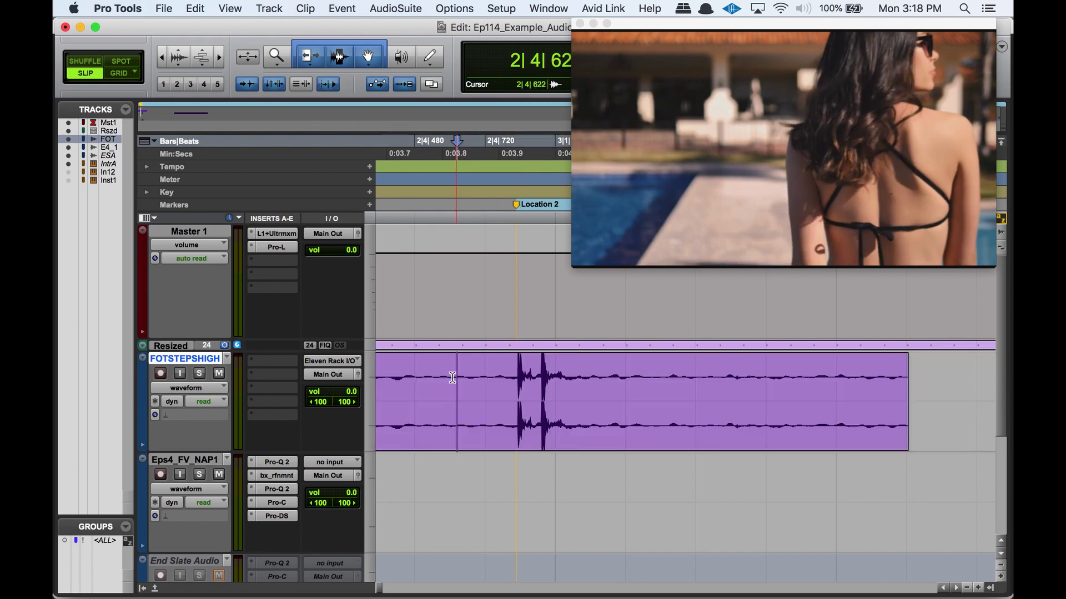
click(431, 374)
key(space)
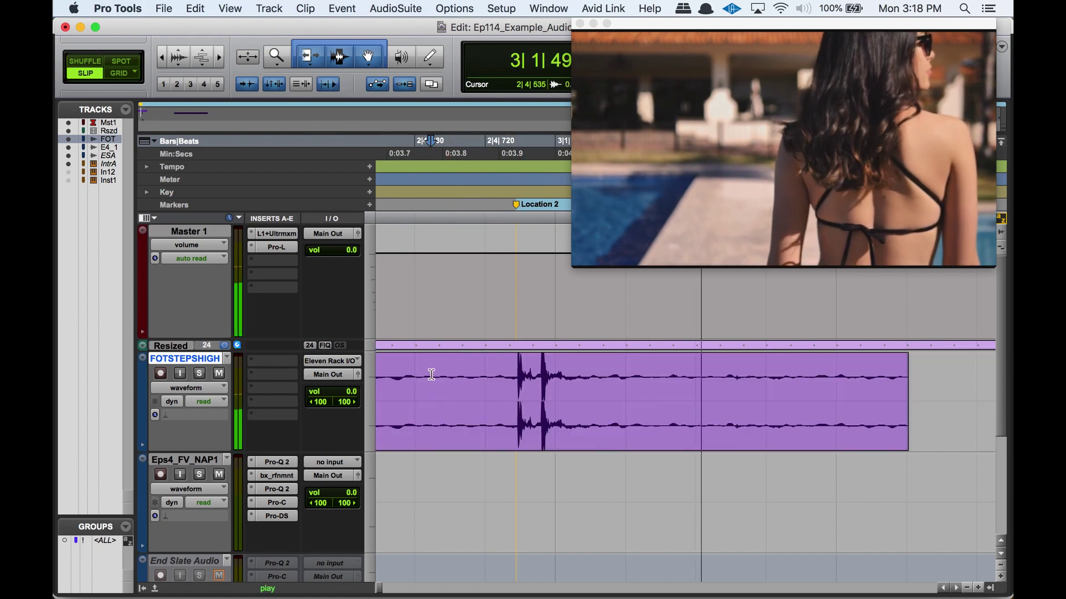
key(super+bracketleft)
key(super+bracketleft)
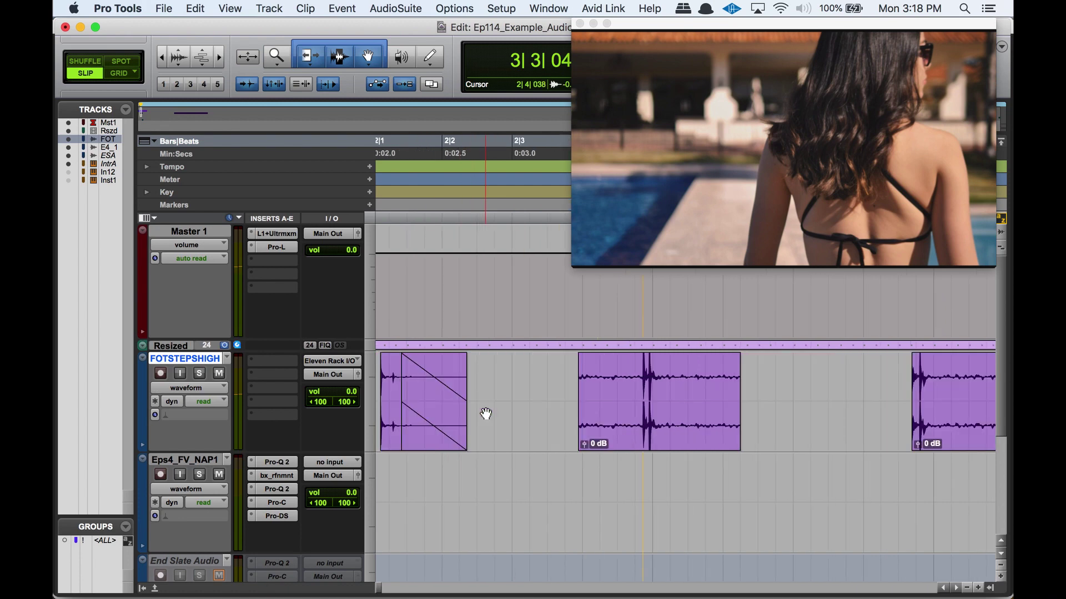
mouse_move(580, 369)
mouse_down()
mouse_move(696, 361)
mouse_move(591, 419)
mouse_up()
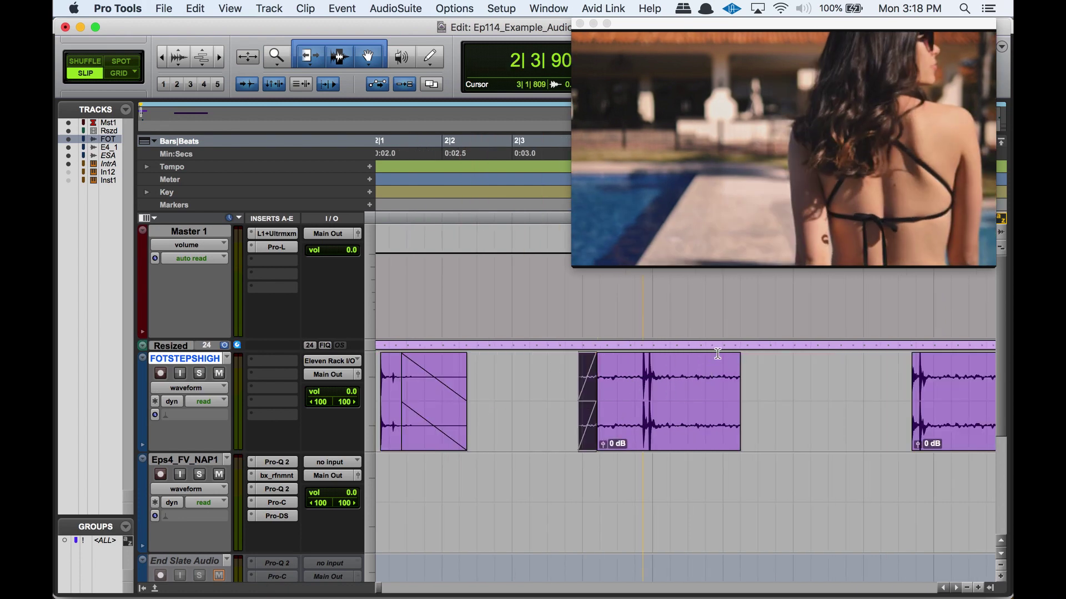
drag(736, 357, 704, 359)
Lower the middle clip's gain to -10.3 dB and trim its start to the heel strike.
scroll(494, 418, left, 5)
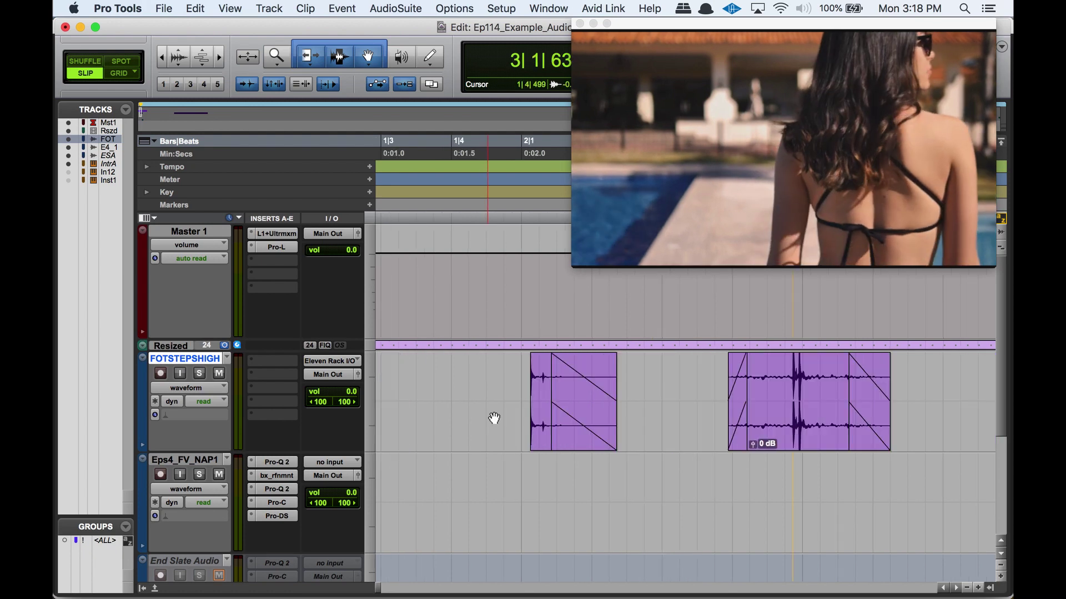
click(516, 386)
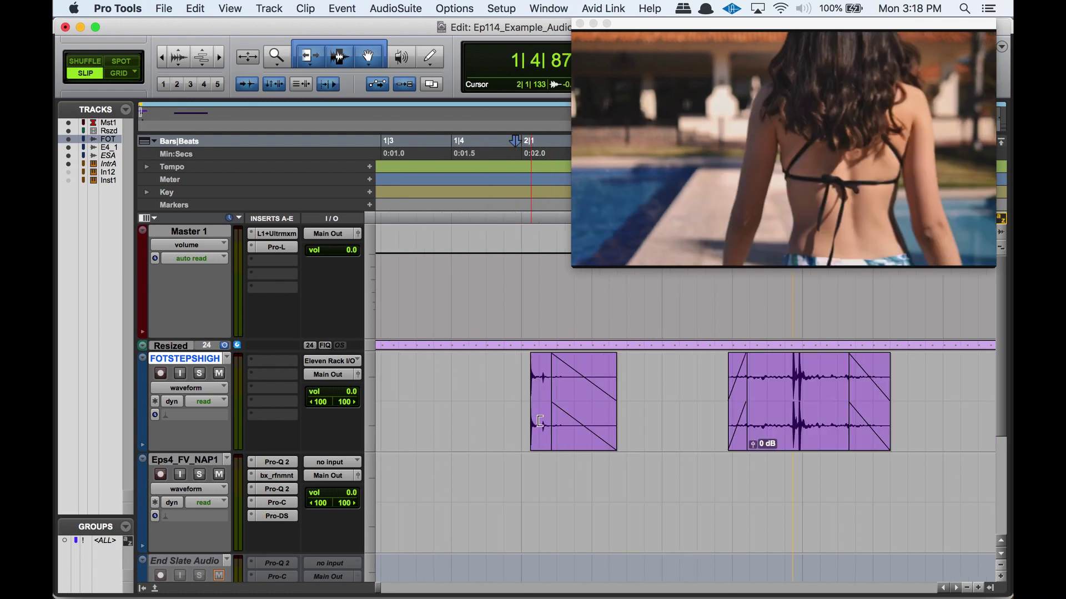
key(space)
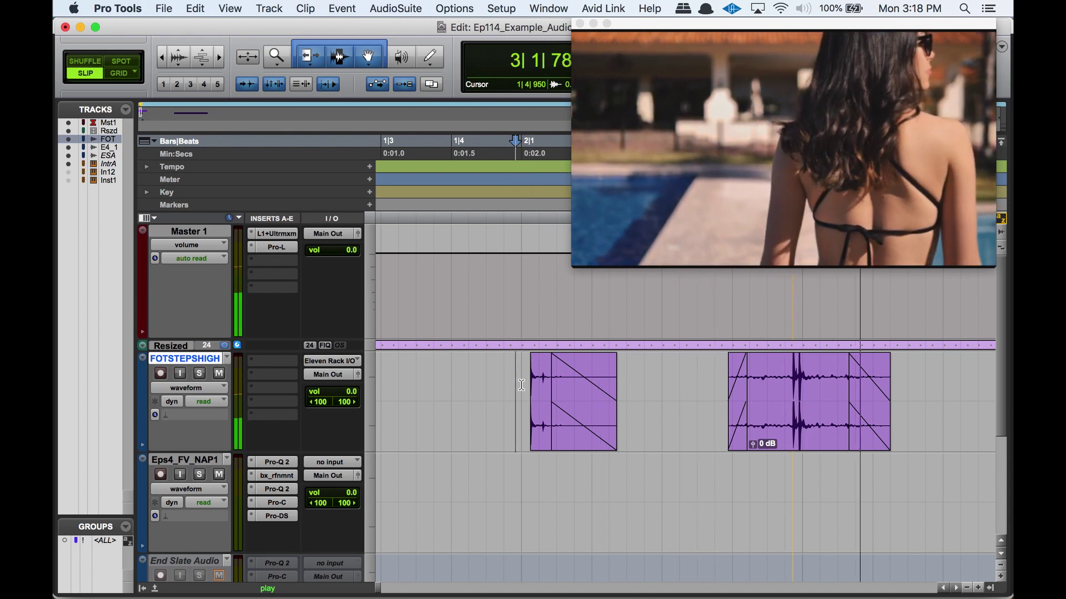
key(space)
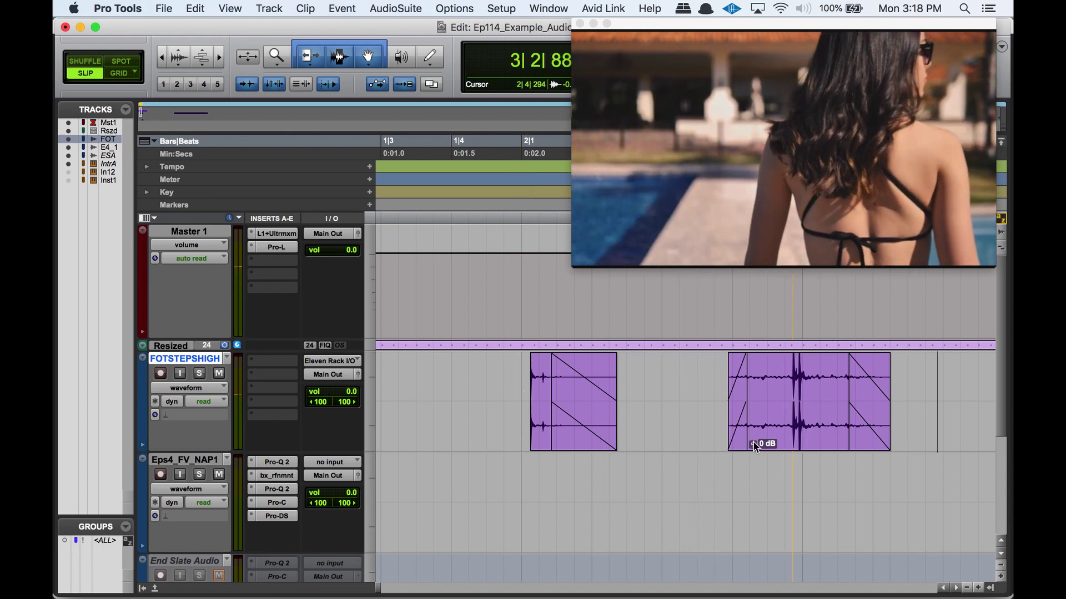
drag(752, 443, 755, 452)
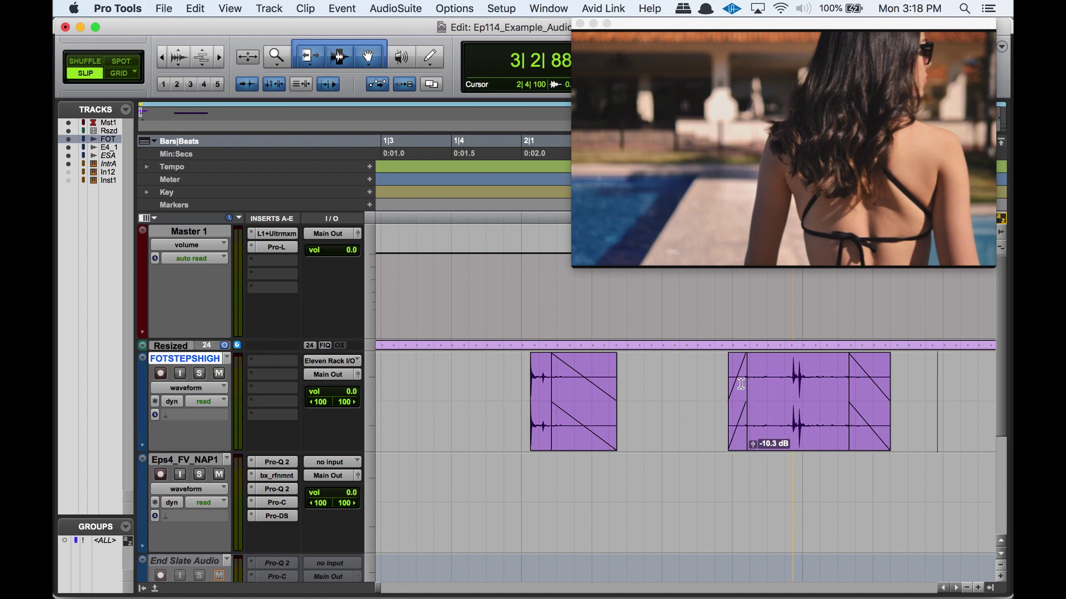
drag(750, 410, 793, 413)
scroll(742, 431, right, 3)
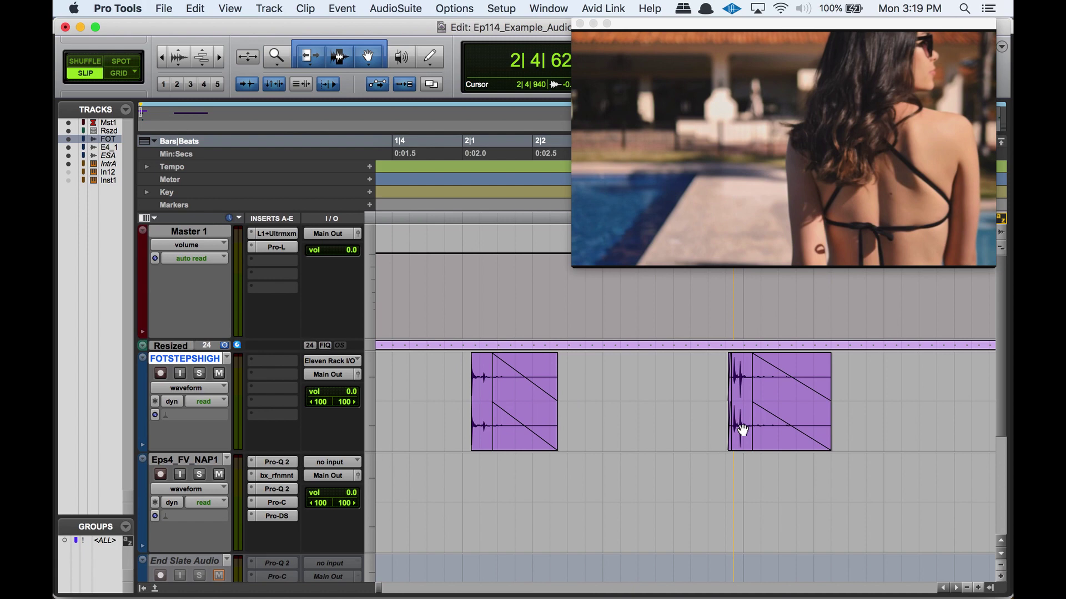
Set a sync point at the clip's heel strike with Cmd+comma and switch to Spot mode.
scroll(736, 371, up, 3)
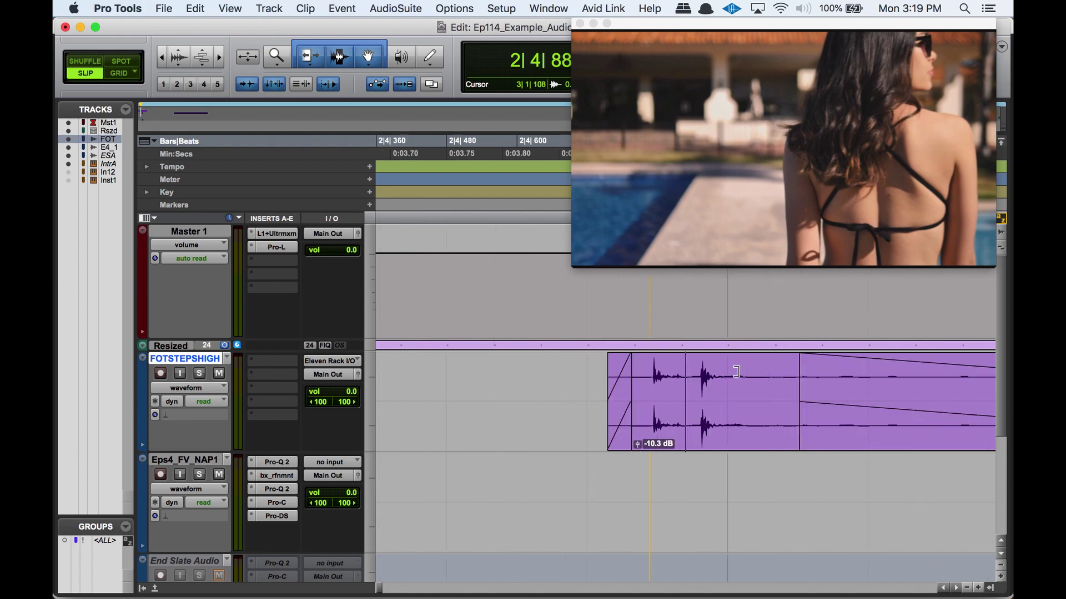
click(698, 371)
click(689, 368)
key(super+comma)
key(F3)
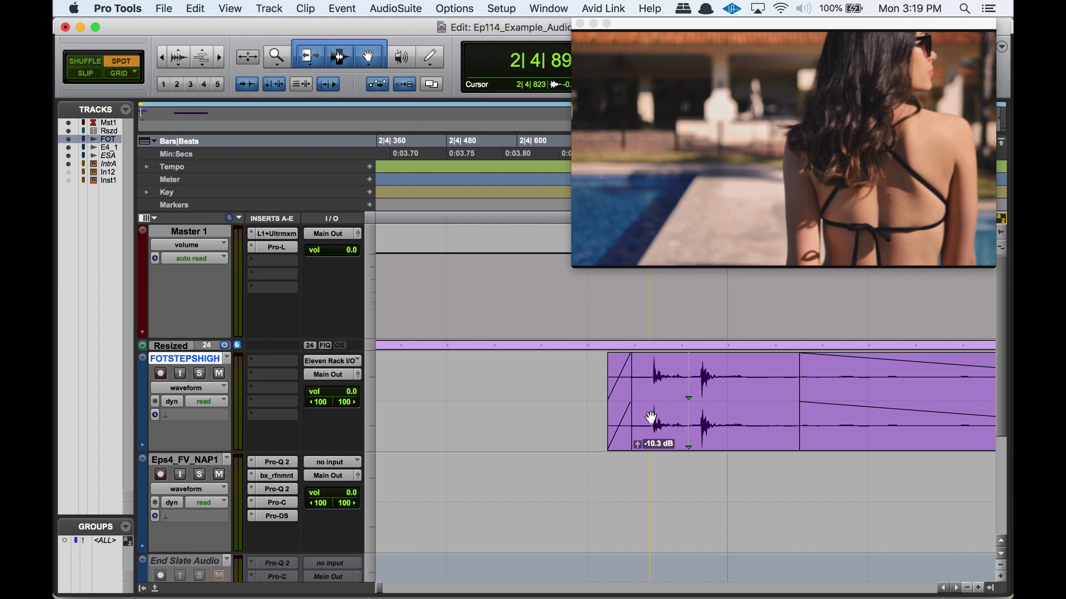
View the clip's spot times in Timecode, then cancel without moving the clip.
click(687, 442)
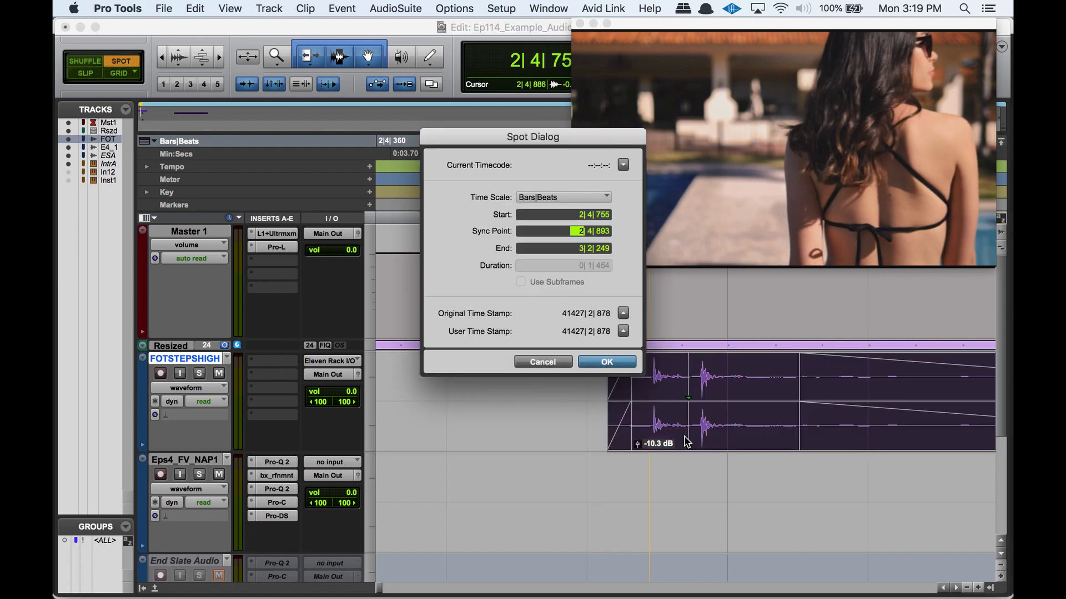
click(552, 201)
click(552, 226)
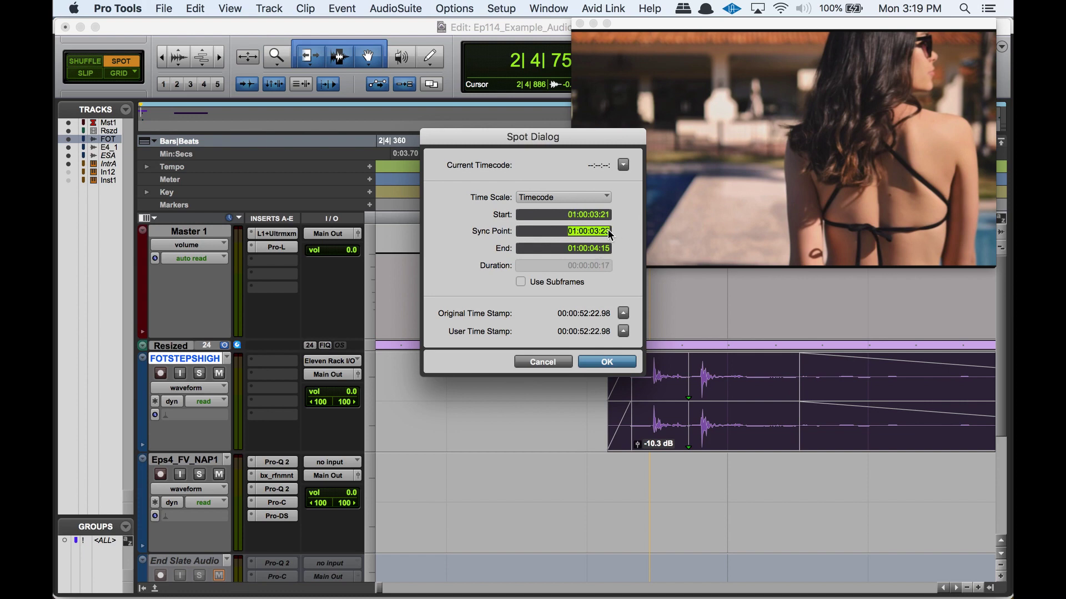
click(536, 362)
Reopen the clip's Spot dialog, cancel again, and return to Slip mode.
click(490, 385)
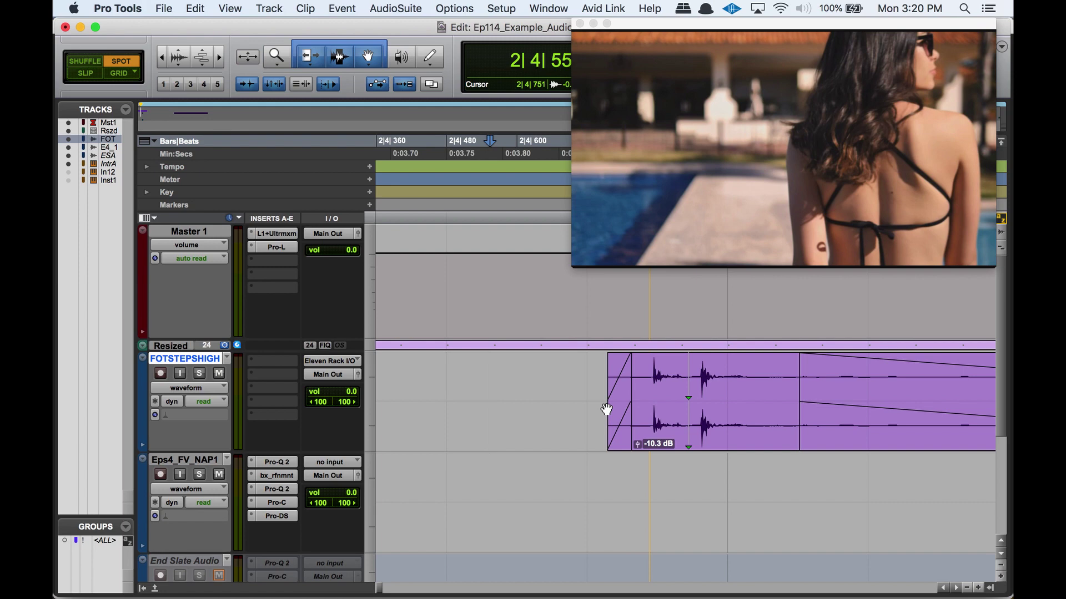
click(600, 383)
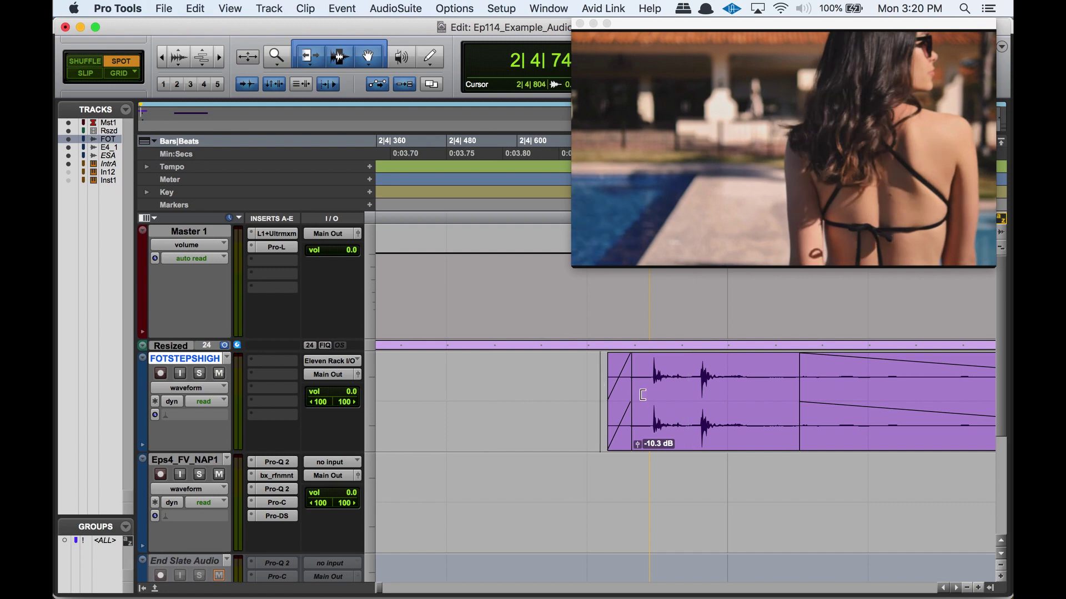
click(618, 438)
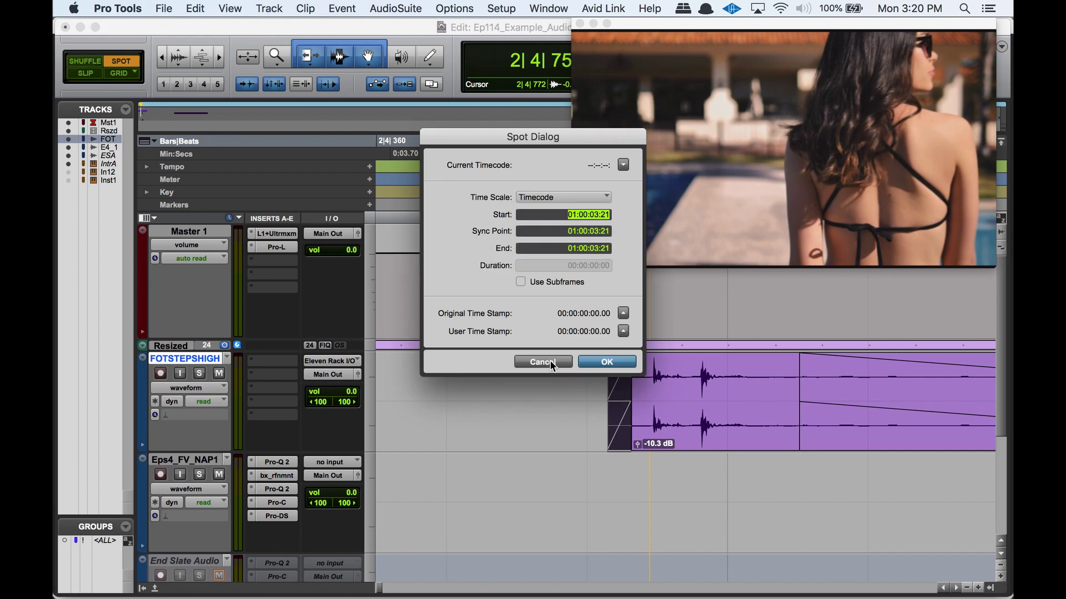
click(542, 362)
click(85, 73)
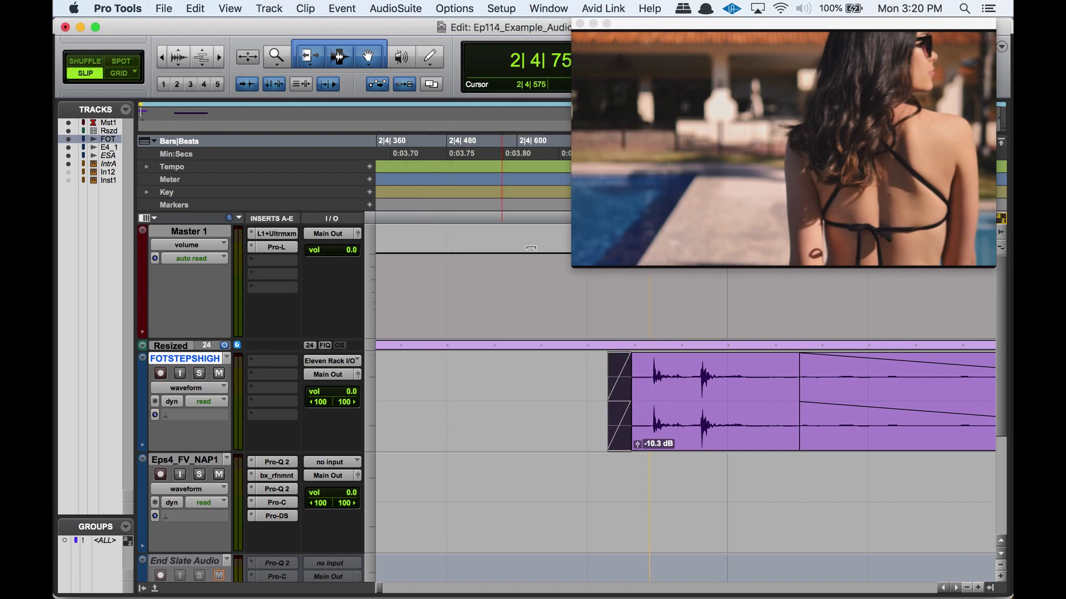
click(672, 443)
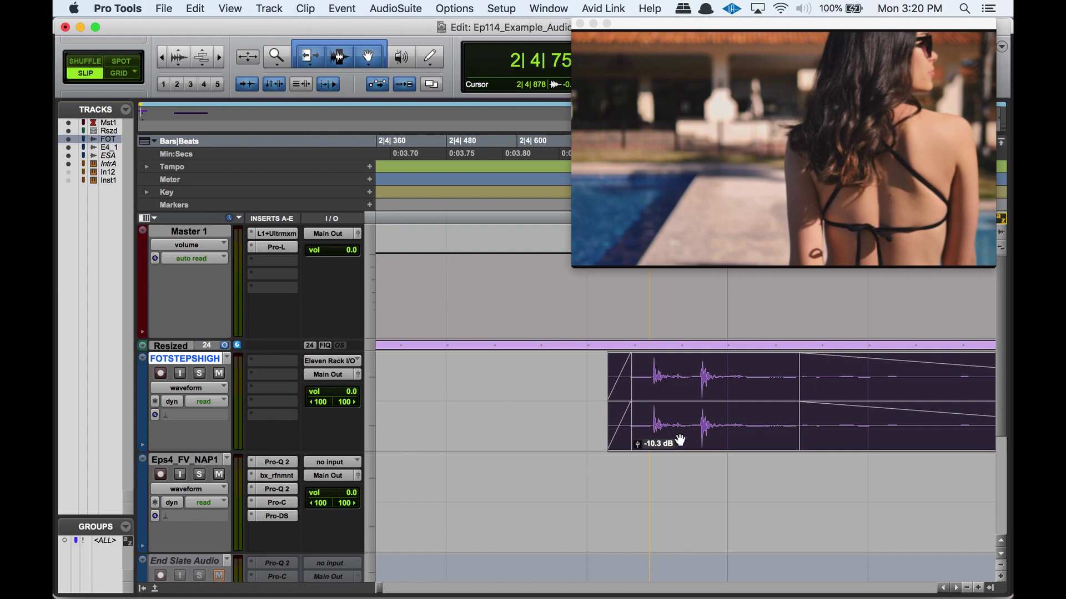
drag(680, 440, 723, 442)
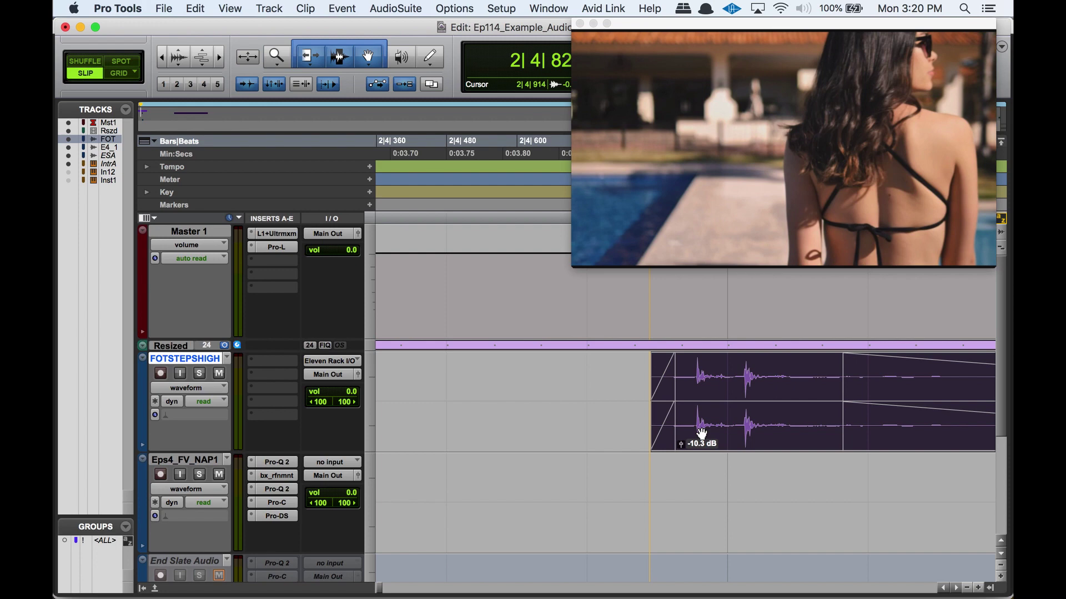
drag(694, 433, 657, 432)
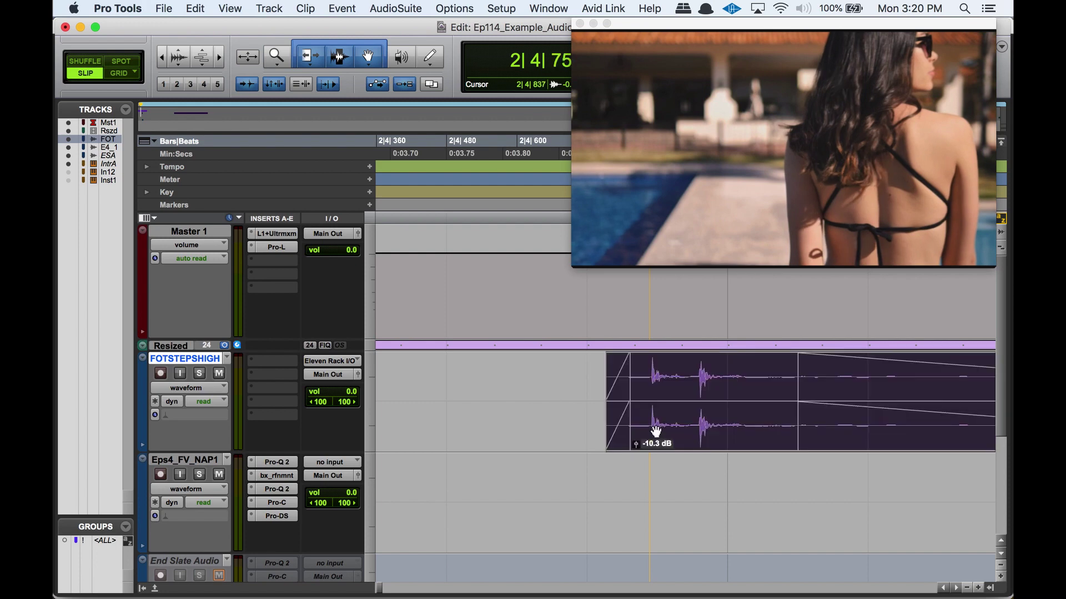